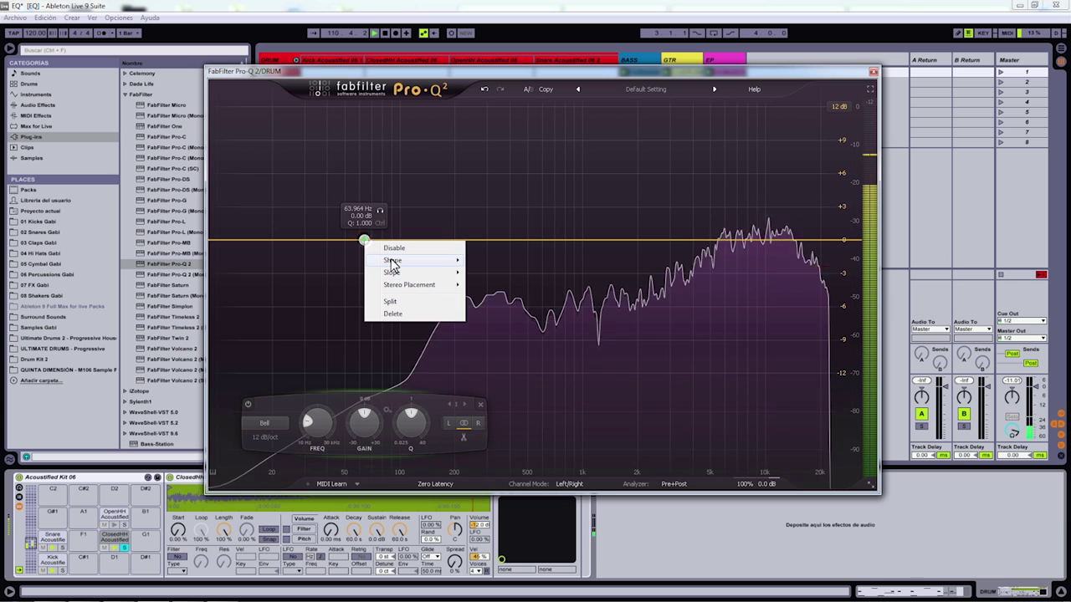
# Step: Change the closed hi-hat's EQ band to a Low Cut and raise its cutoff to slightly above 1.1 kHz
pyautogui.moveTo(428, 266)
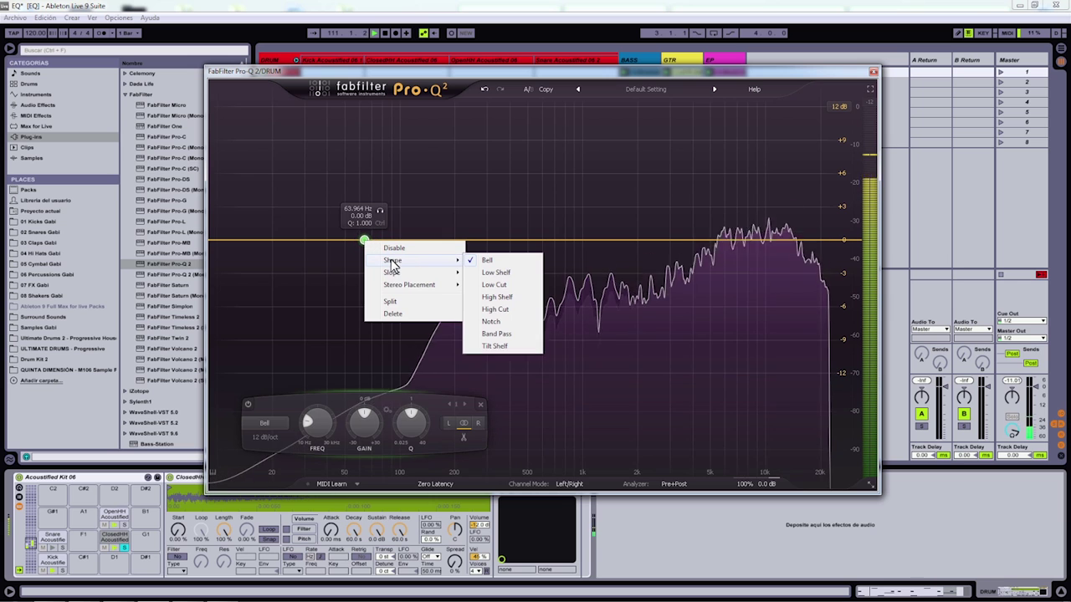
pyautogui.click(502, 284)
pyautogui.moveTo(361, 242); pyautogui.dragTo(590, 250)
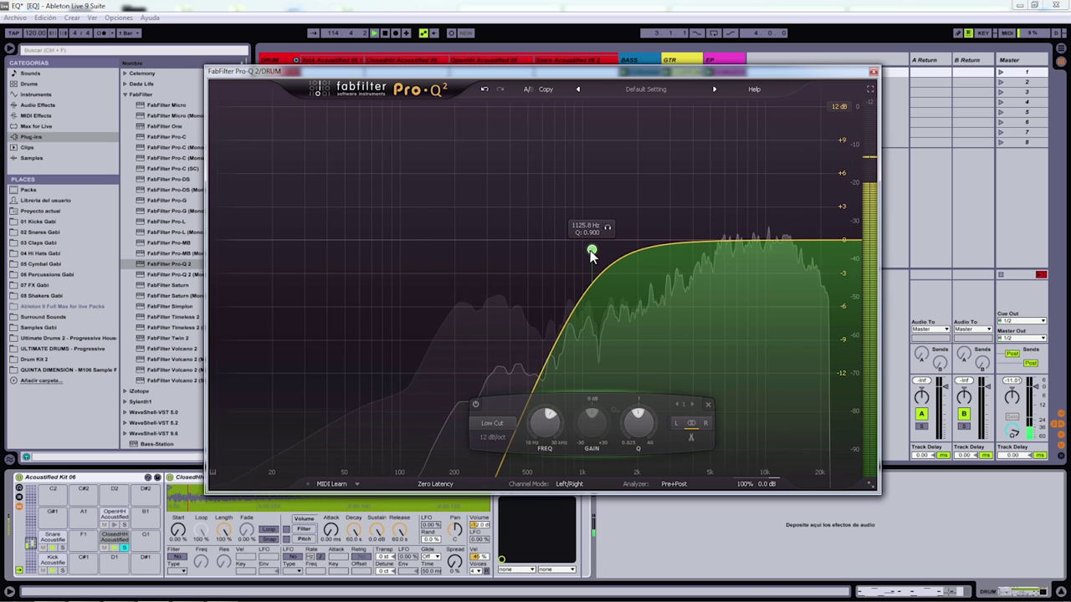
pyautogui.moveTo(592, 249); pyautogui.dragTo(601, 243)
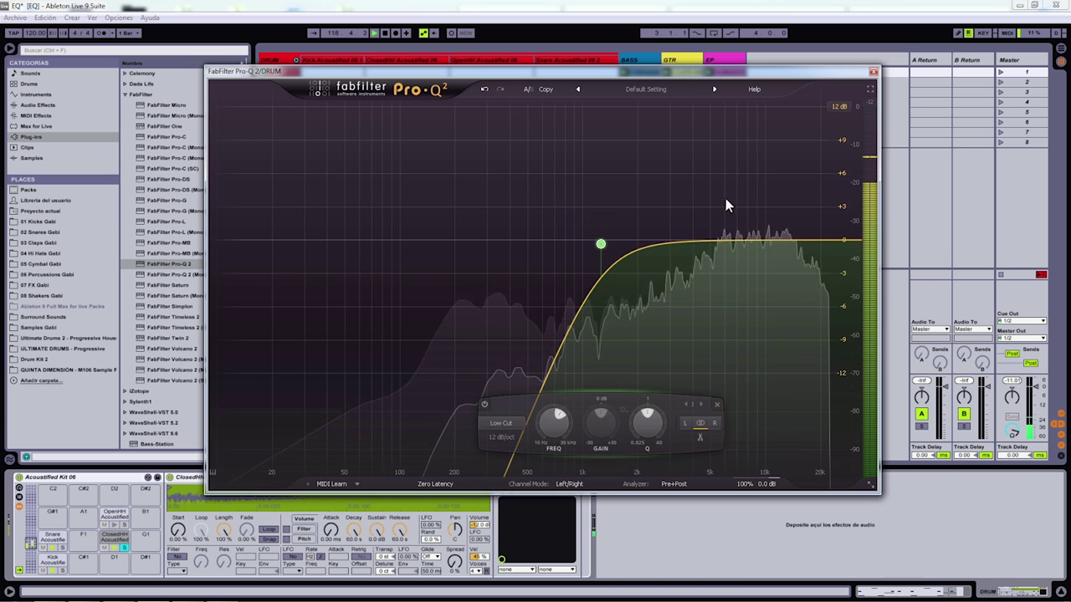
# Step: Raise the closed hi-hat's low cut to about 2046 Hz, compare it with the flat A/B state, and close the equalizer
pyautogui.click(527, 89)
pyautogui.click(528, 92)
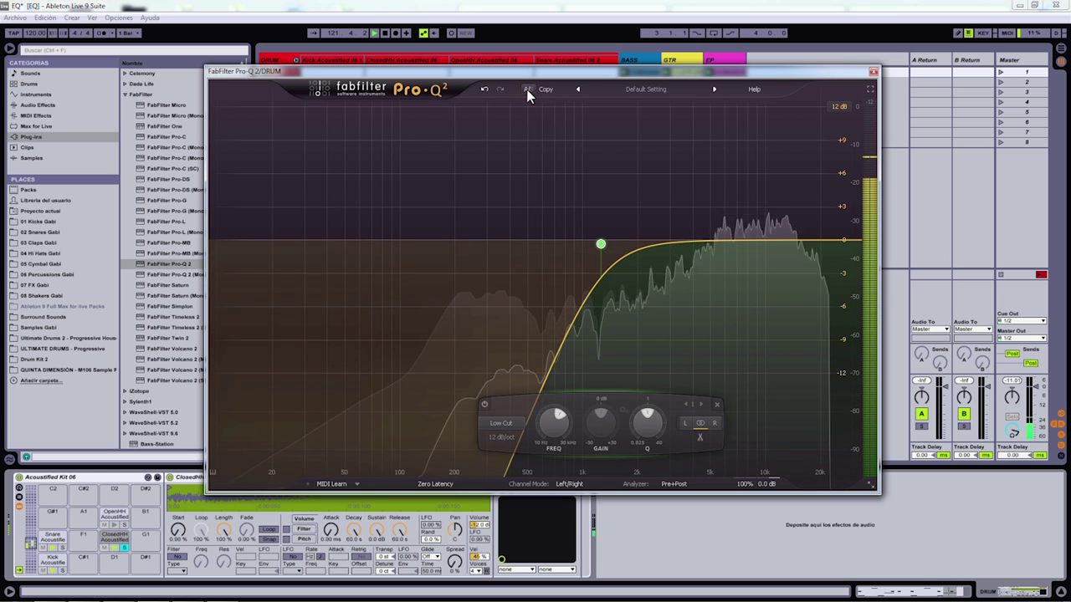
pyautogui.moveTo(600, 243); pyautogui.dragTo(638, 245)
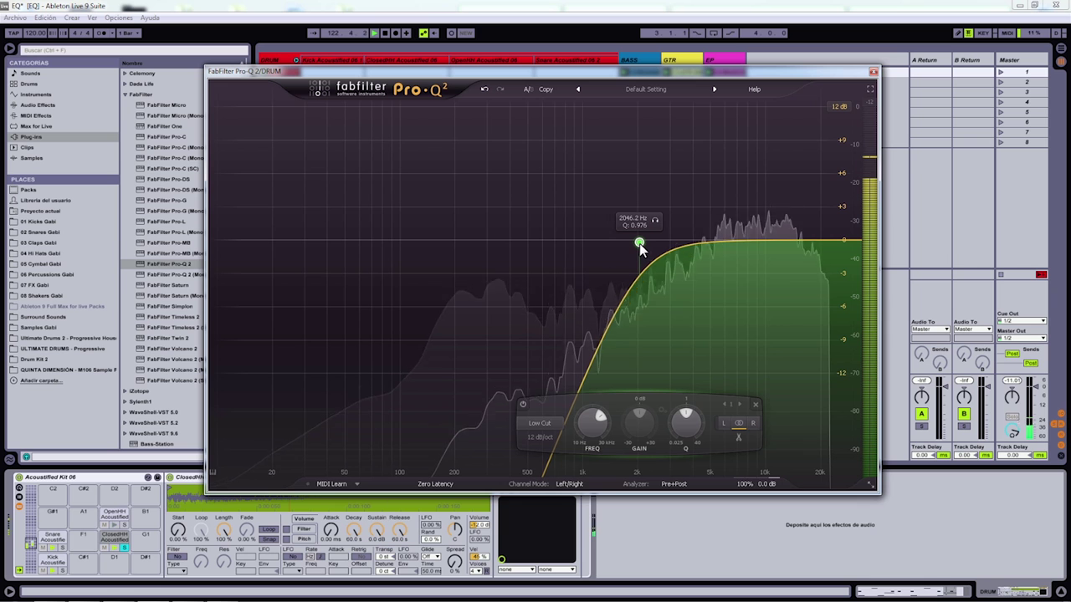
pyautogui.click(530, 89)
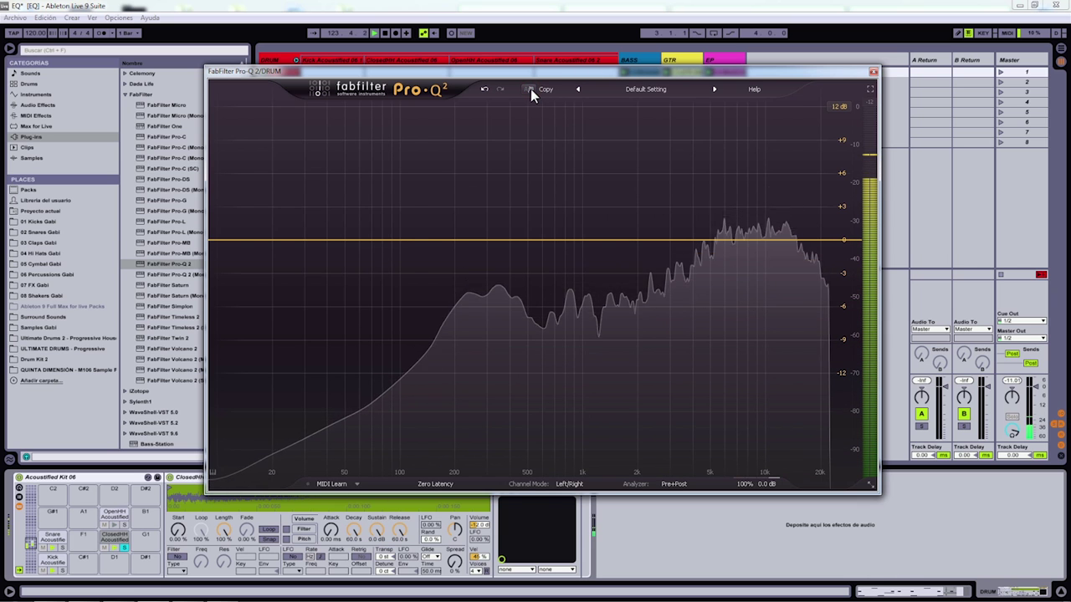
pyautogui.click(530, 89)
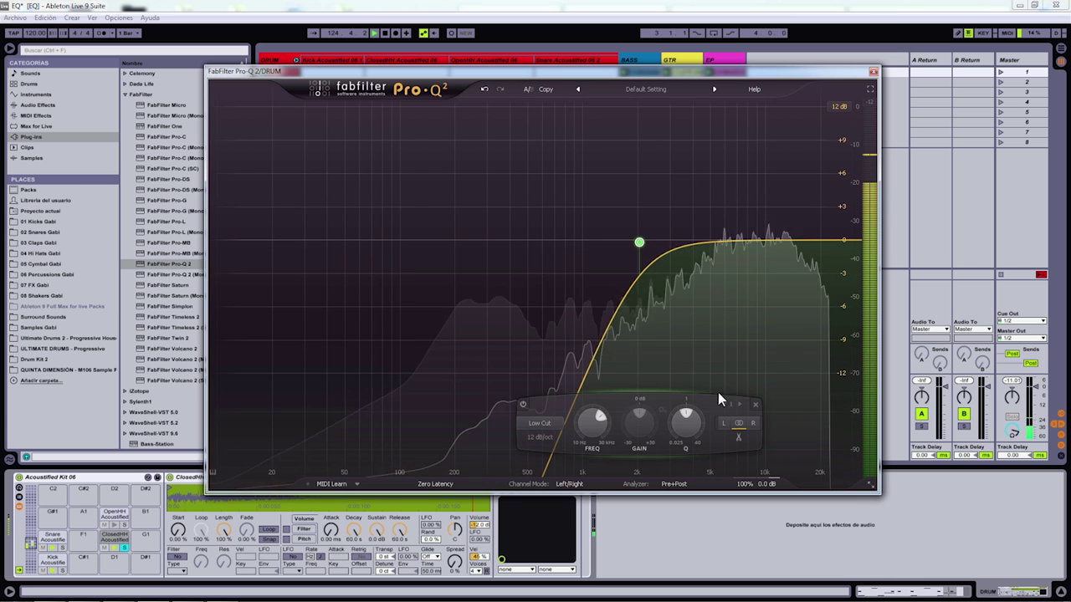
pyautogui.click(874, 74)
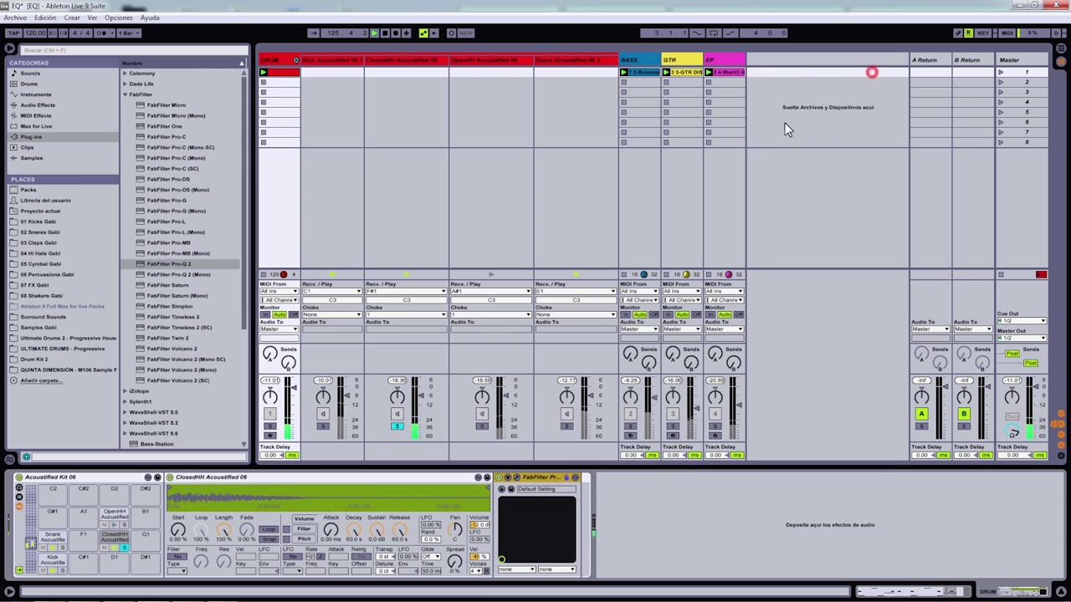
# Step: Solo the OpenHH Acoustified 06 channel and add FabFilter Pro-Q 2 to it
pyautogui.click(484, 429)
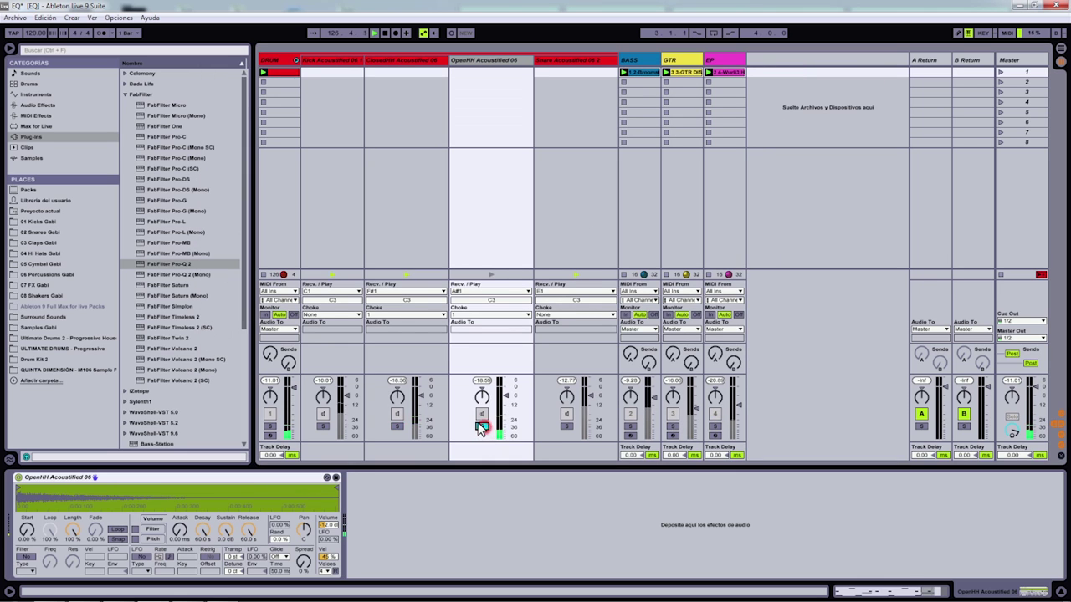
pyautogui.moveTo(153, 264); pyautogui.dragTo(160, 256)
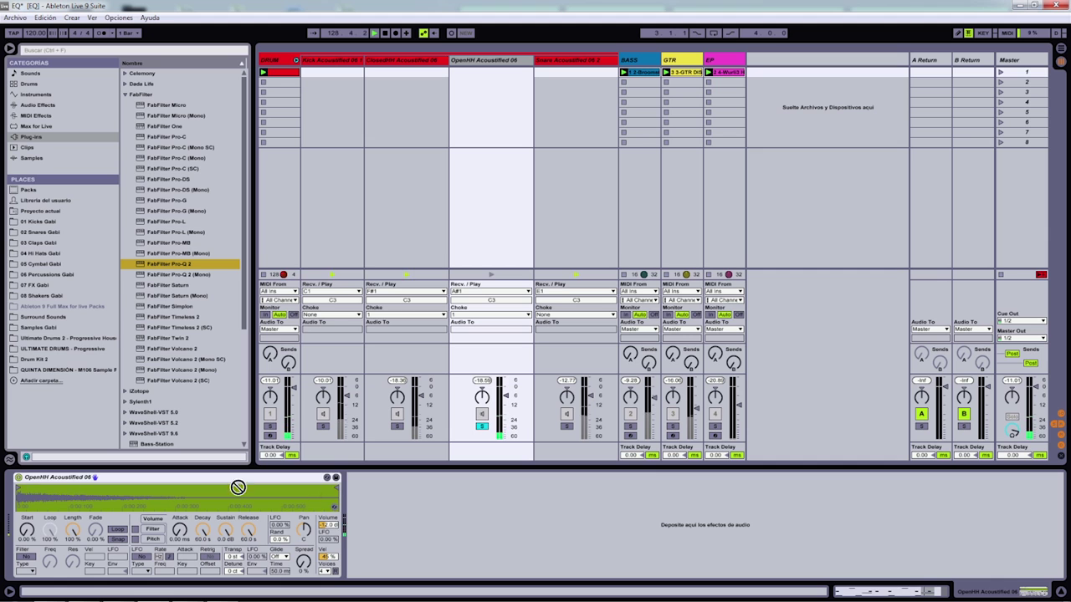
pyautogui.moveTo(516, 192); pyautogui.dragTo(518, 194)
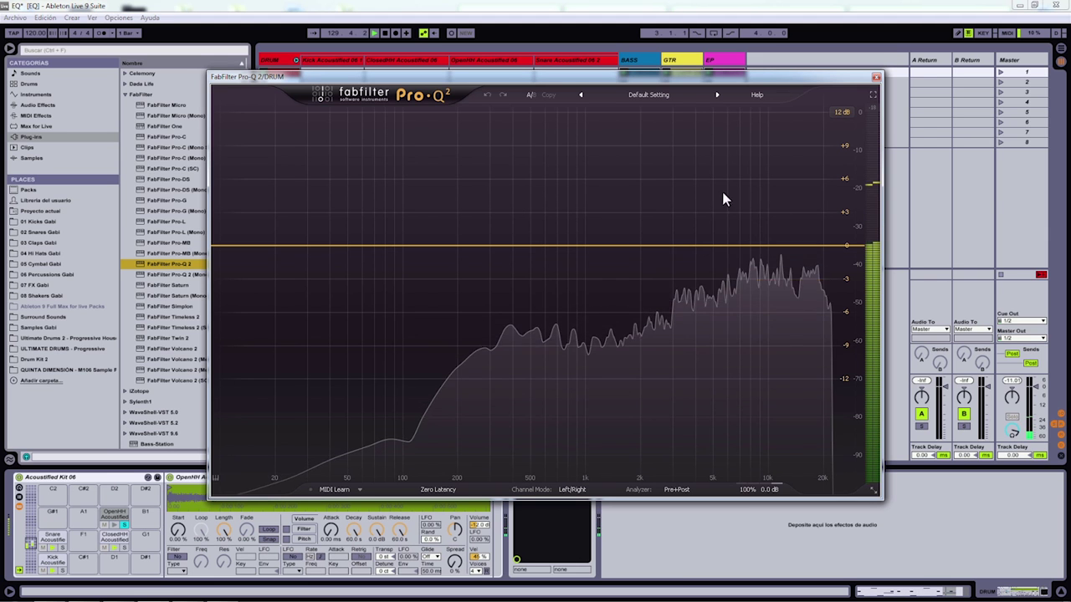
pyautogui.click(874, 76)
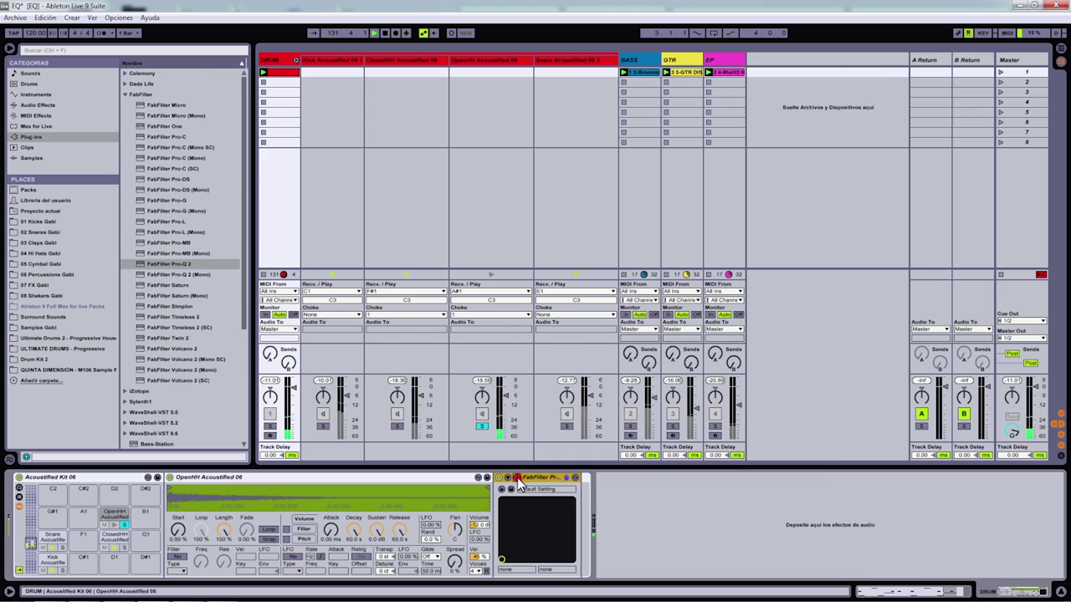
# Step: Add a Low Cut band in the open hi-hat's equalizer with its cutoff at about 708 Hz
pyautogui.click(517, 478)
pyautogui.doubleClick(441, 245)
pyautogui.rightClick(441, 245)
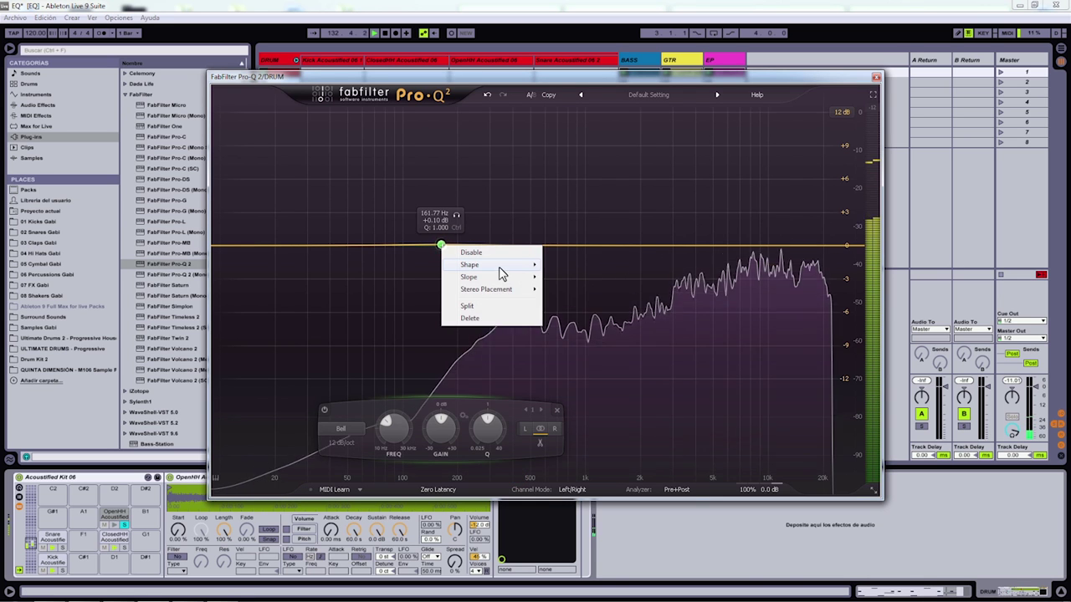
pyautogui.moveTo(501, 266)
pyautogui.click(556, 294)
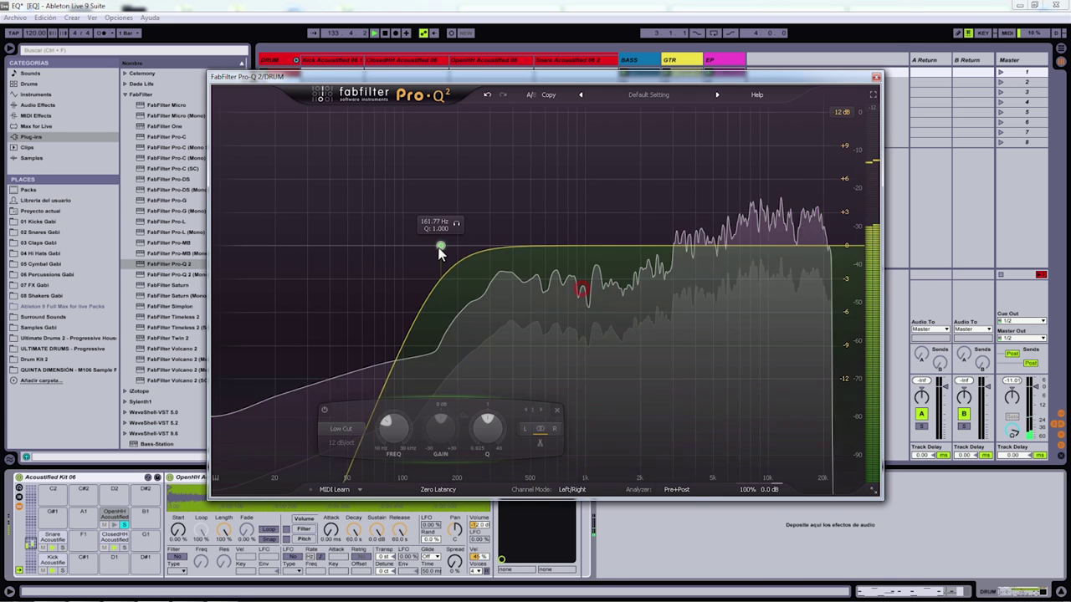
pyautogui.moveTo(441, 249); pyautogui.dragTo(558, 250)
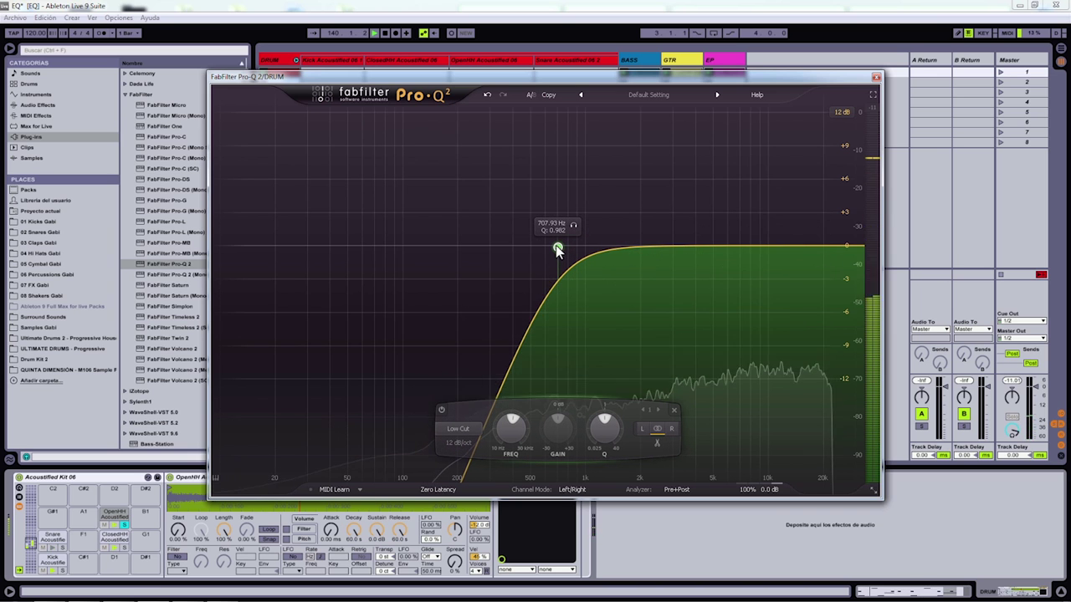
pyautogui.click(877, 77)
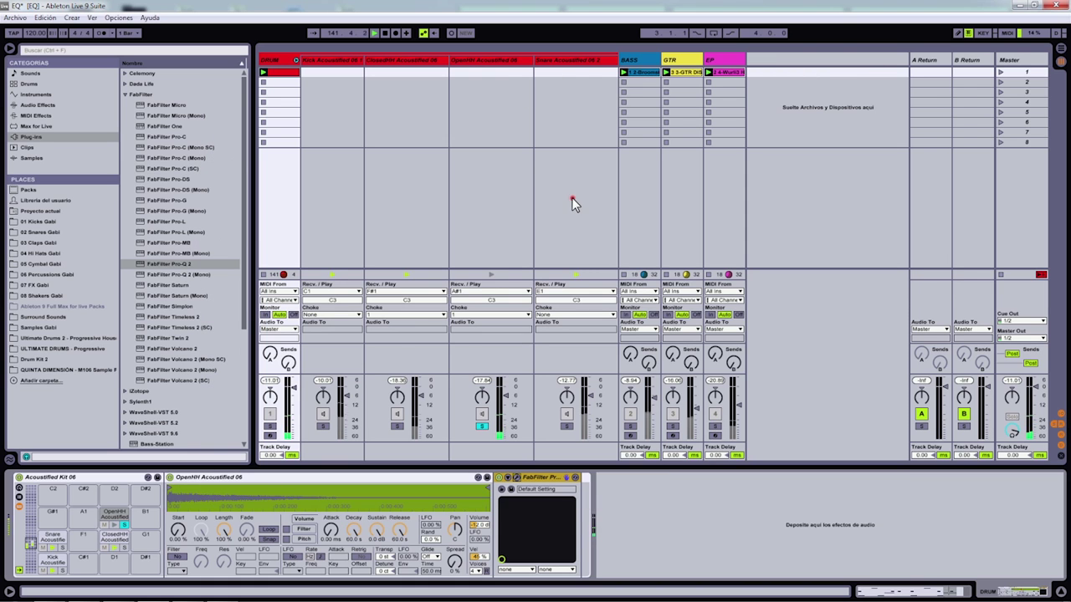
# Step: Solo the Snare Acoustified 06 2 channel and add FabFilter Pro-Q 2 to it
pyautogui.click(571, 62)
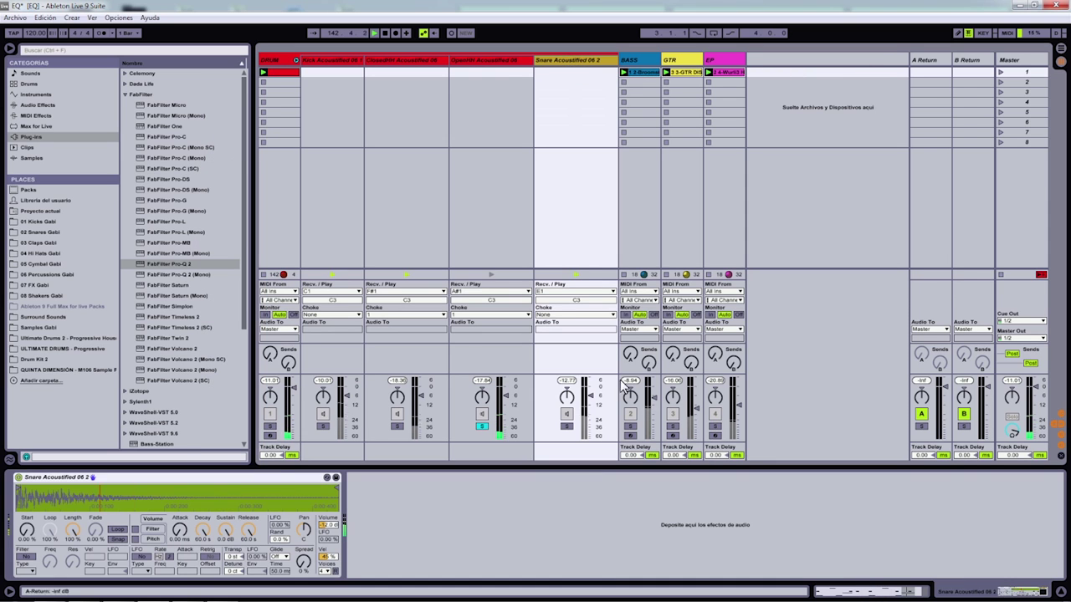
pyautogui.moveTo(161, 266); pyautogui.dragTo(498, 236)
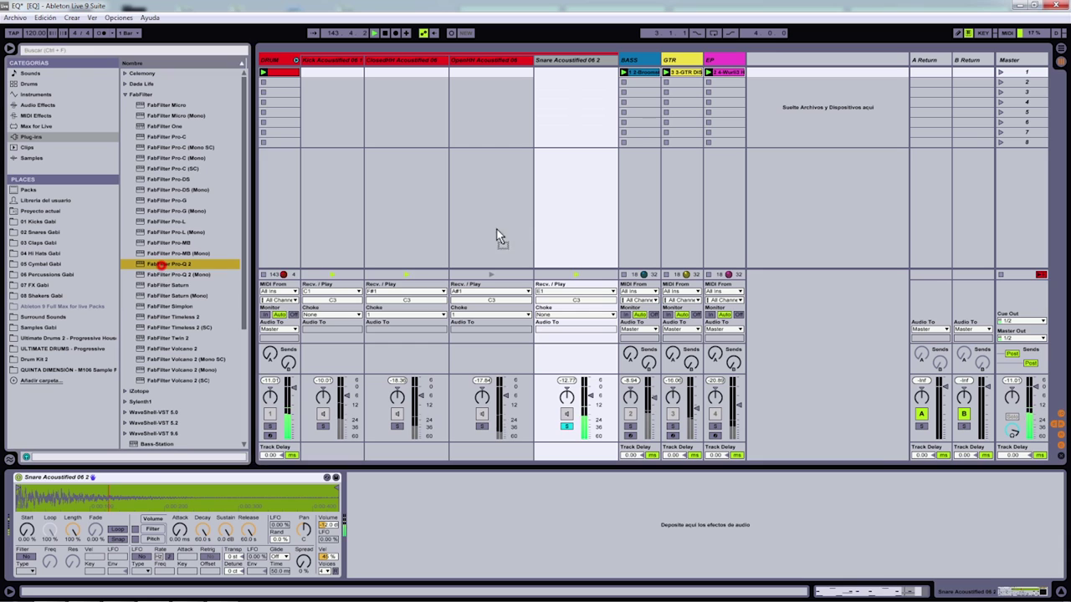
pyautogui.moveTo(575, 203); pyautogui.dragTo(575, 203)
pyautogui.click(878, 80)
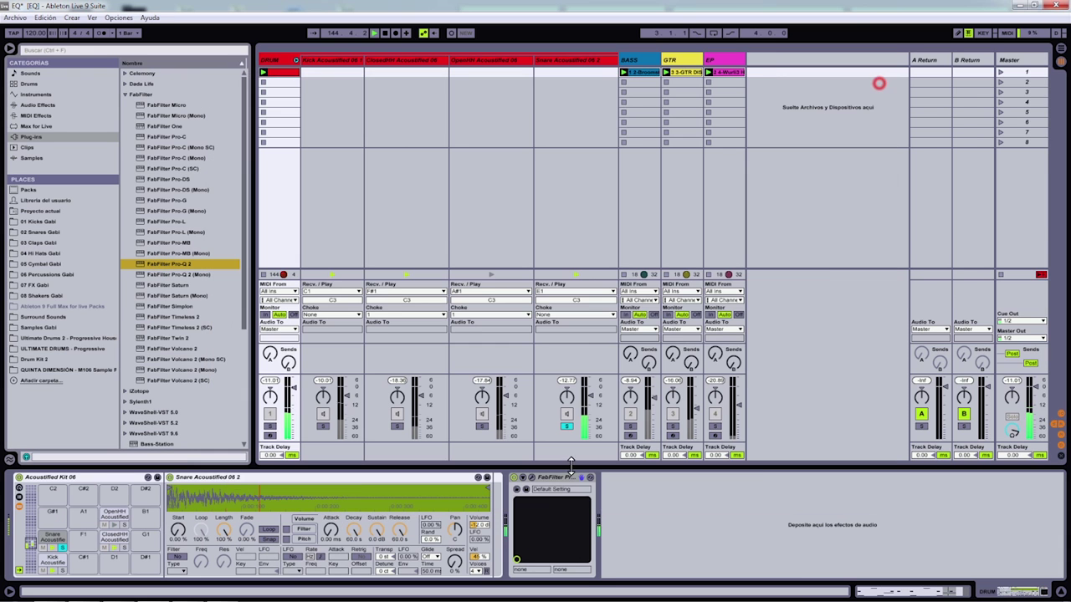
pyautogui.click(546, 487)
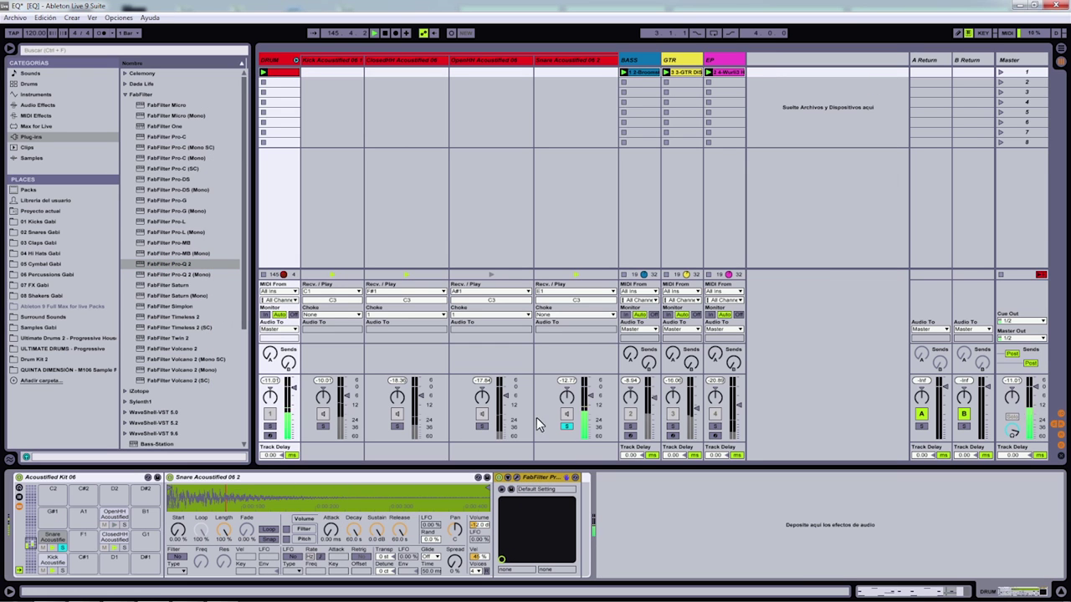
# Step: Add a Low Cut band in the snare's equalizer with its cutoff at about 172 Hz
pyautogui.click(513, 480)
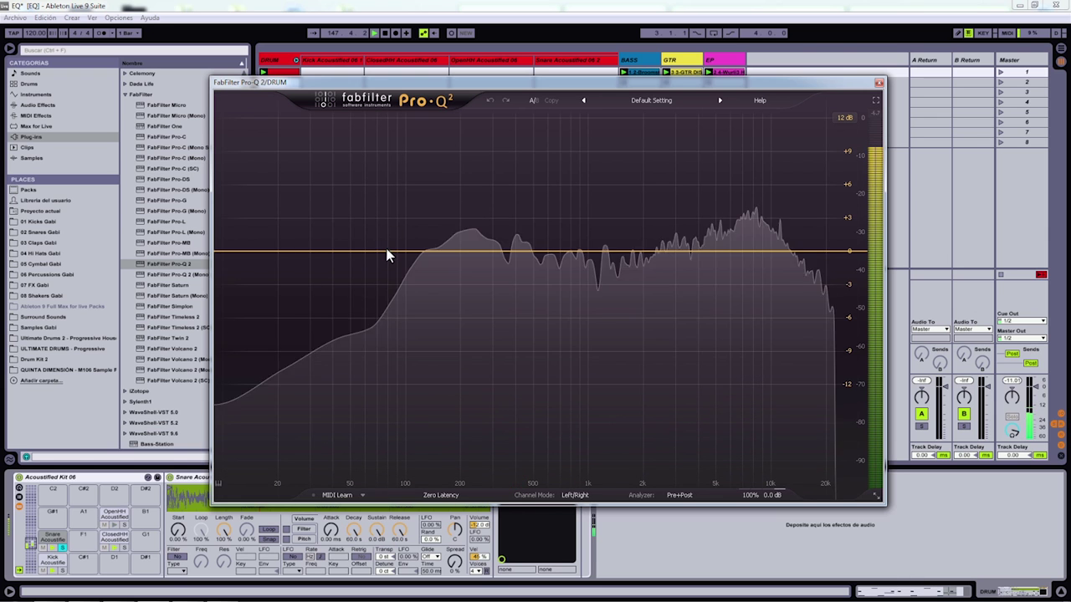
pyautogui.doubleClick(387, 251)
pyautogui.rightClick(387, 250)
pyautogui.moveTo(427, 270)
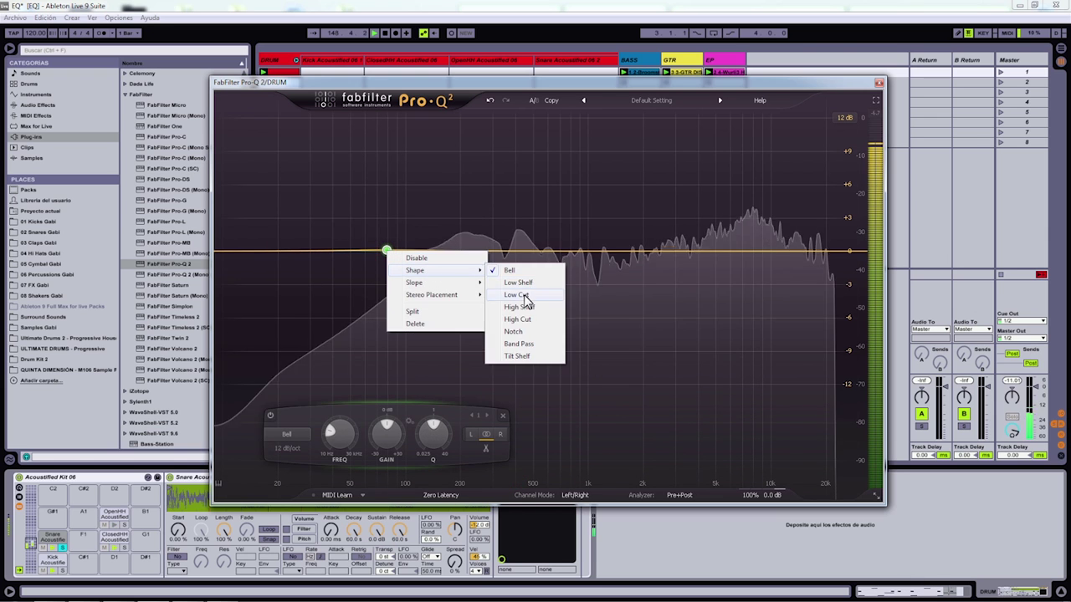
pyautogui.click(514, 294)
pyautogui.moveTo(386, 251); pyautogui.dragTo(453, 259)
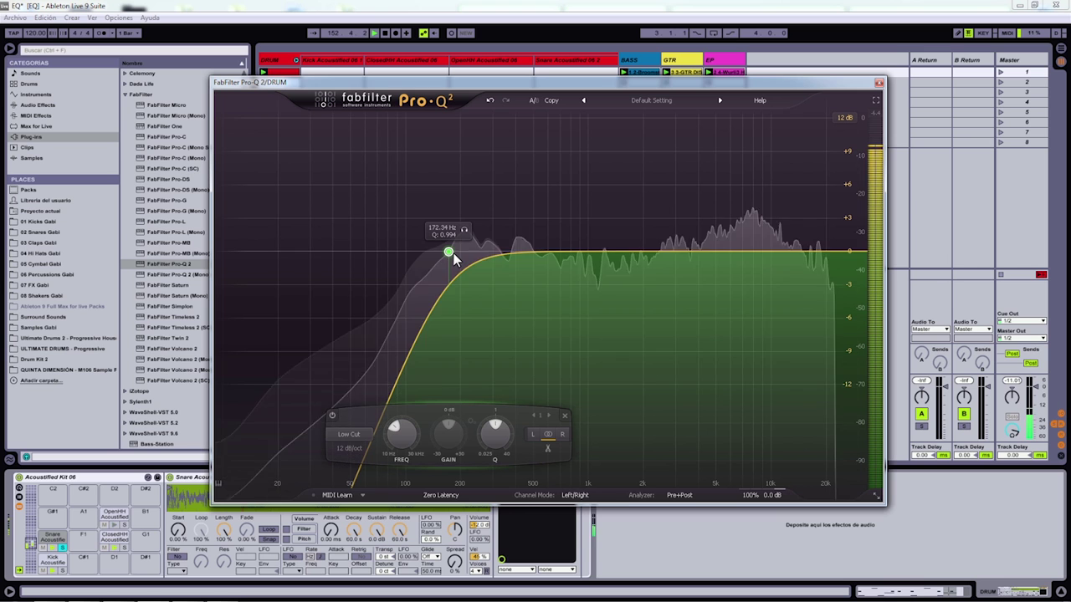
# Step: Add a Bell band to the snare's equalizer, boosting about 3 dB near 1 kHz with a Q of about 1.44
pyautogui.moveTo(585, 252); pyautogui.dragTo(597, 199)
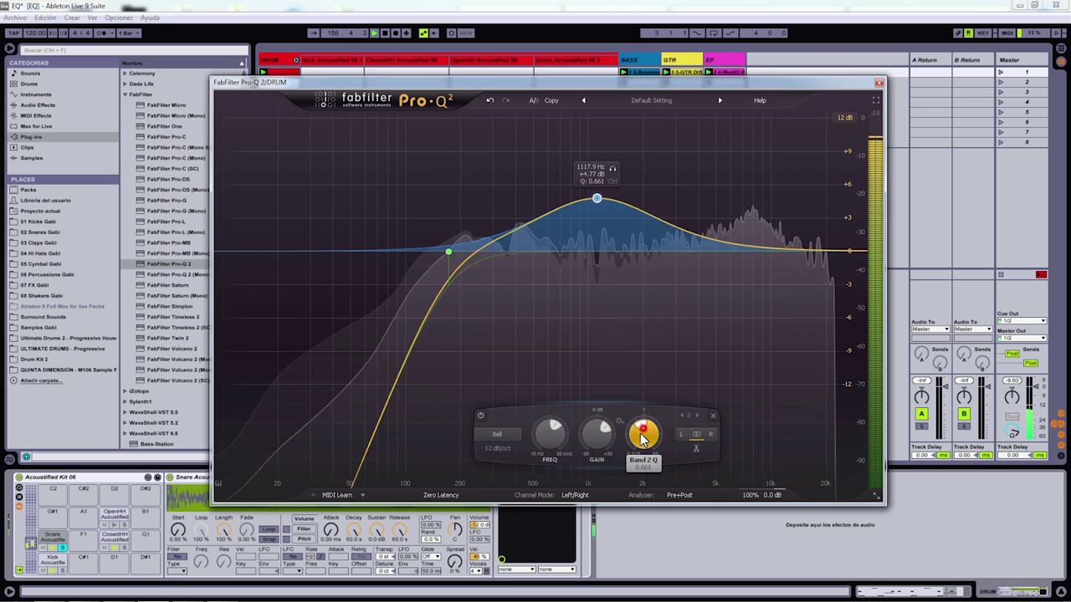
pyautogui.moveTo(646, 425); pyautogui.dragTo(645, 421)
pyautogui.moveTo(596, 198); pyautogui.dragTo(585, 224)
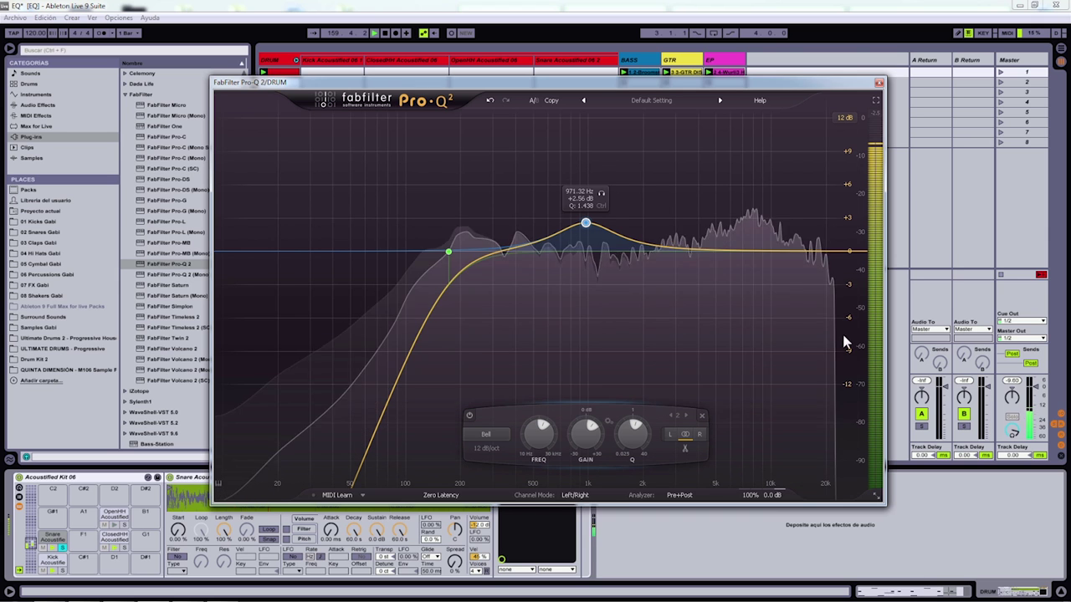
pyautogui.moveTo(585, 223)
pyautogui.mouseDown()
pyautogui.moveTo(583, 211)
pyautogui.moveTo(586, 256)
pyautogui.moveTo(583, 214)
pyautogui.moveTo(596, 235)
pyautogui.mouseUp()
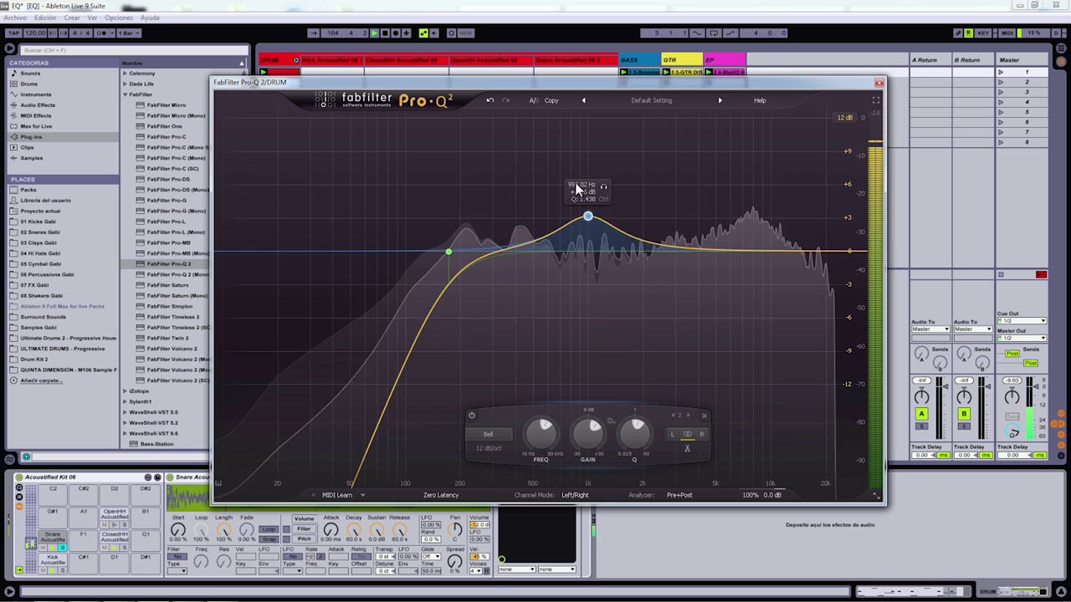
pyautogui.click(879, 82)
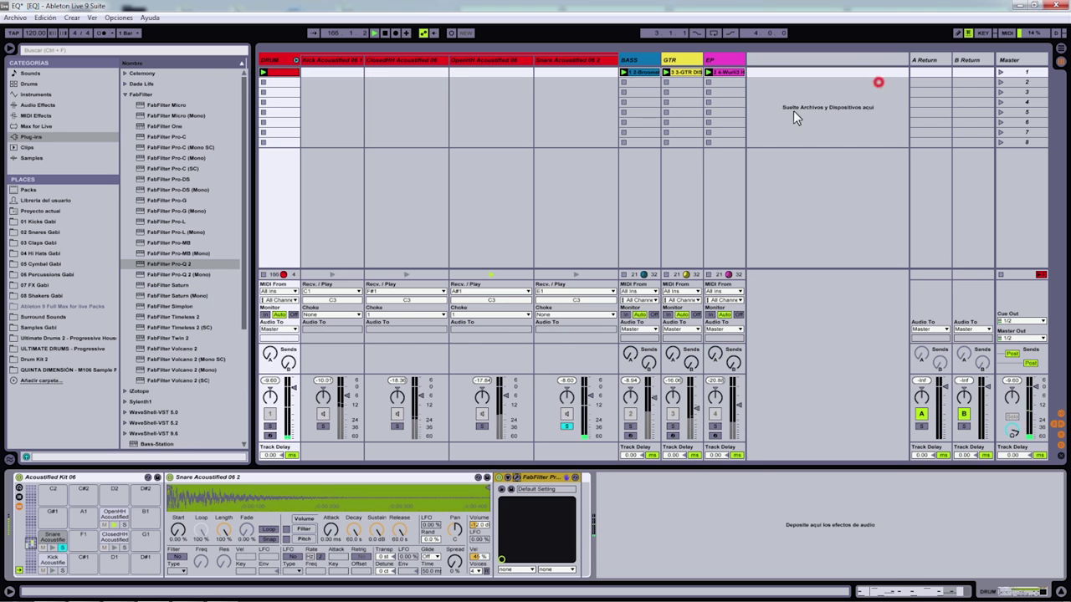
# Step: Switch the solo from the snare channel to the whole DRUM track, listen to the kit, and stop playback
pyautogui.click(567, 426)
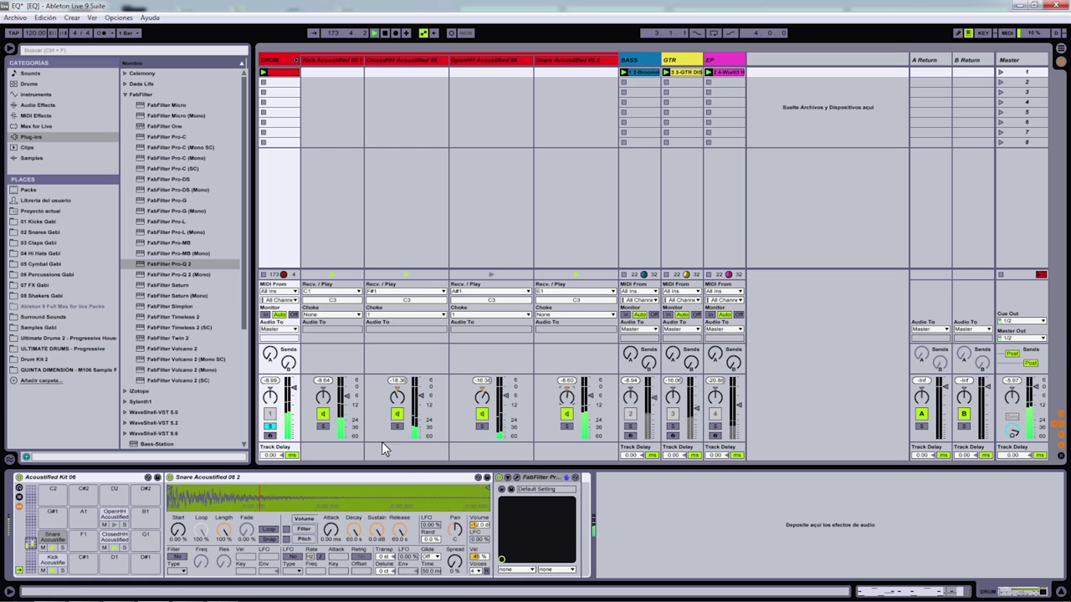
pyautogui.rightClick(386, 68)
pyautogui.click(387, 34)
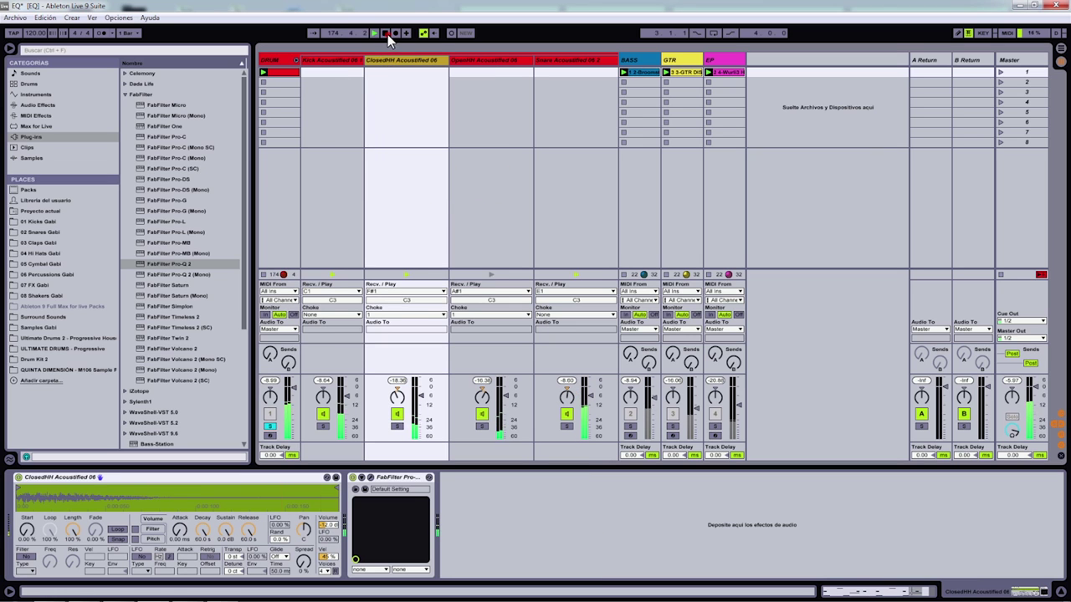
# Step: Bypass Pro-Q 2 on the kick, closed hi-hat, open hi-hat and snare channels and play the drums without equalization
pyautogui.click(329, 364)
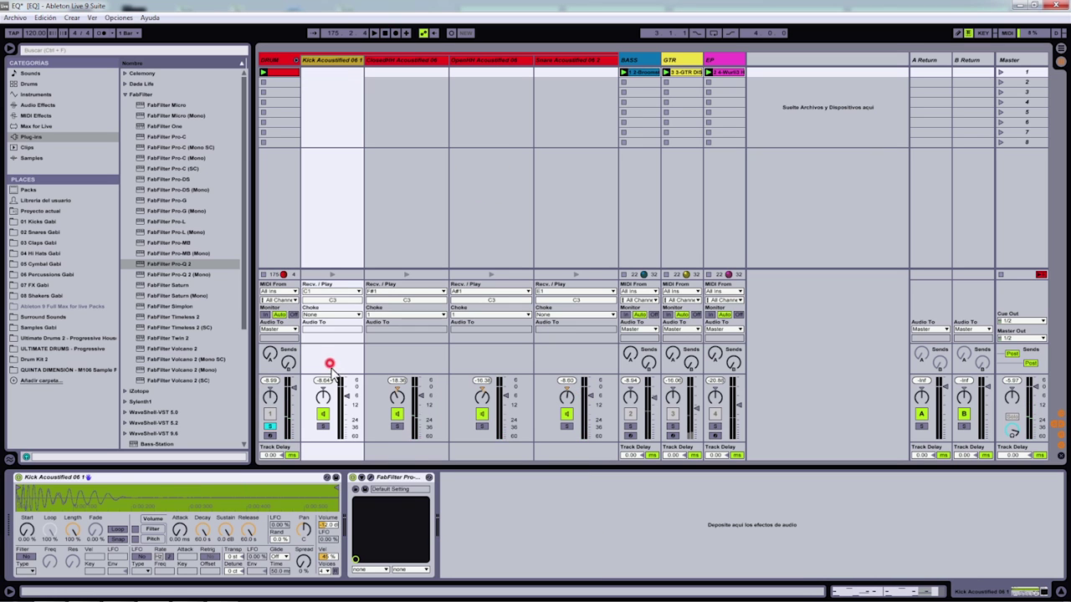
pyautogui.click(417, 364)
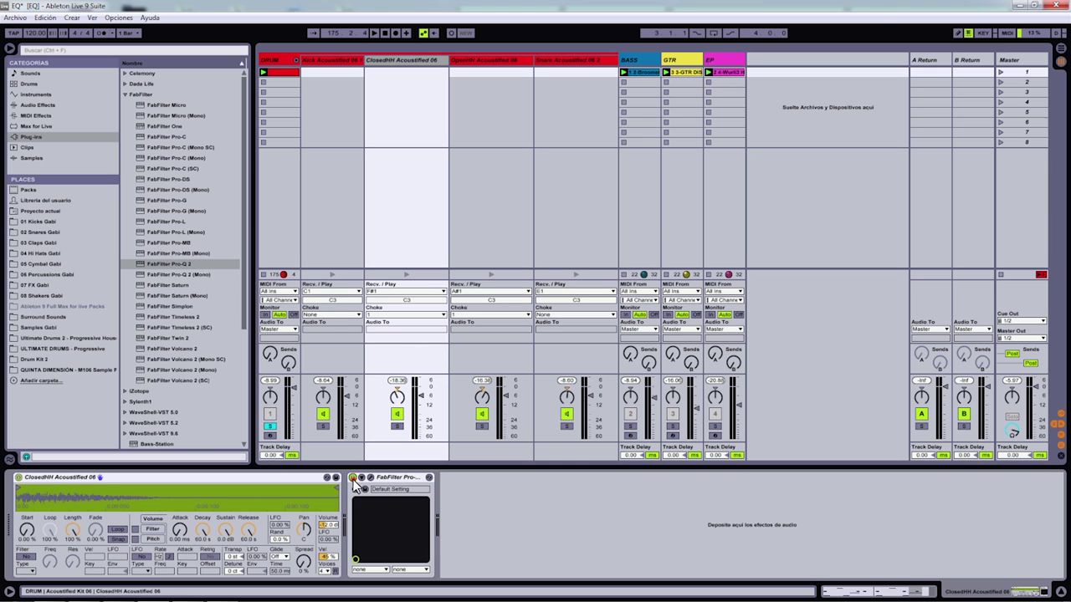
pyautogui.click(478, 361)
pyautogui.click(358, 479)
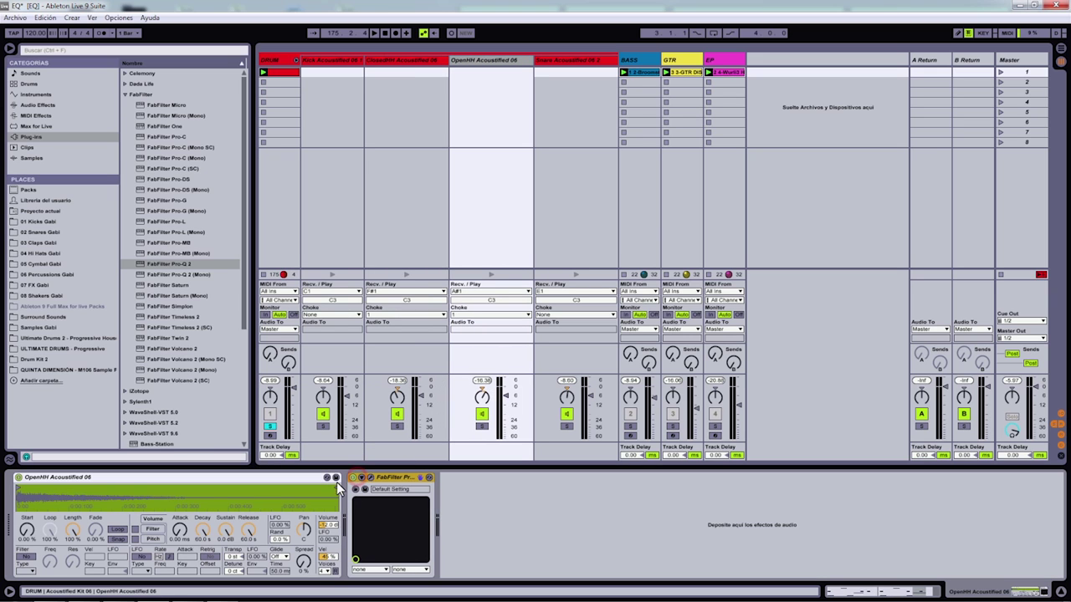
pyautogui.click(584, 357)
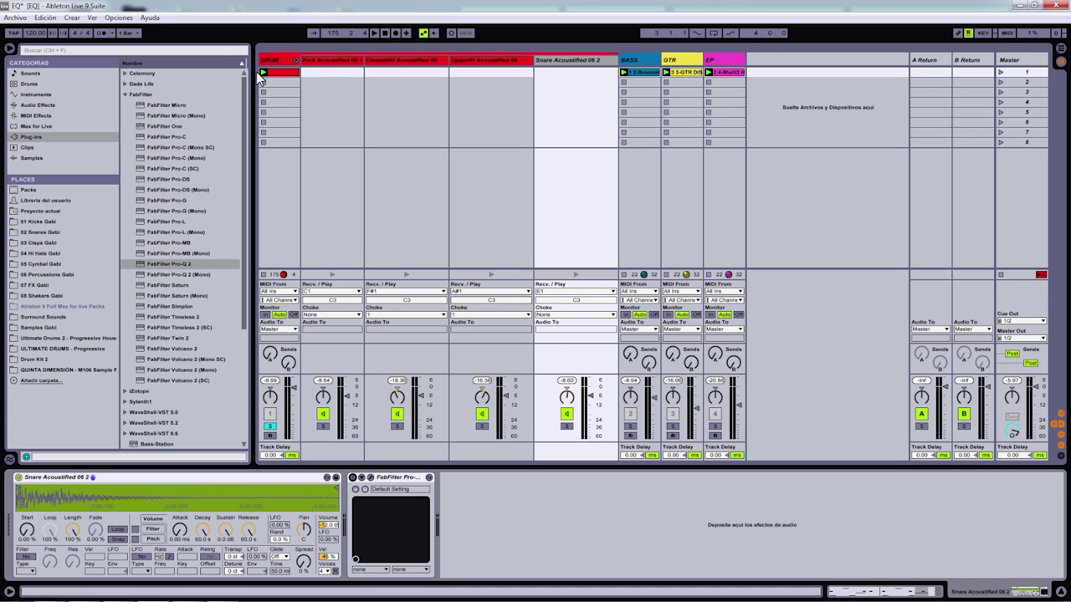
pyautogui.click(375, 32)
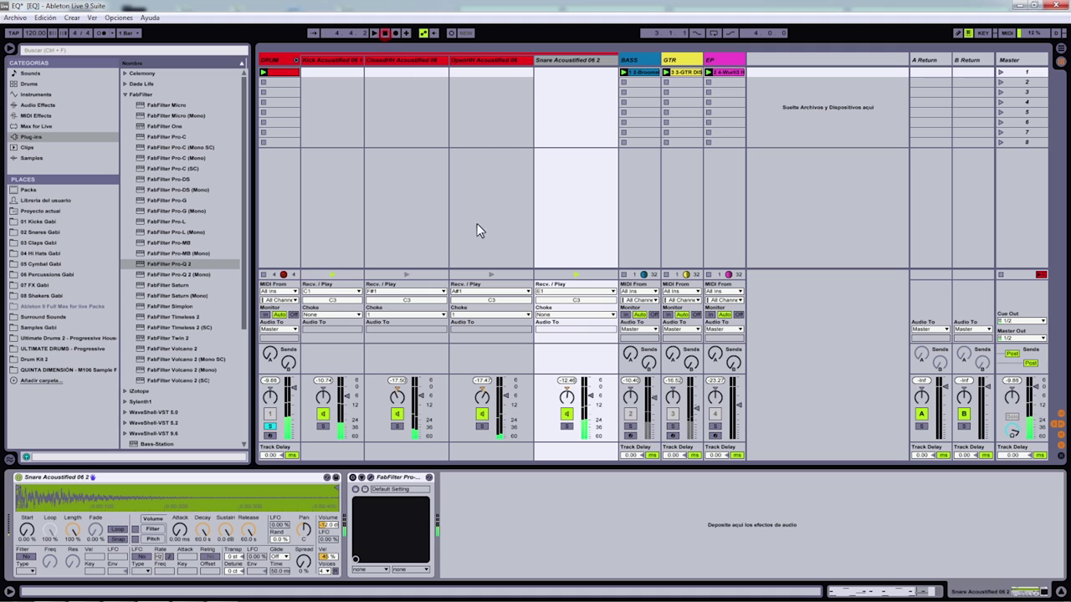
pyautogui.click(583, 193)
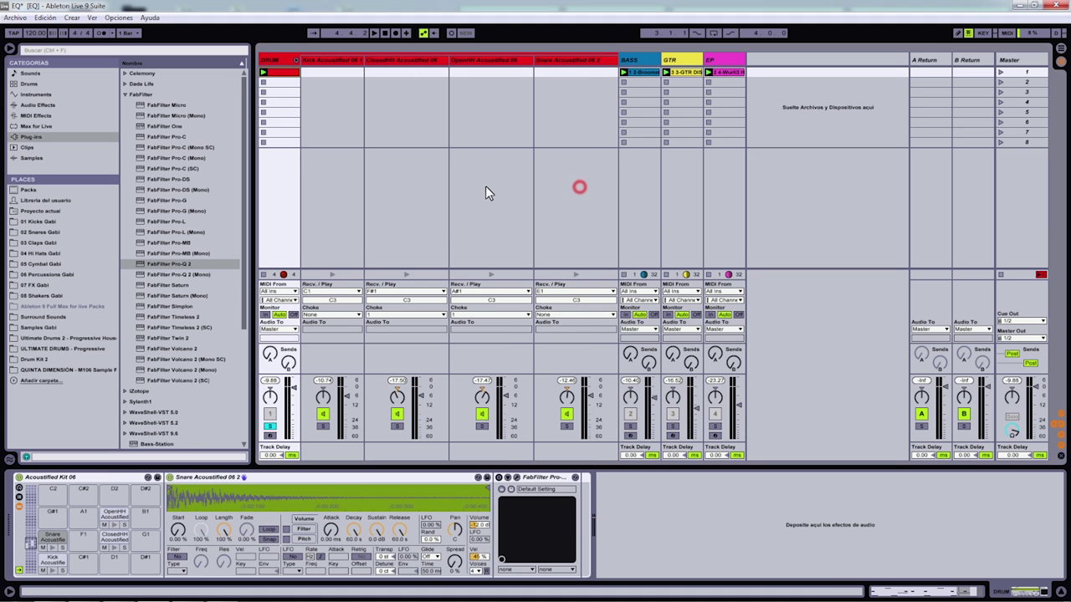
# Step: Check the Pro-Q 2 bypass on each drum channel, play the kit without equalization, and stop playback
pyautogui.click(422, 64)
pyautogui.click(504, 65)
pyautogui.click(583, 67)
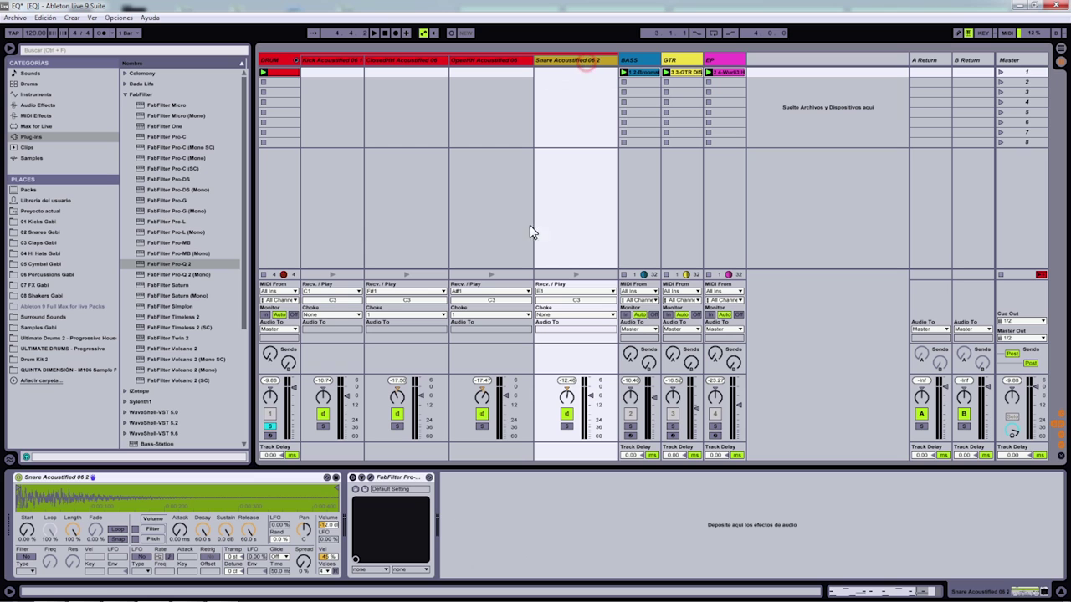
pyautogui.click(332, 214)
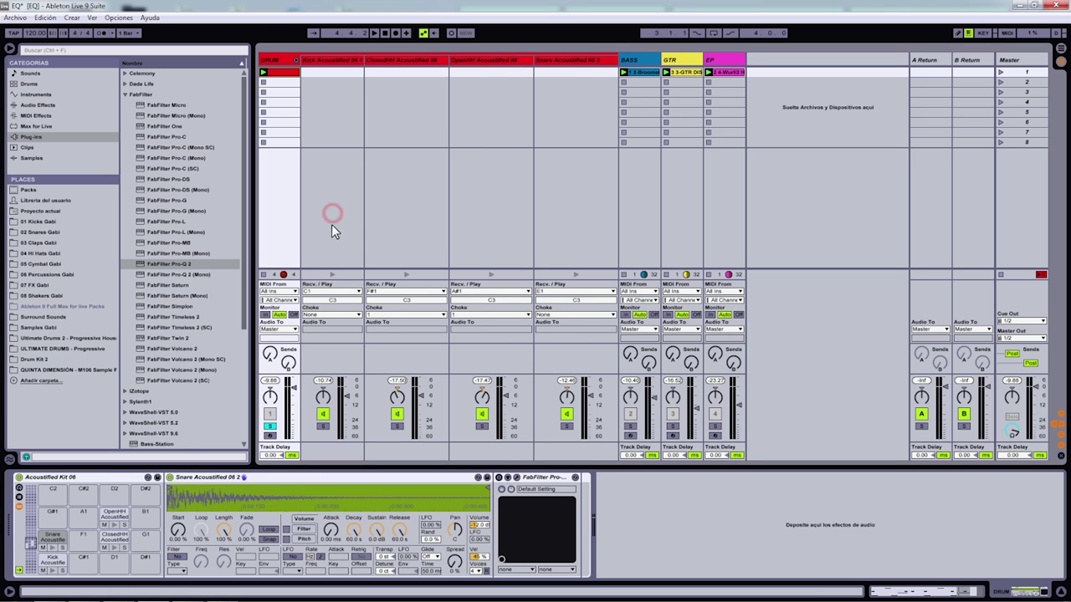
pyautogui.click(355, 64)
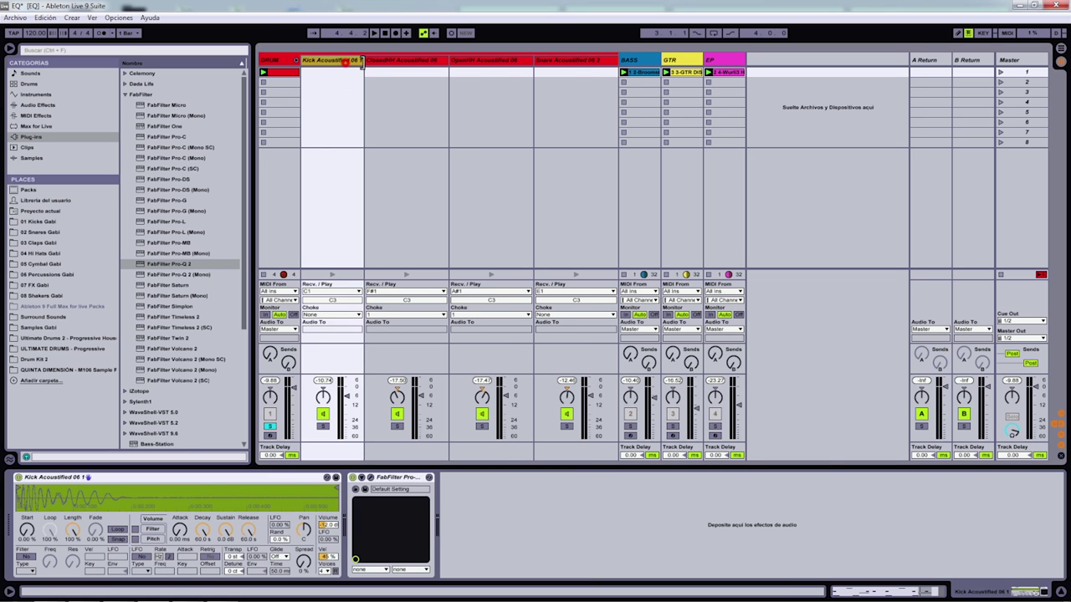
pyautogui.click(390, 67)
pyautogui.click(474, 65)
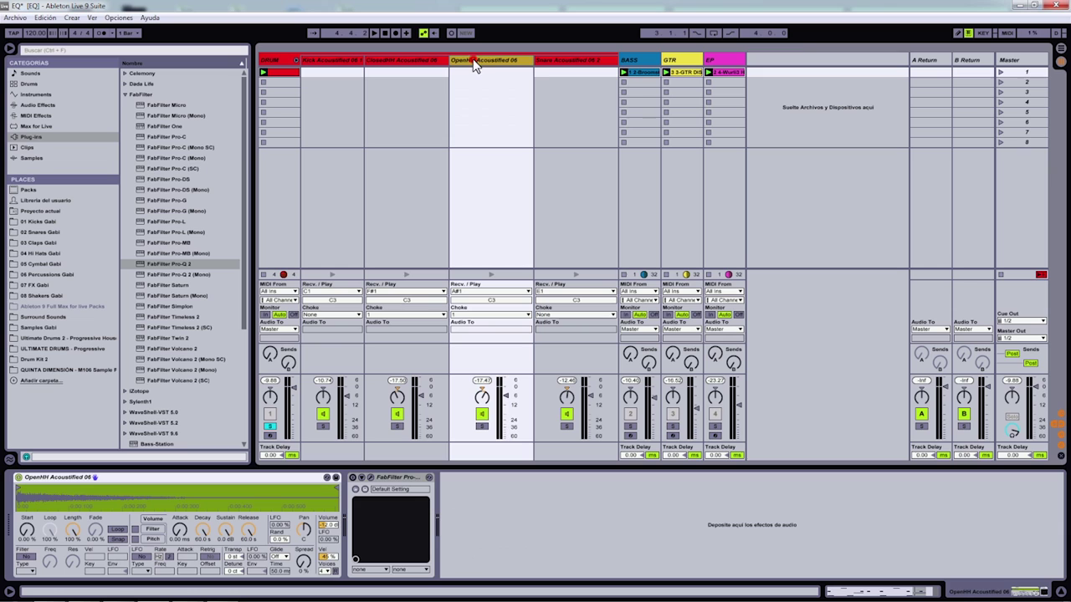
pyautogui.click(553, 64)
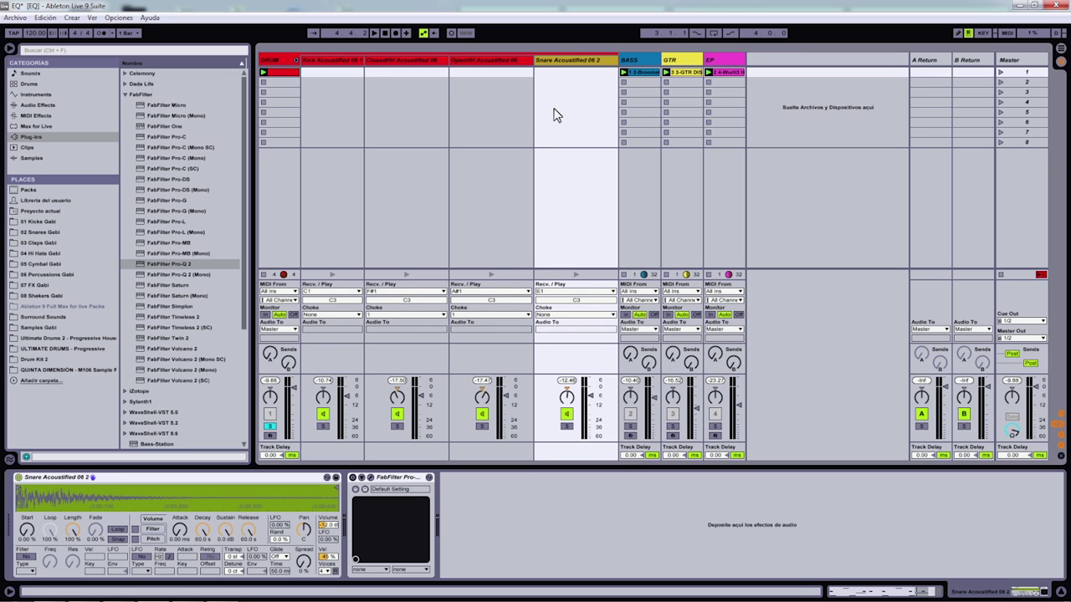
pyautogui.click(374, 34)
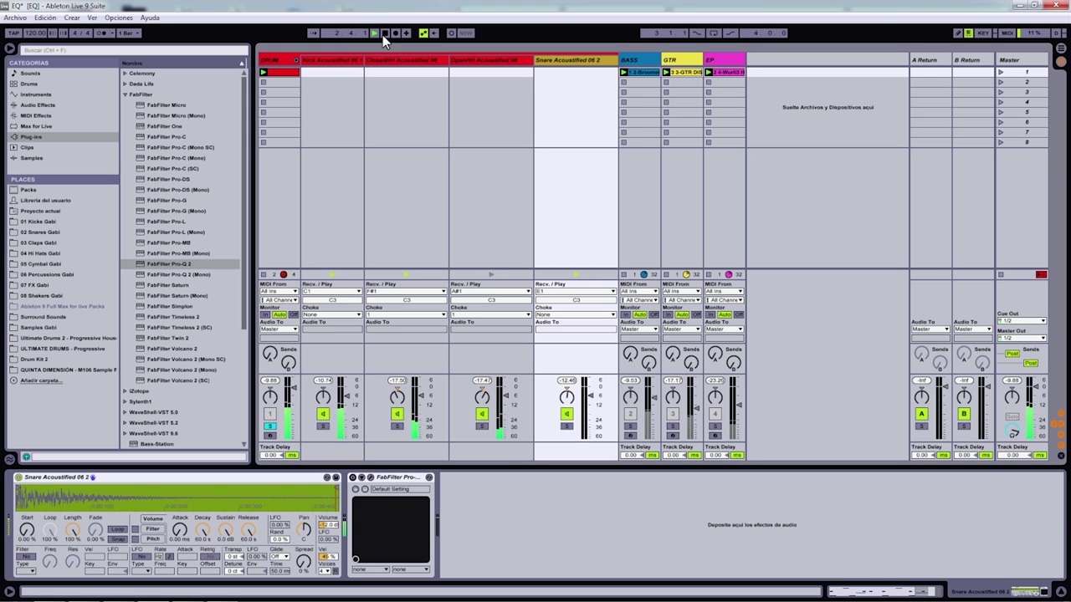
pyautogui.click(385, 33)
# Step: Re-enable Pro-Q 2 on the kick, closed hi-hat, open hi-hat and snare channels and play the equalized kit
pyautogui.click(344, 191)
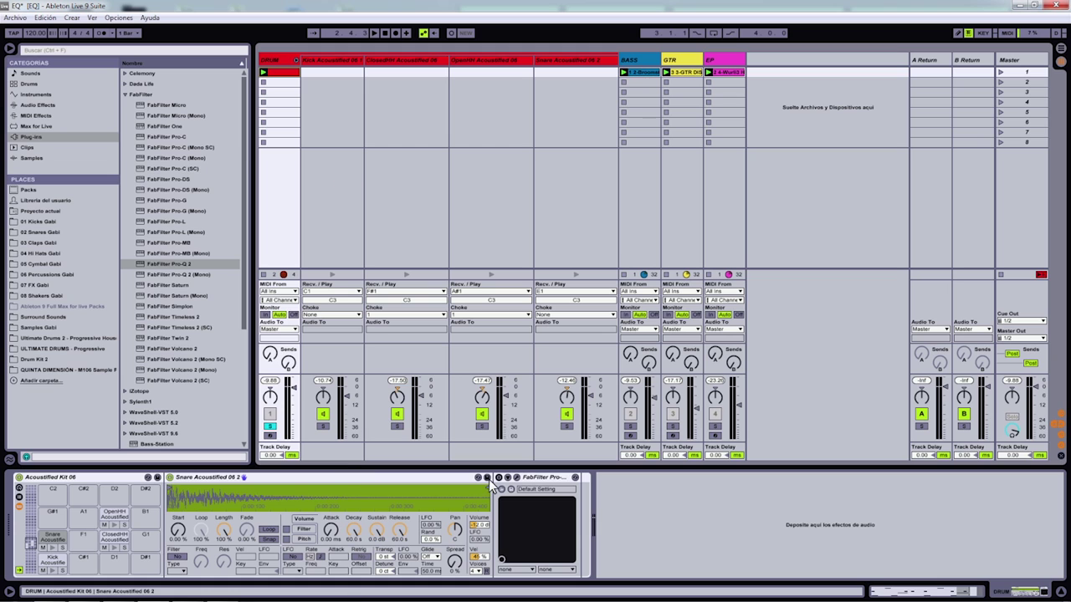
pyautogui.click(381, 213)
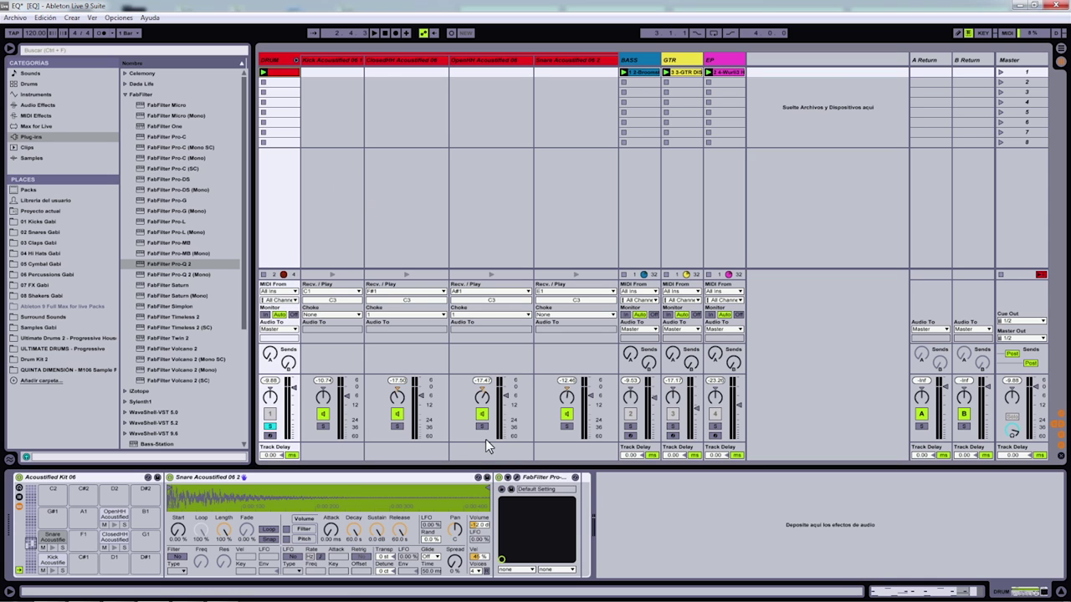
pyautogui.click(392, 63)
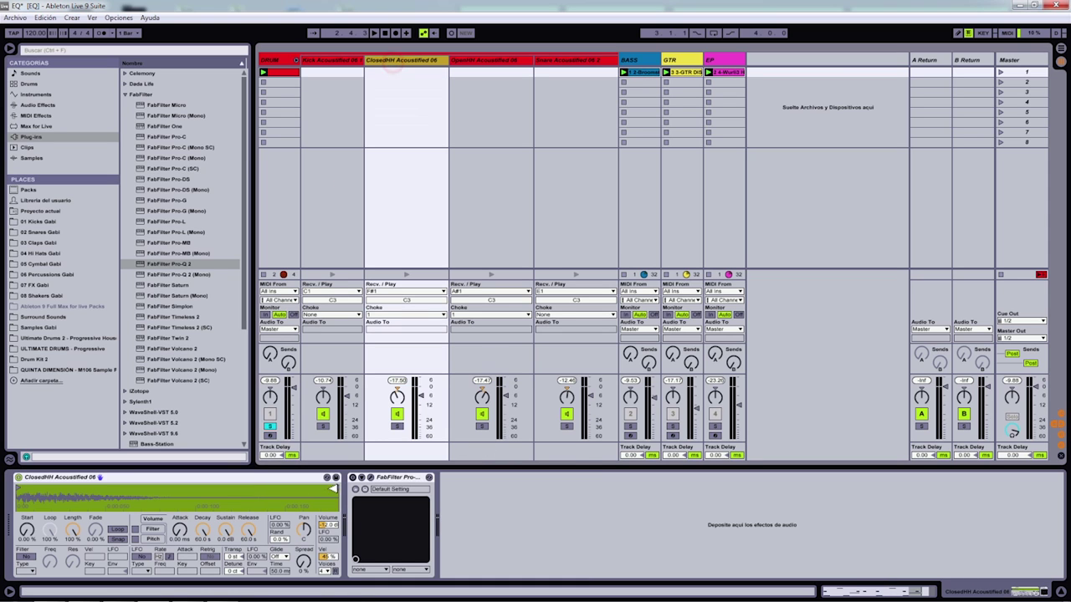
pyautogui.click(490, 63)
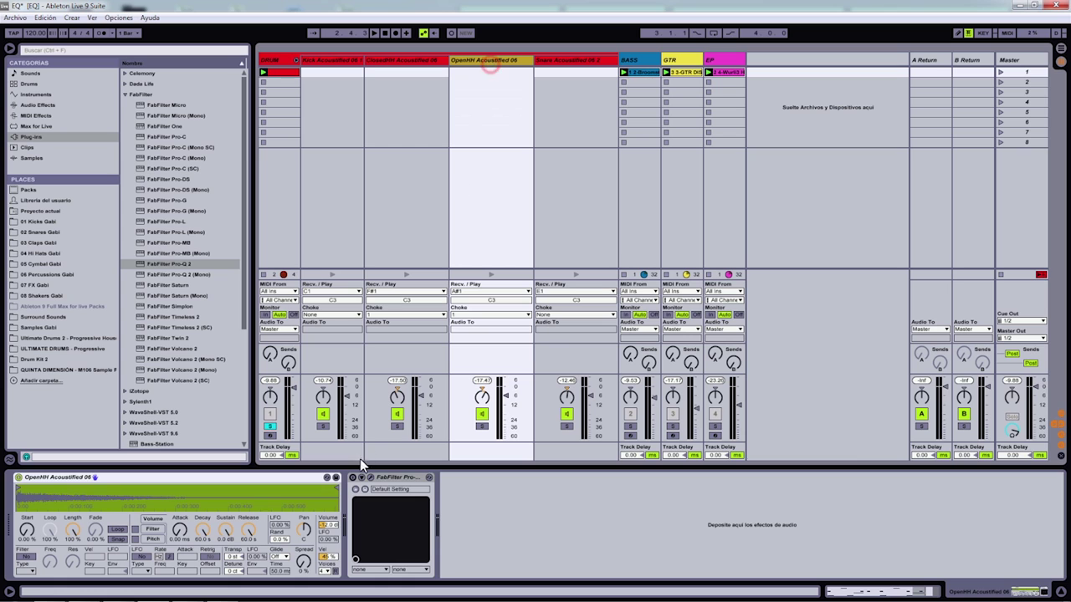
pyautogui.click(566, 62)
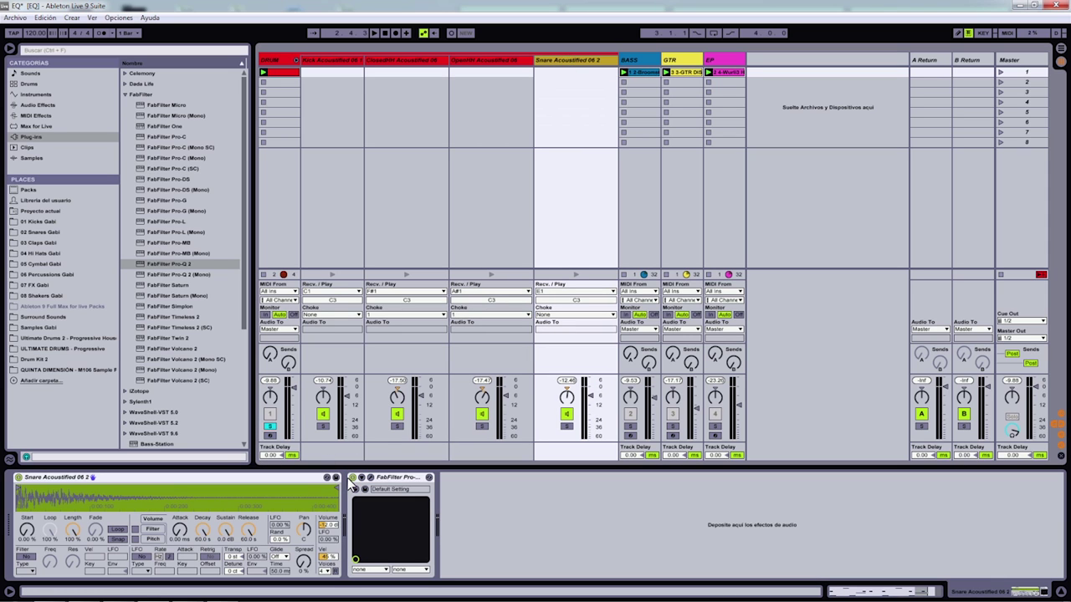
pyautogui.click(326, 248)
pyautogui.click(332, 66)
pyautogui.click(398, 63)
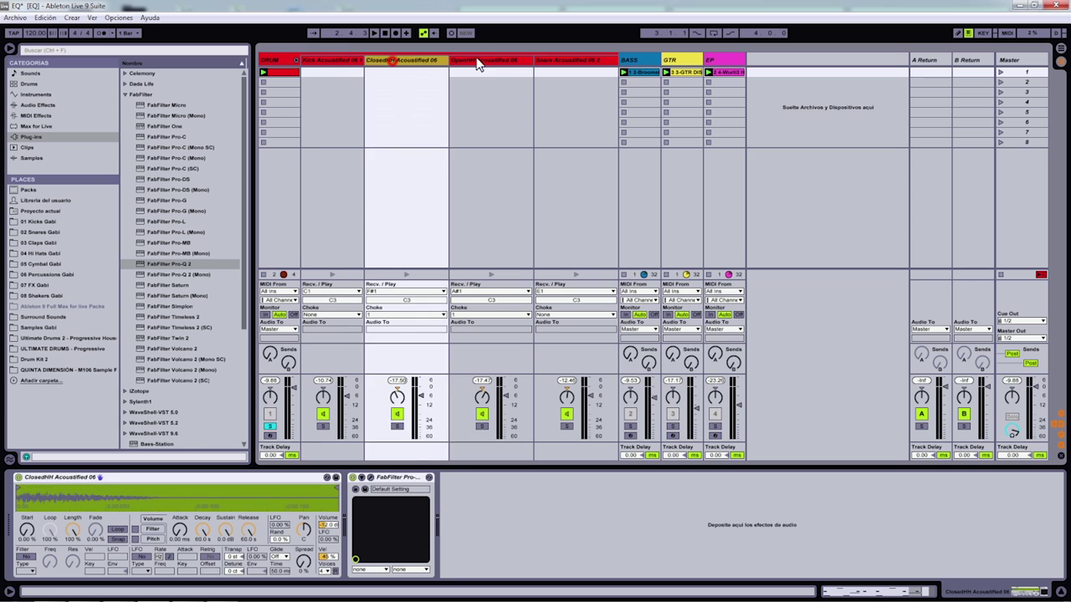
pyautogui.click(497, 63)
pyautogui.click(563, 63)
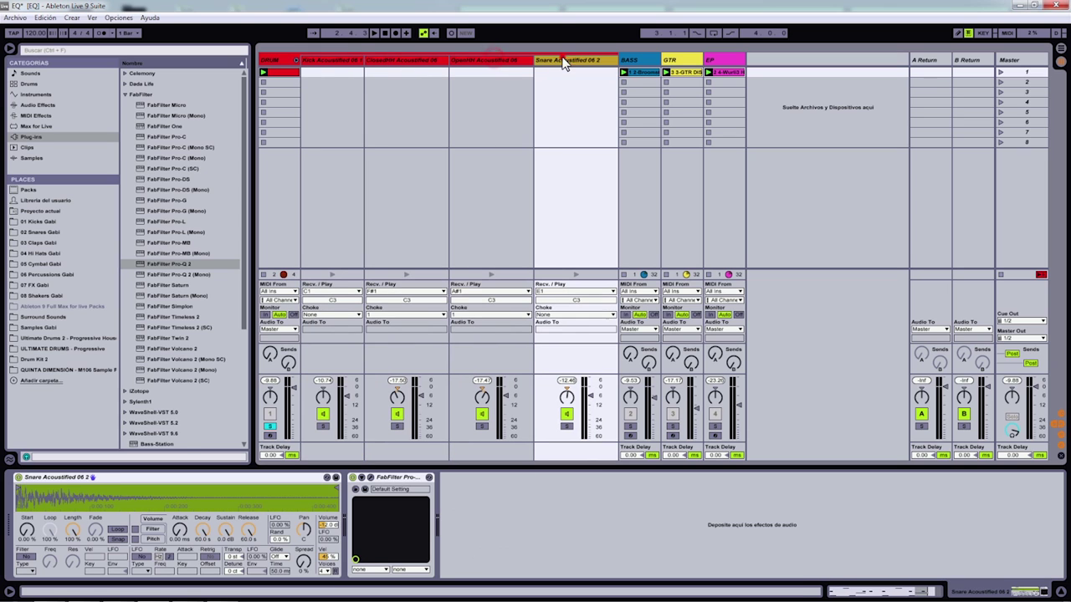
pyautogui.click(375, 34)
# Step: Collapse the DRUM track's individual channels, switch the solo to the BASS track and play it
pyautogui.click(297, 61)
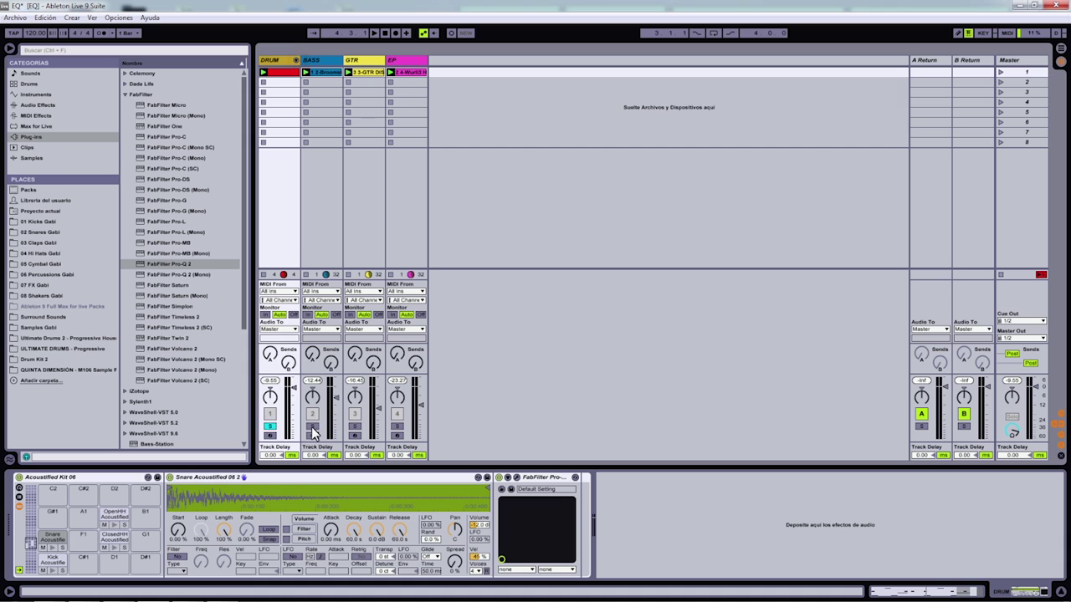
pyautogui.click(329, 63)
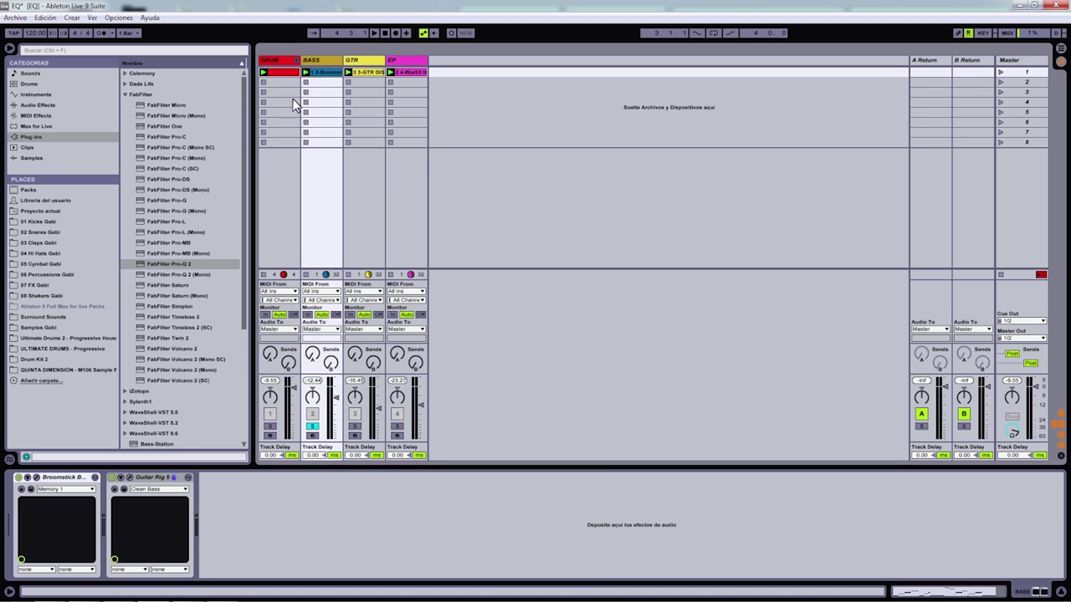
pyautogui.click(306, 73)
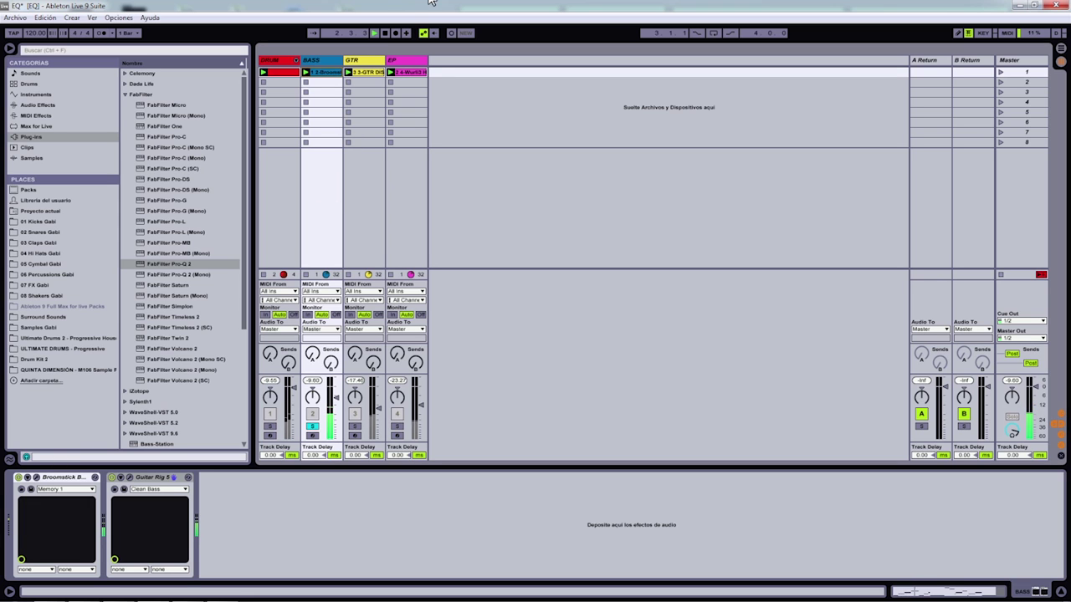
# Step: View the bass's Broomstick Bass instrument, and open its Guitar Rig 5 effect in a clear area of the screen
pyautogui.click(37, 478)
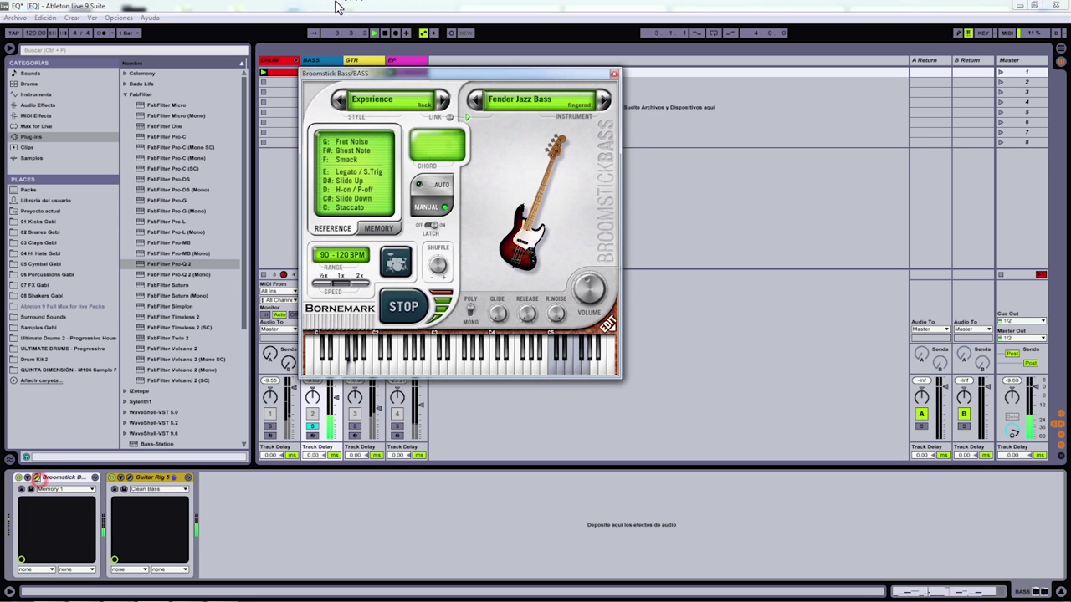
pyautogui.click(614, 72)
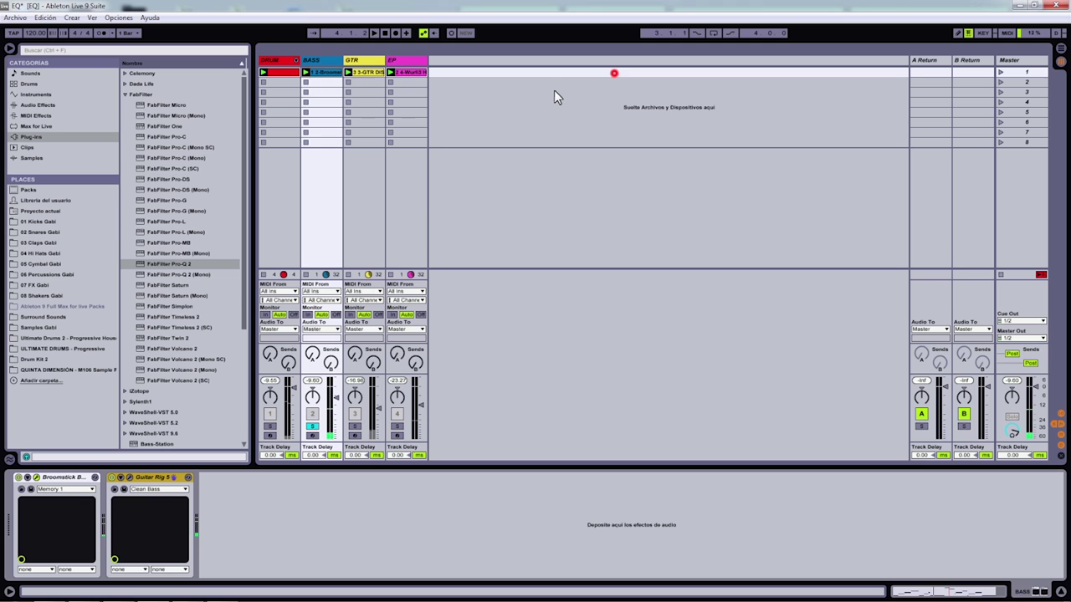
pyautogui.click(129, 478)
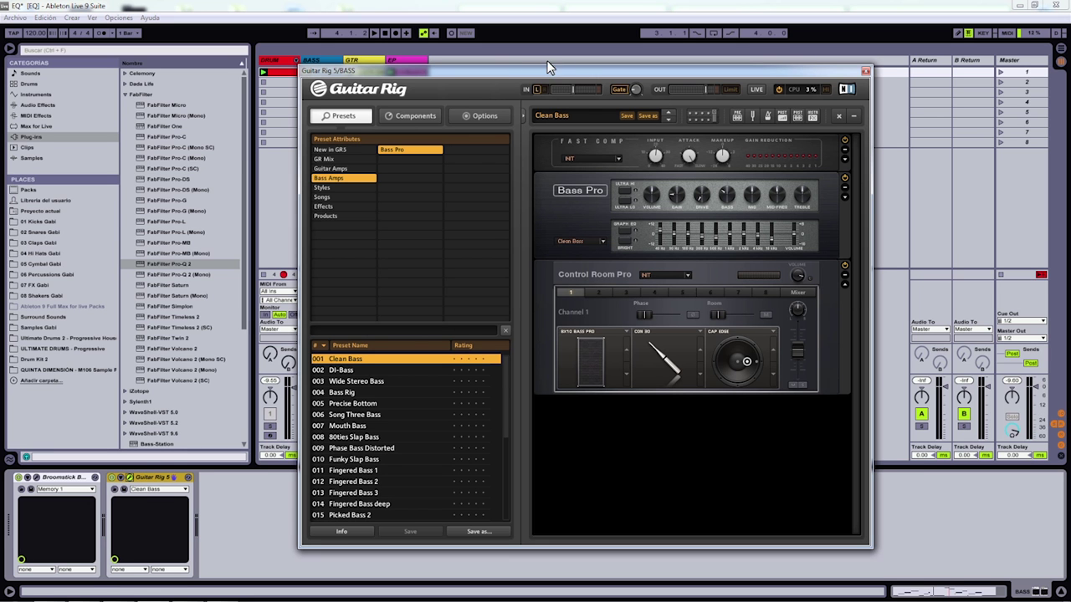
pyautogui.moveTo(567, 80); pyautogui.dragTo(634, 52)
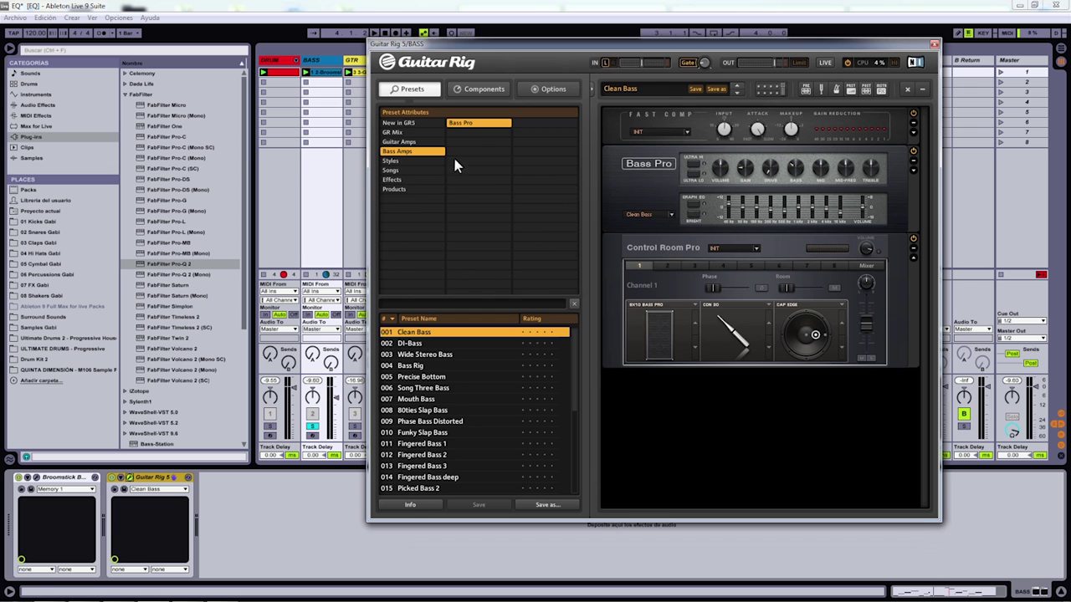
pyautogui.moveTo(445, 40); pyautogui.dragTo(408, 42)
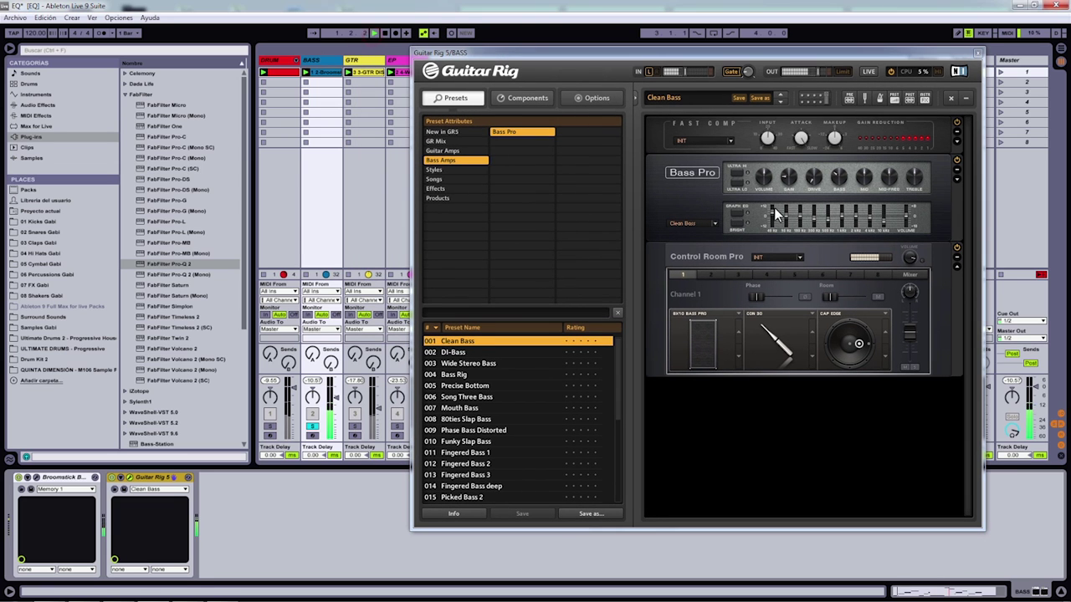
# Step: Turn on the graphic equalizer of the Bass Pro amp and try its band sliders, lowering 2 kHz to -12 dB
pyautogui.click(739, 214)
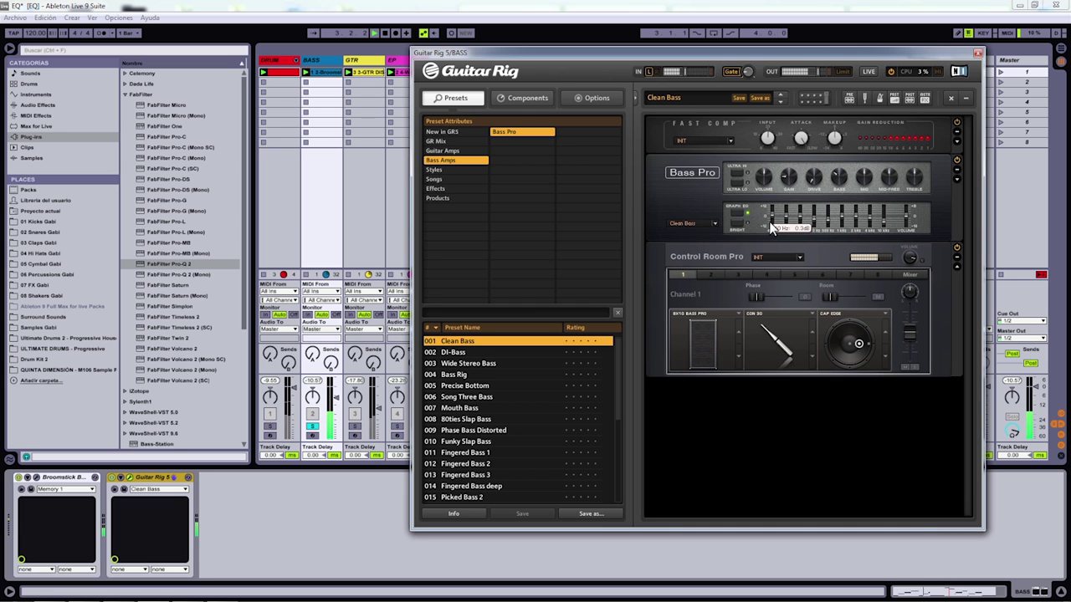
pyautogui.moveTo(771, 232); pyautogui.dragTo(770, 227)
pyautogui.moveTo(771, 227); pyautogui.dragTo(771, 253)
pyautogui.click(785, 217)
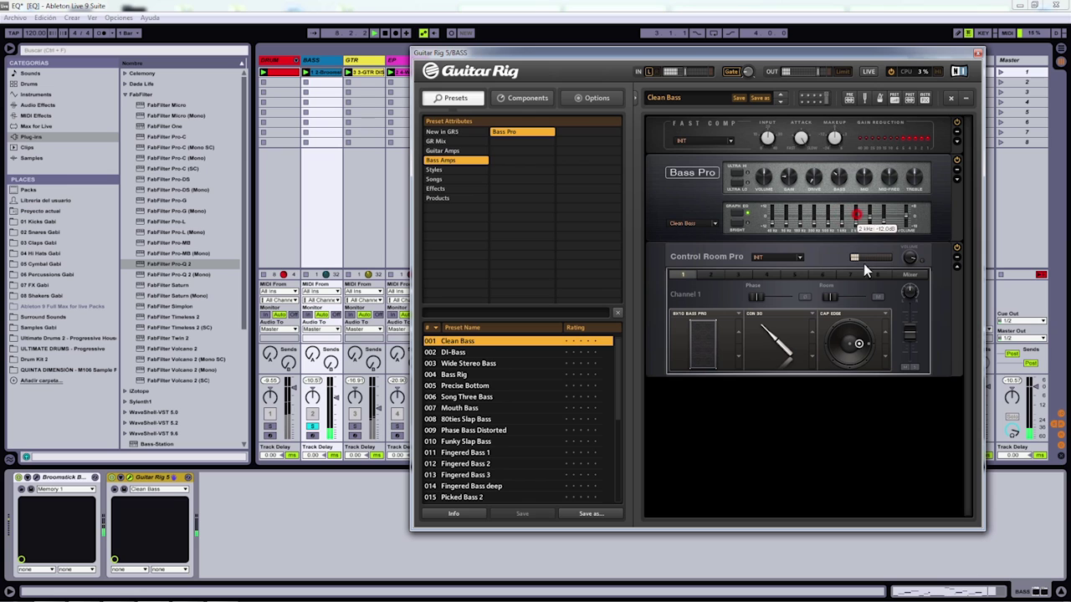
pyautogui.click(868, 219)
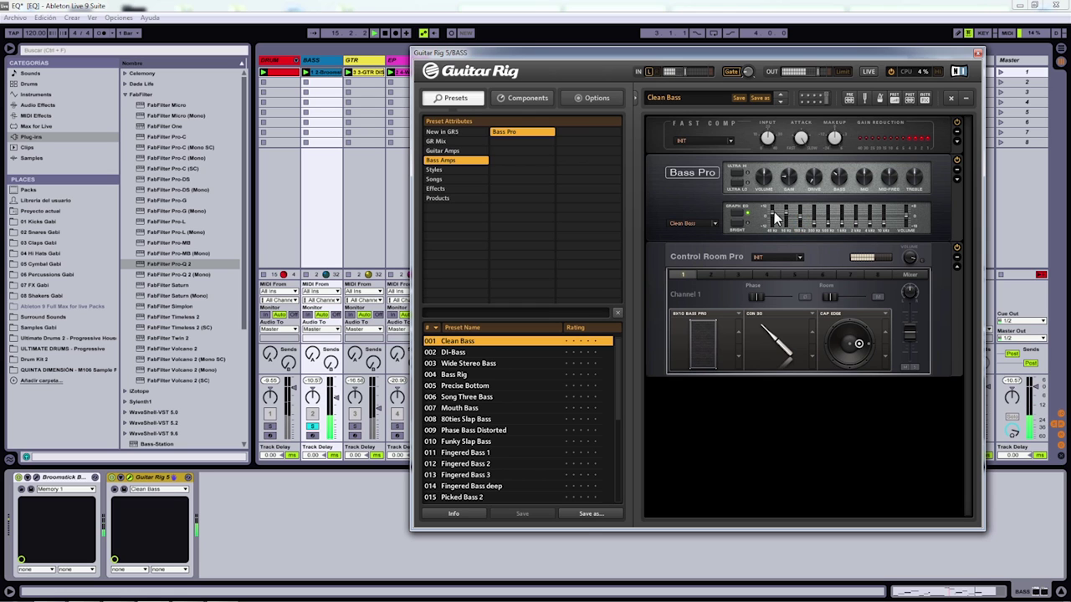
# Step: Try different low and mid band levels in the Bass Pro graphic equalizer while the bass plays
pyautogui.moveTo(775, 215); pyautogui.dragTo(801, 215)
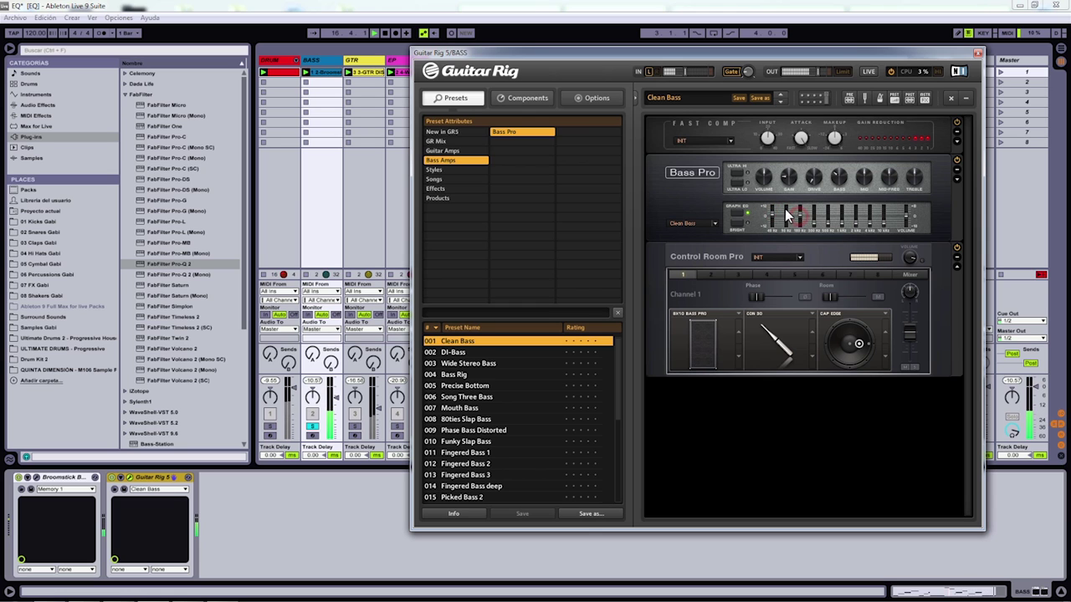
pyautogui.click(840, 225)
pyautogui.rightClick(861, 159)
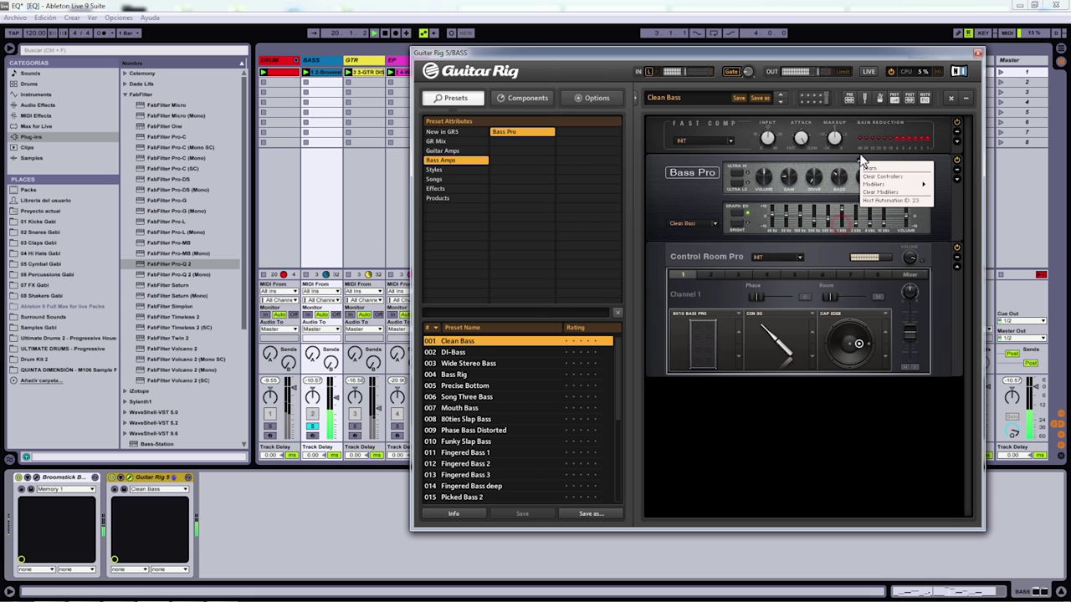
pyautogui.click(848, 226)
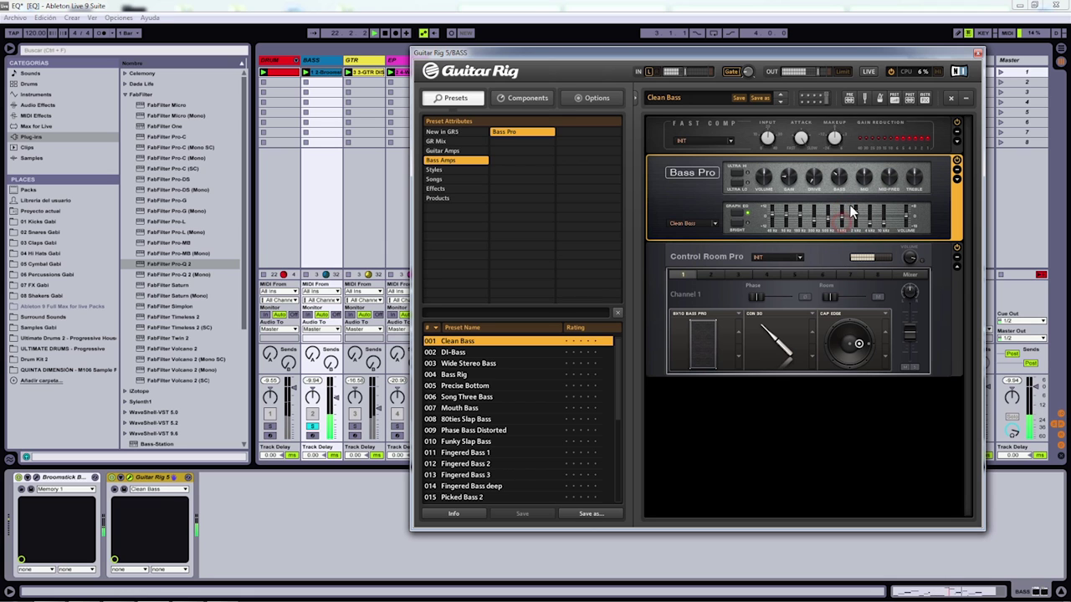
pyautogui.click(852, 212)
# Step: Adjust the low bands of the Bass Pro graphic equalizer, with the lowest at about 2 dB, and switch the graphic equalizer off
pyautogui.click(772, 217)
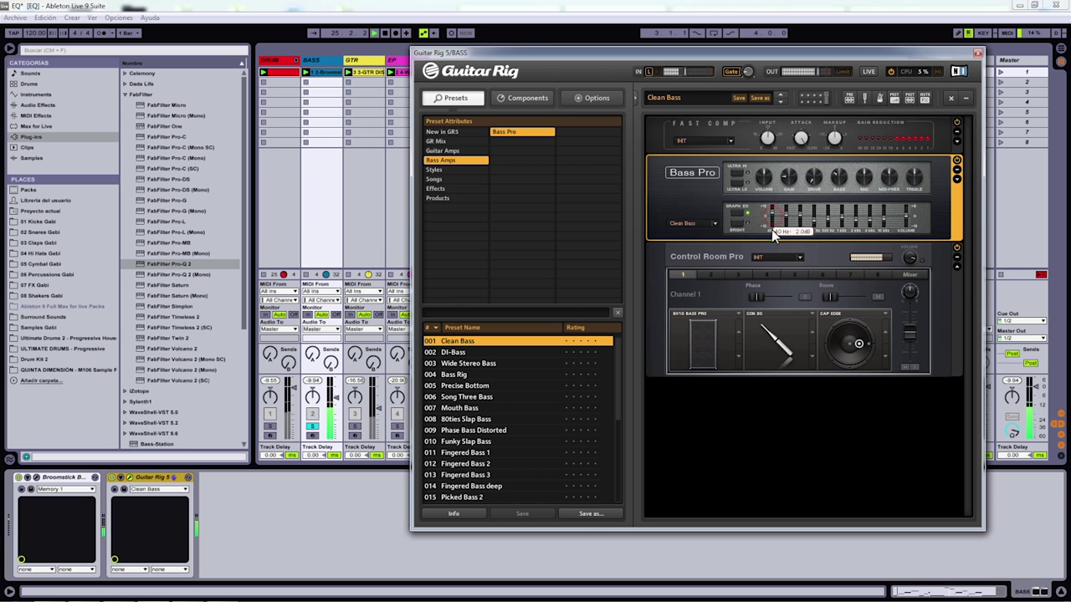
pyautogui.click(785, 215)
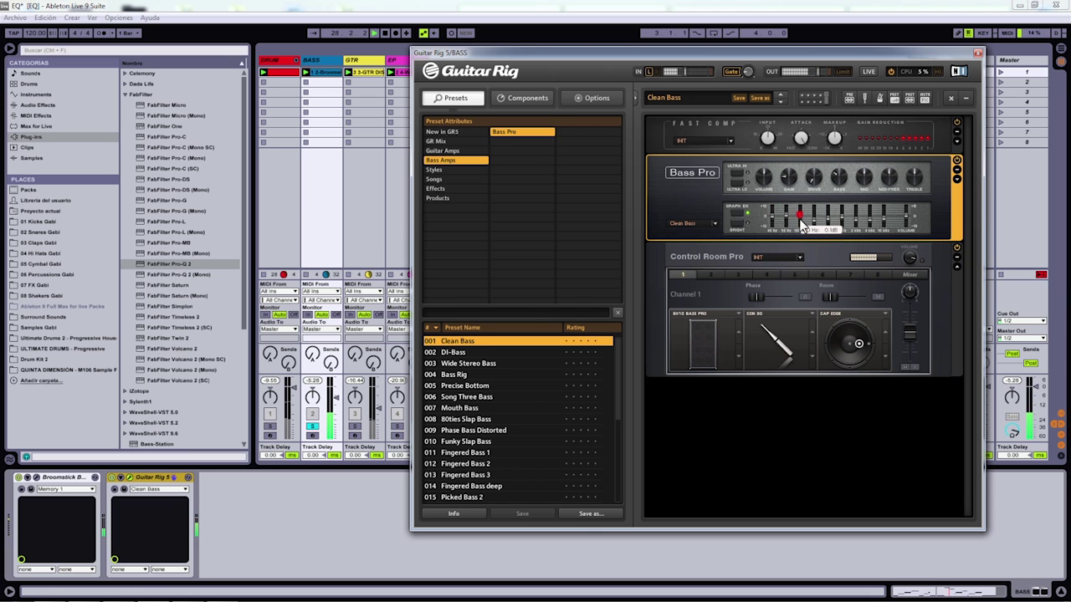
pyautogui.click(739, 211)
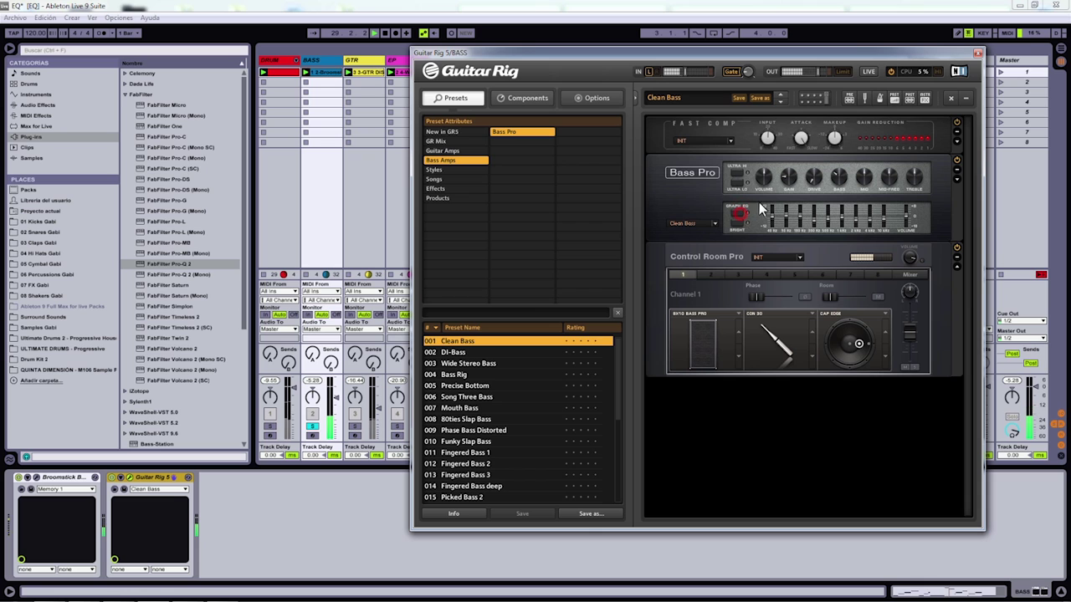
# Step: Stop the bass playback and close the Guitar Rig 5 window
pyautogui.click(961, 72)
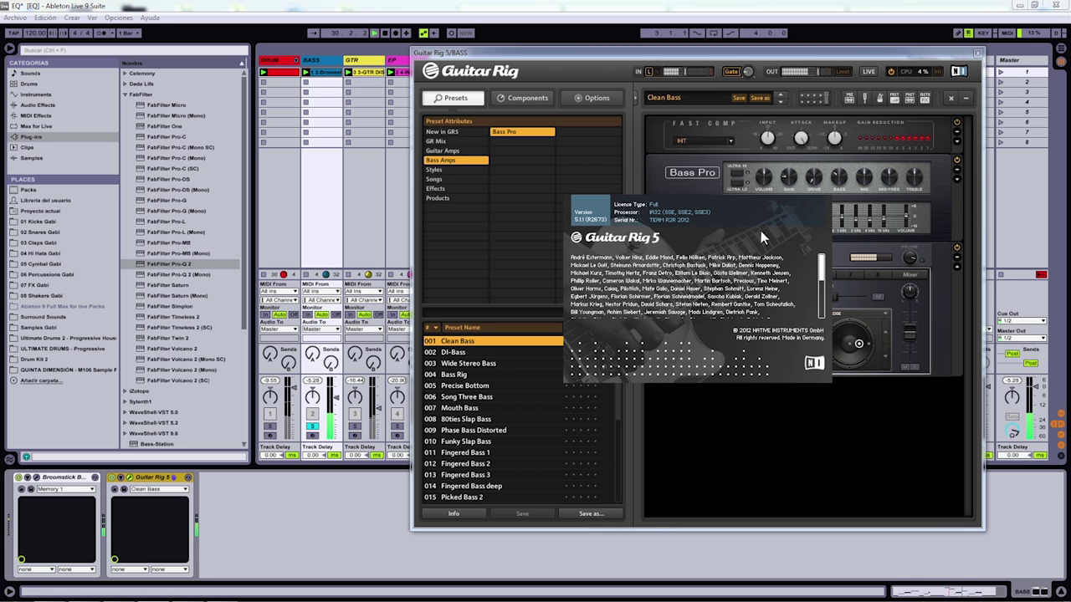
pyautogui.click(623, 250)
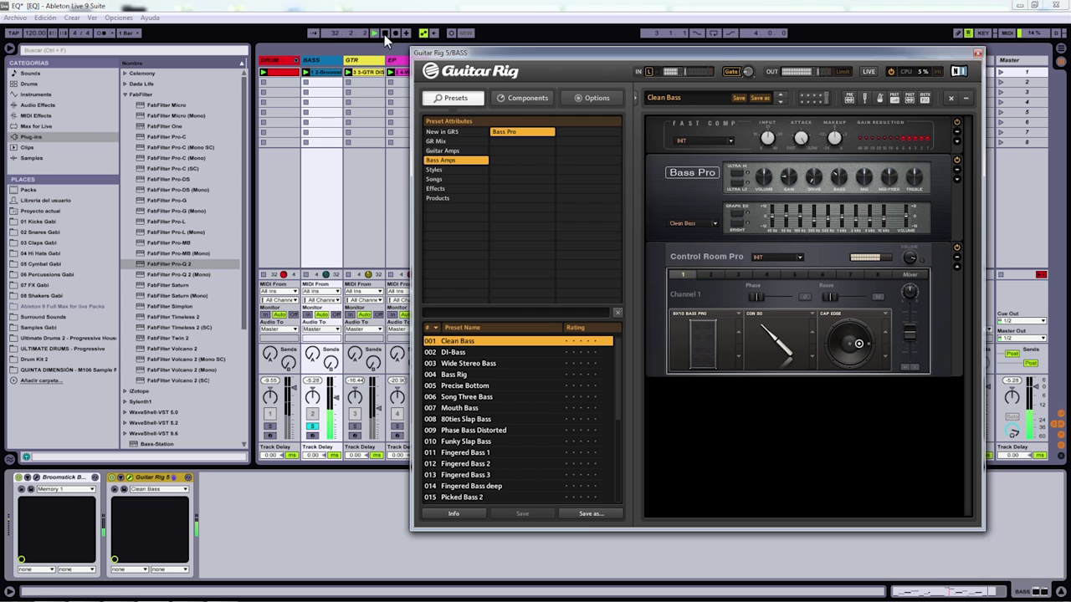
pyautogui.click(384, 34)
pyautogui.click(977, 53)
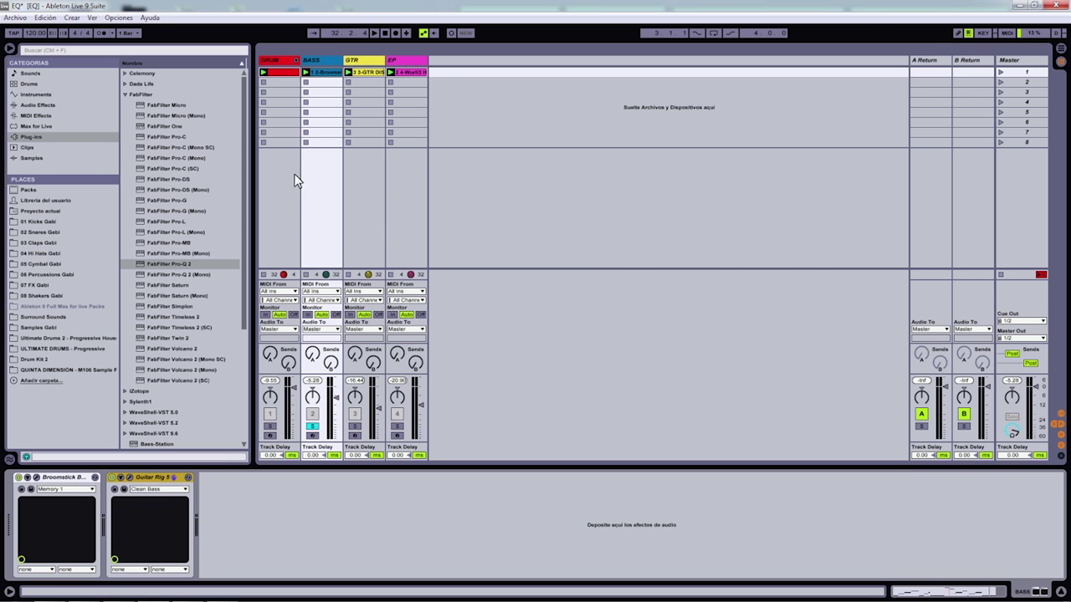
# Step: Add FabFilter Pro-Q 2 to the BASS track after Guitar Rig 5 and play the bass to view its spectrum
pyautogui.click(315, 194)
pyautogui.moveTo(174, 263); pyautogui.dragTo(327, 196)
pyautogui.moveTo(505, 63); pyautogui.dragTo(377, 82)
pyautogui.moveTo(490, 79)
pyautogui.mouseDown()
pyautogui.moveTo(466, 88)
pyautogui.moveTo(487, 78)
pyautogui.mouseUp()
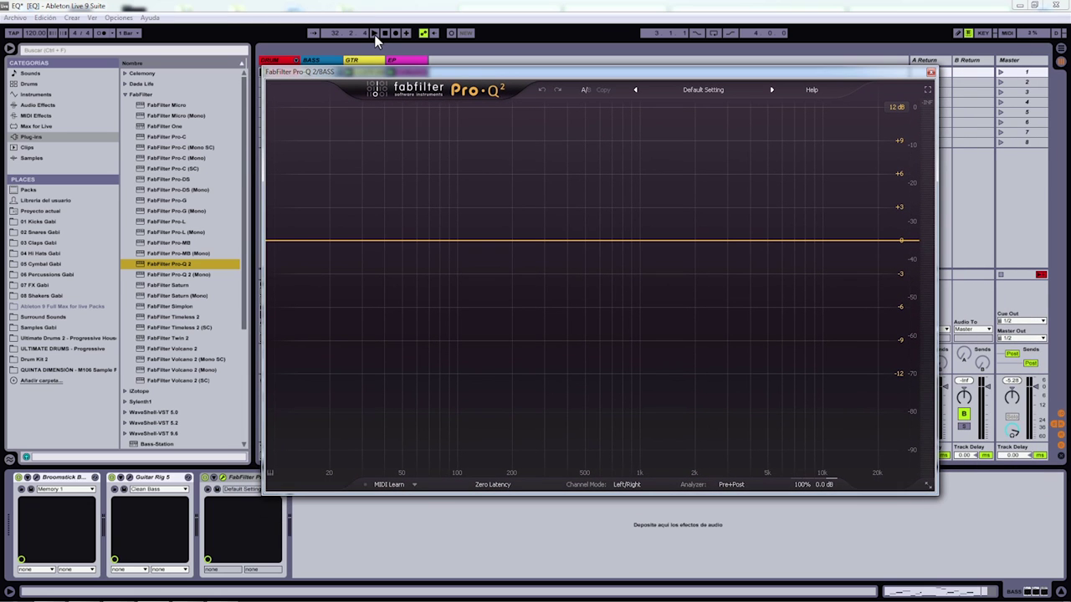
pyautogui.click(374, 33)
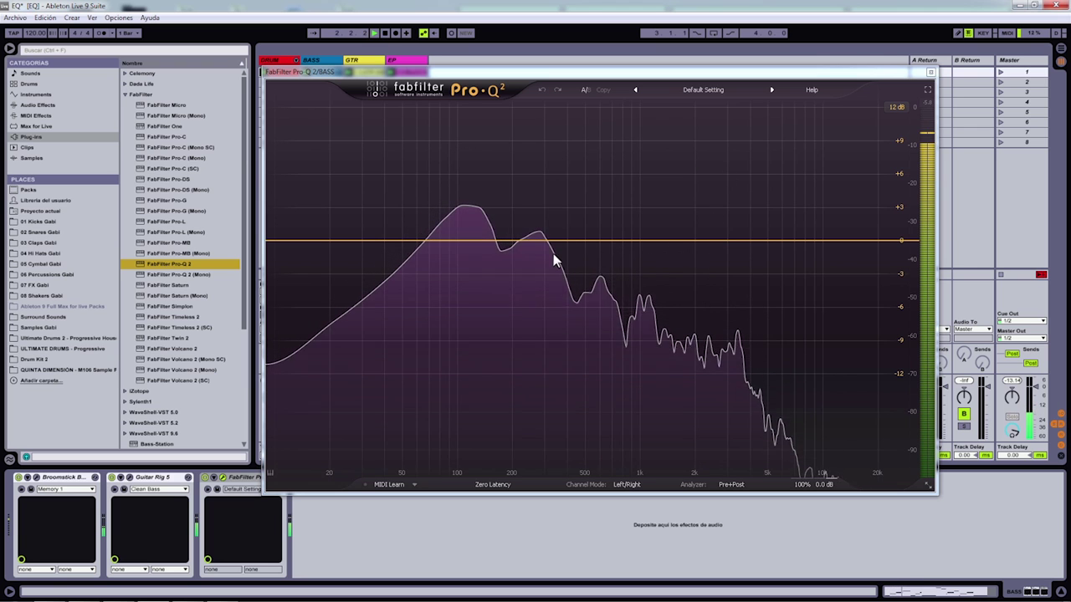
# Step: Add an equalizer band to the bass, shape it as Low Cut and place it at about 34 Hz
pyautogui.doubleClick(370, 241)
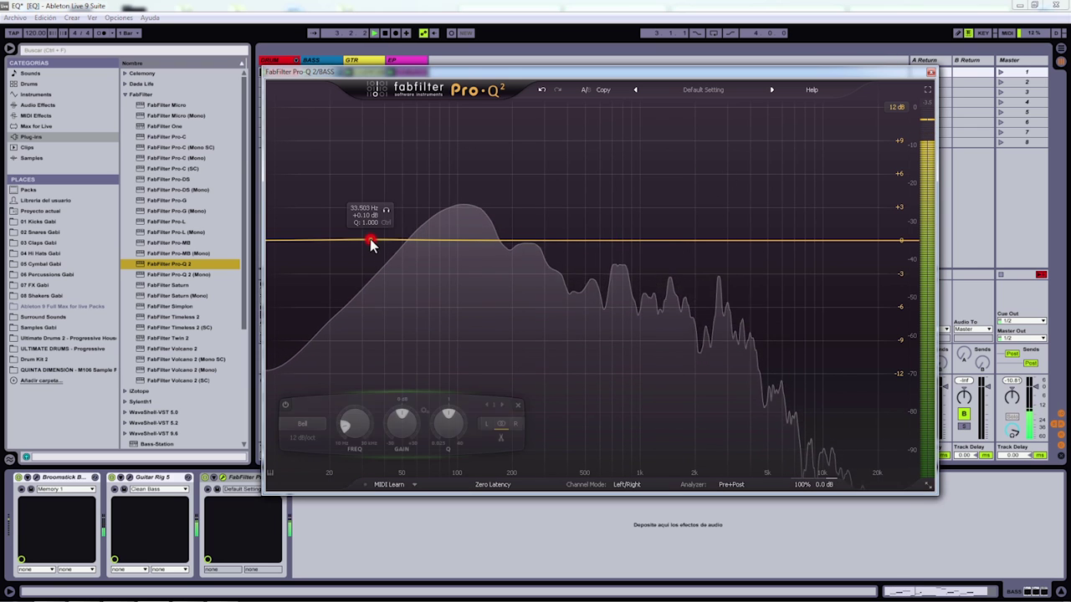
pyautogui.rightClick(371, 241)
pyautogui.moveTo(421, 267)
pyautogui.click(500, 284)
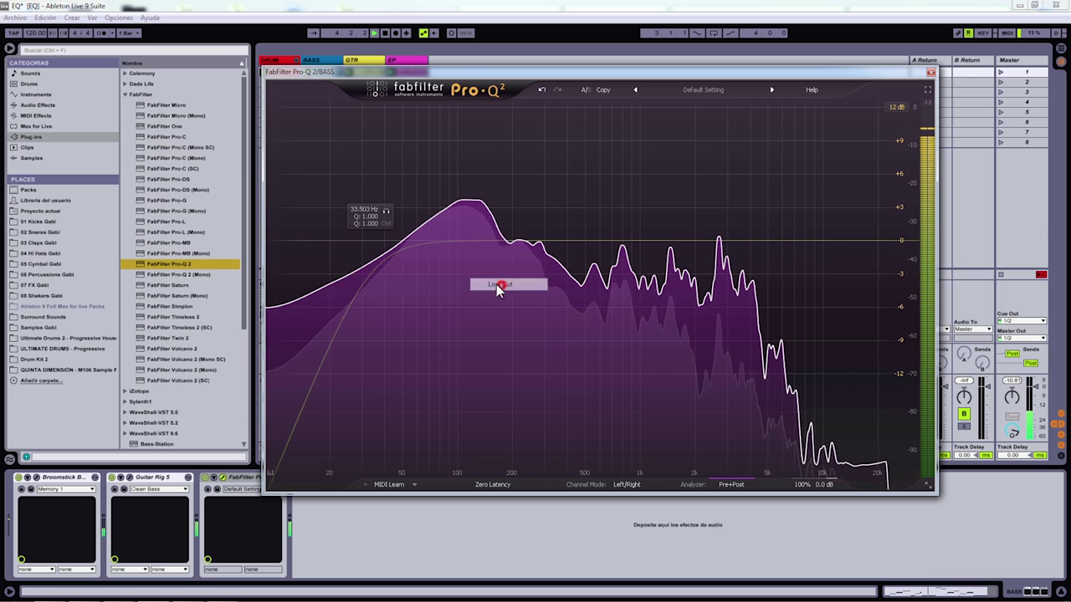
pyautogui.moveTo(421, 72); pyautogui.dragTo(597, 60)
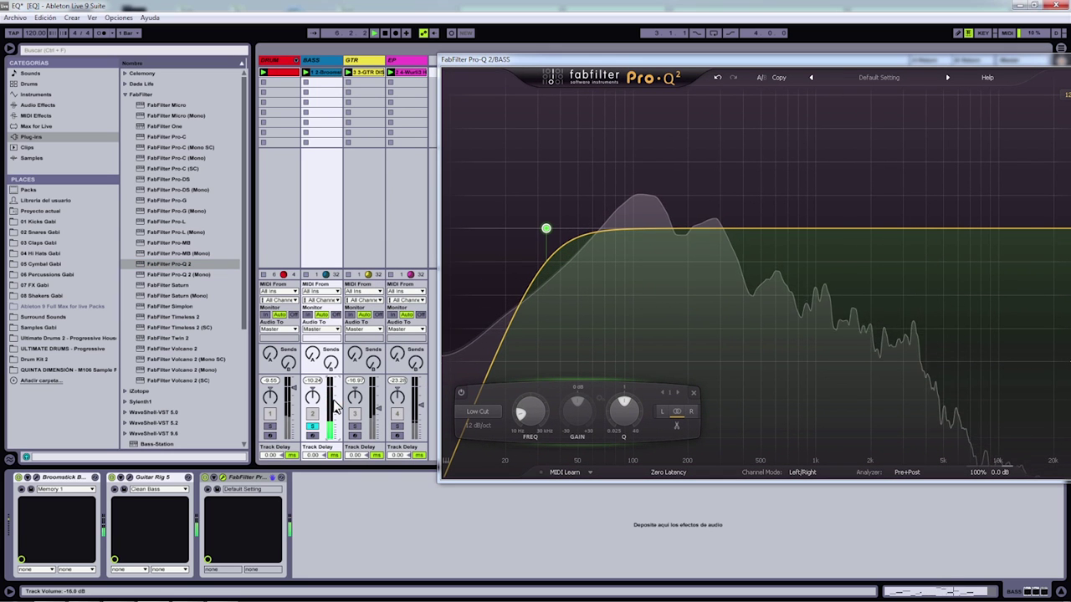
pyautogui.moveTo(569, 65); pyautogui.dragTo(374, 71)
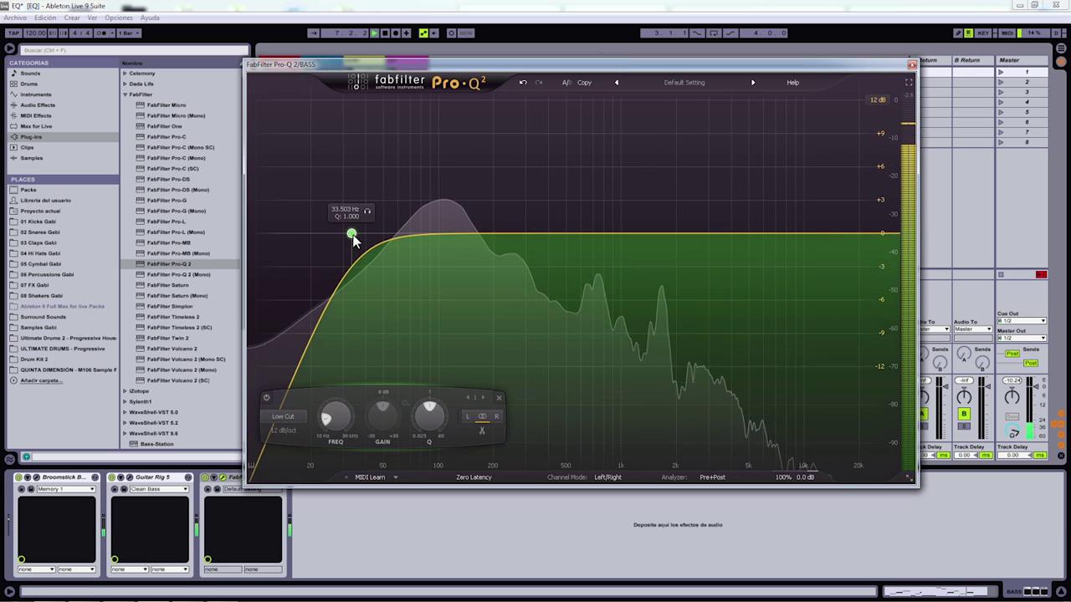
pyautogui.moveTo(351, 237); pyautogui.dragTo(354, 234)
# Step: Set the bass low cut's slope to 24 dB/oct and lower its frequency to about 20 Hz
pyautogui.click(283, 430)
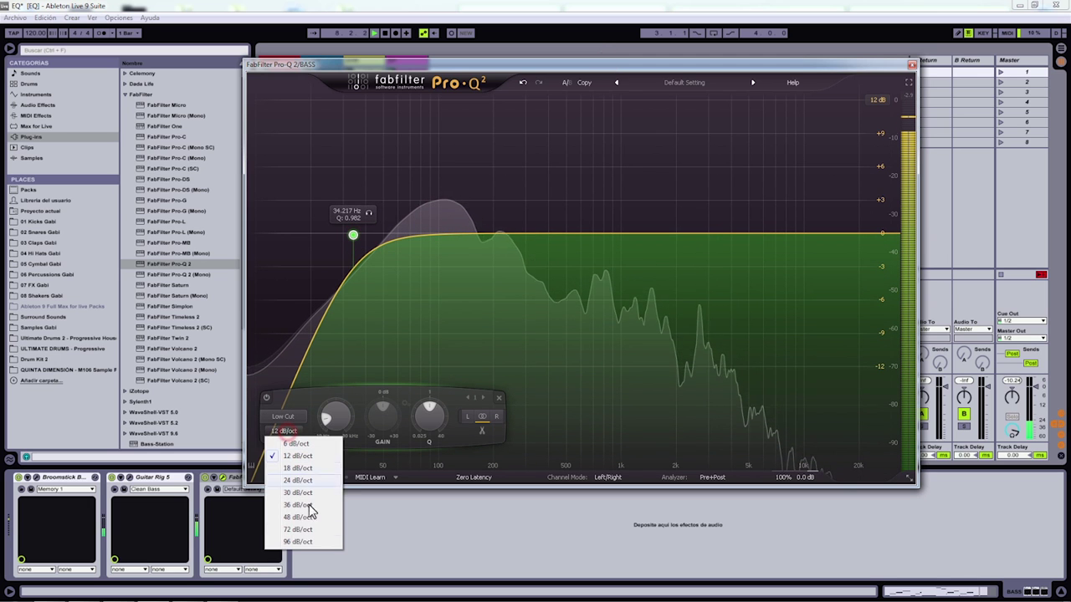
pyautogui.click(304, 481)
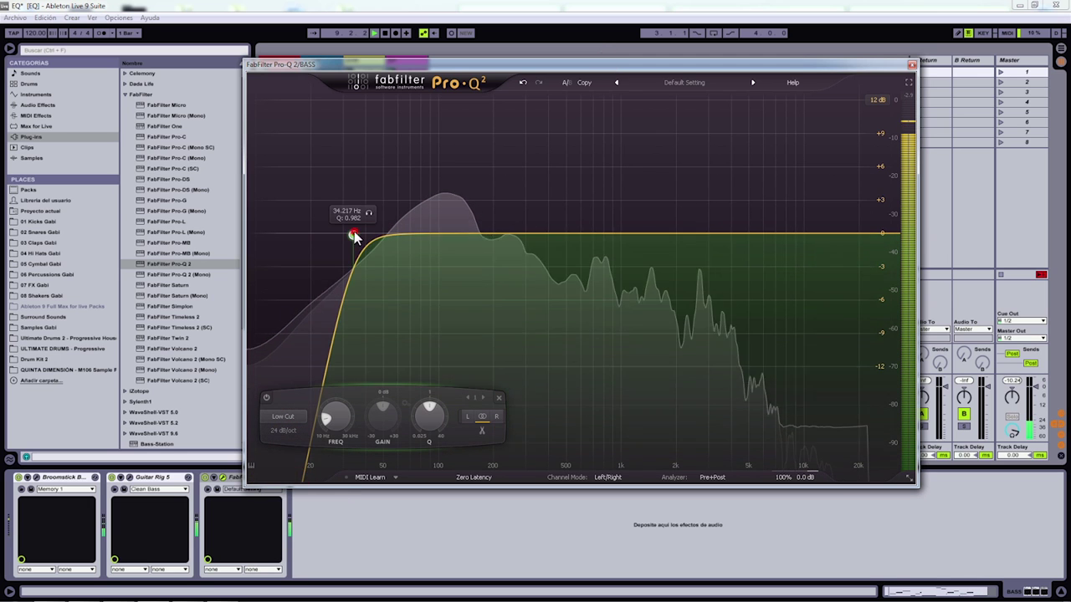
pyautogui.moveTo(354, 237); pyautogui.dragTo(313, 239)
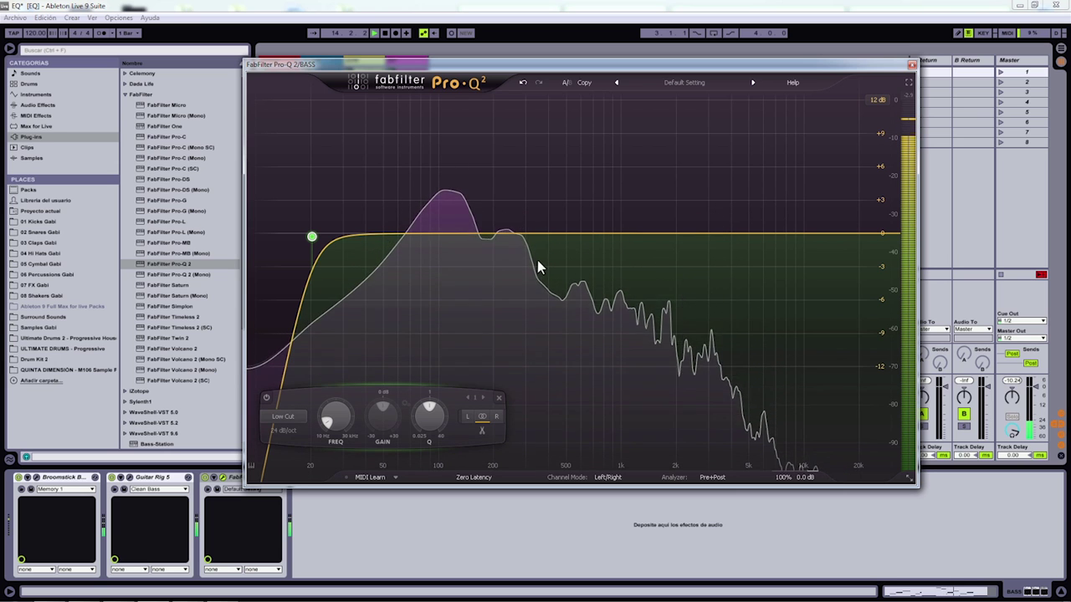
# Step: Add a bell cut of about -4.4 dB at about 495 Hz to the bass, narrowed to a Q of about 3.8
pyautogui.moveTo(552, 237); pyautogui.dragTo(553, 266)
pyautogui.scroll(8, 553, 266)
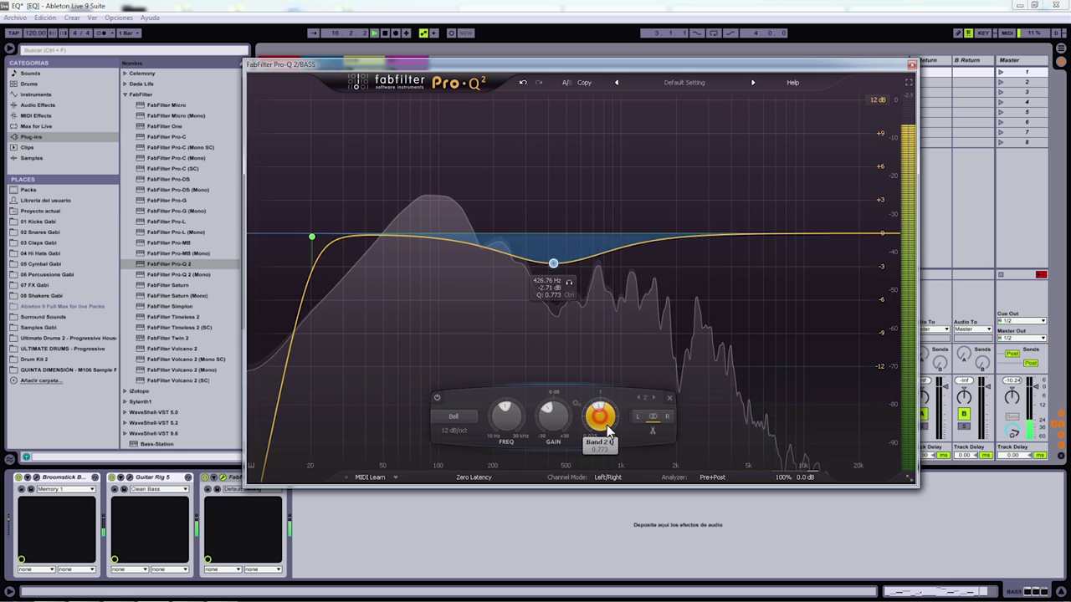
pyautogui.moveTo(554, 266); pyautogui.dragTo(568, 286)
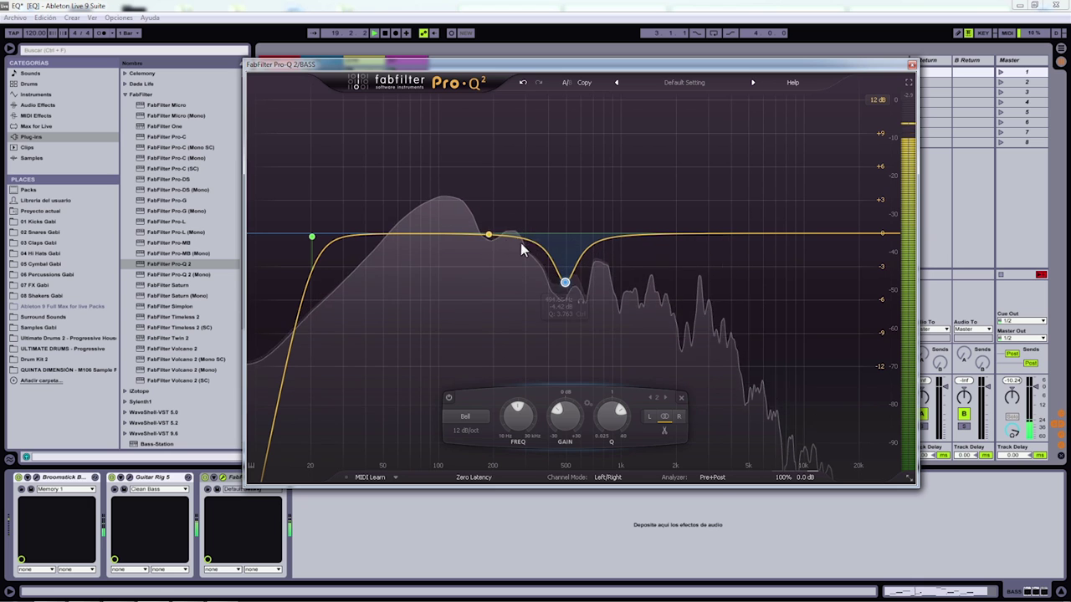
# Step: Add a High Shelf band to the bass at about 1.9 kHz with a gain of about -4.4 dB
pyautogui.click(706, 236)
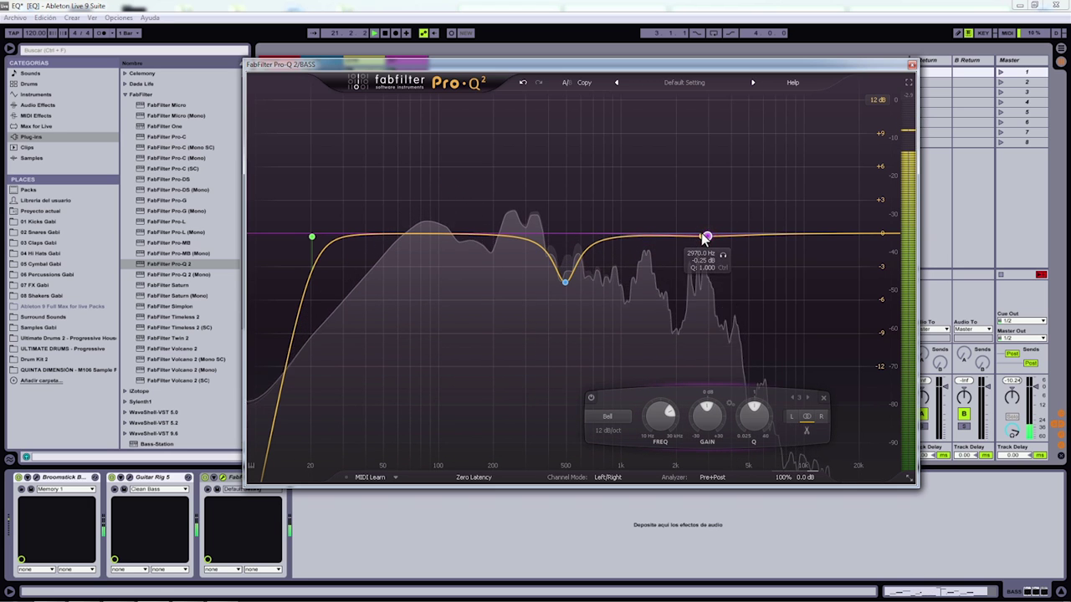
pyautogui.rightClick(707, 237)
pyautogui.moveTo(725, 258)
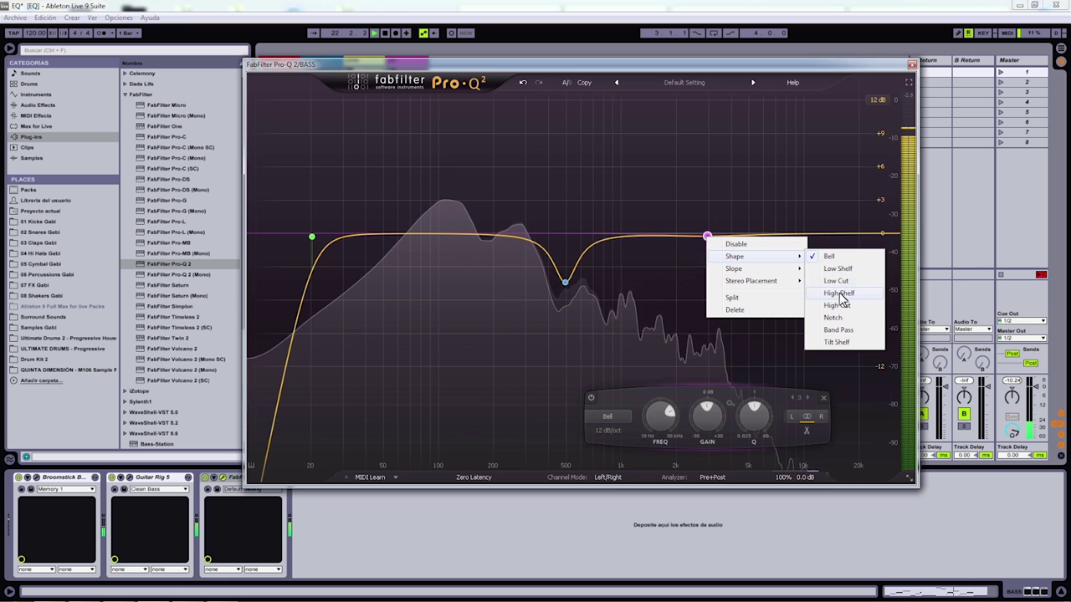
pyautogui.click(836, 297)
pyautogui.moveTo(708, 237); pyautogui.dragTo(676, 288)
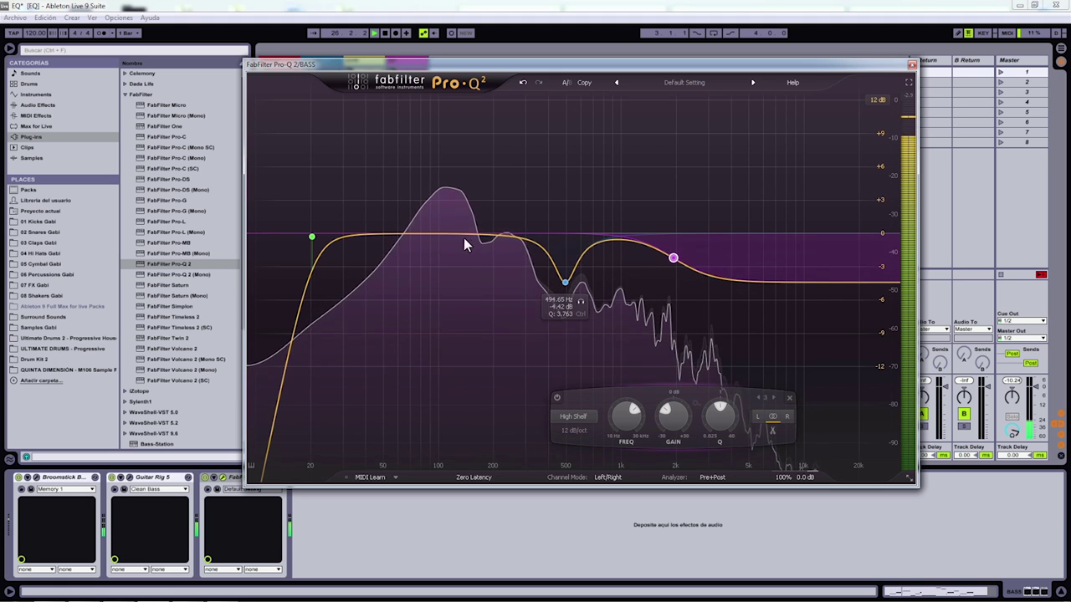
# Step: Move the bass low cut to about 21 Hz and check the BASS track's volume in the mixer
pyautogui.moveTo(311, 238); pyautogui.dragTo(315, 238)
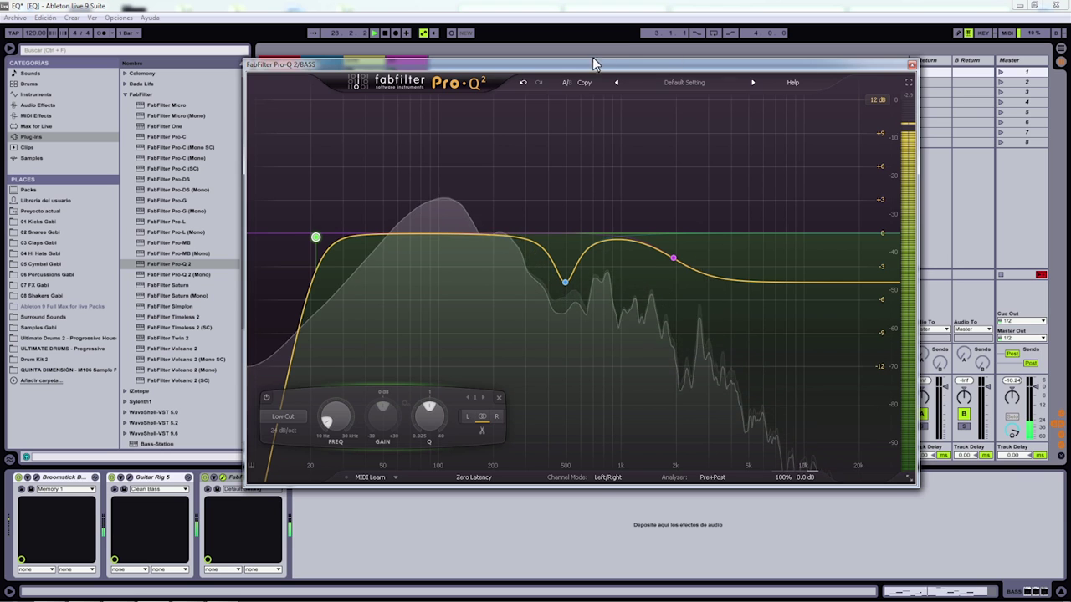
pyautogui.moveTo(593, 60); pyautogui.dragTo(725, 57)
pyautogui.click(334, 416)
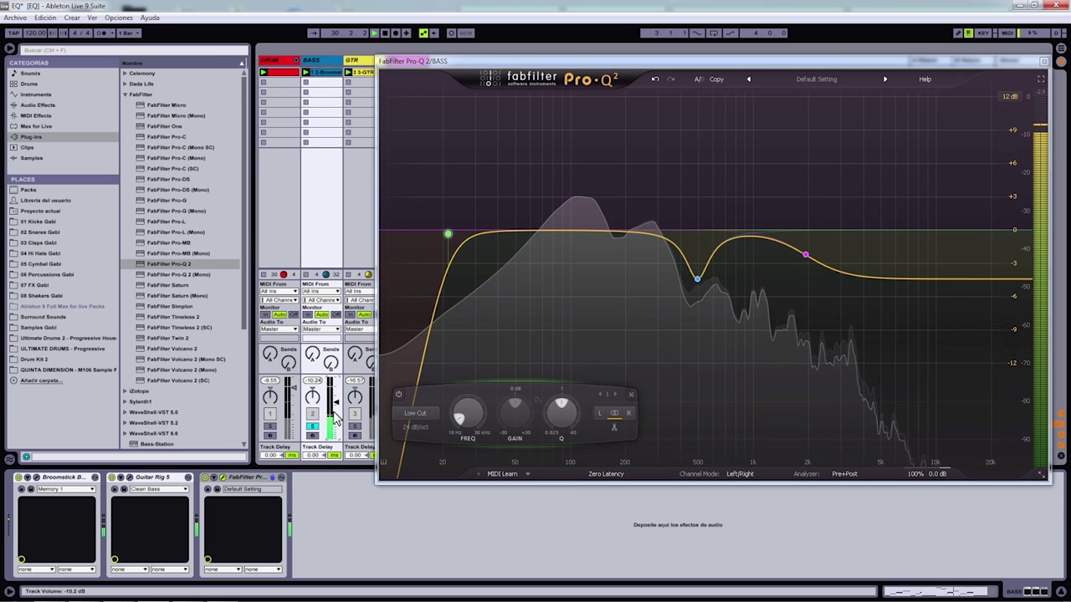
pyautogui.click(594, 57)
pyautogui.moveTo(592, 57); pyautogui.dragTo(458, 62)
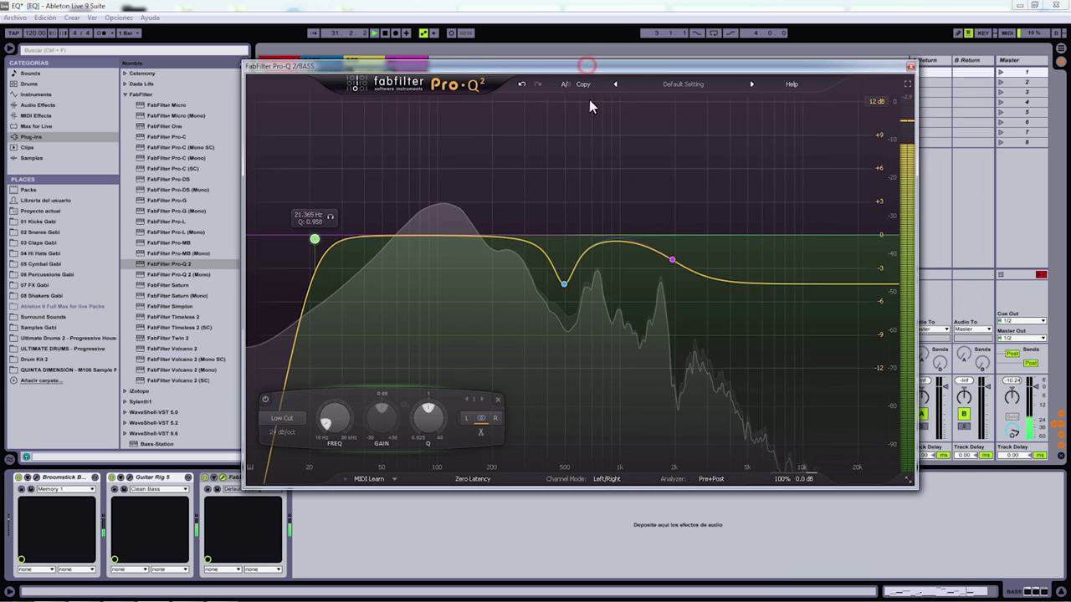
# Step: Compare the bass with and without equalization by alternating the A and B states, and stop playback
pyautogui.click(566, 84)
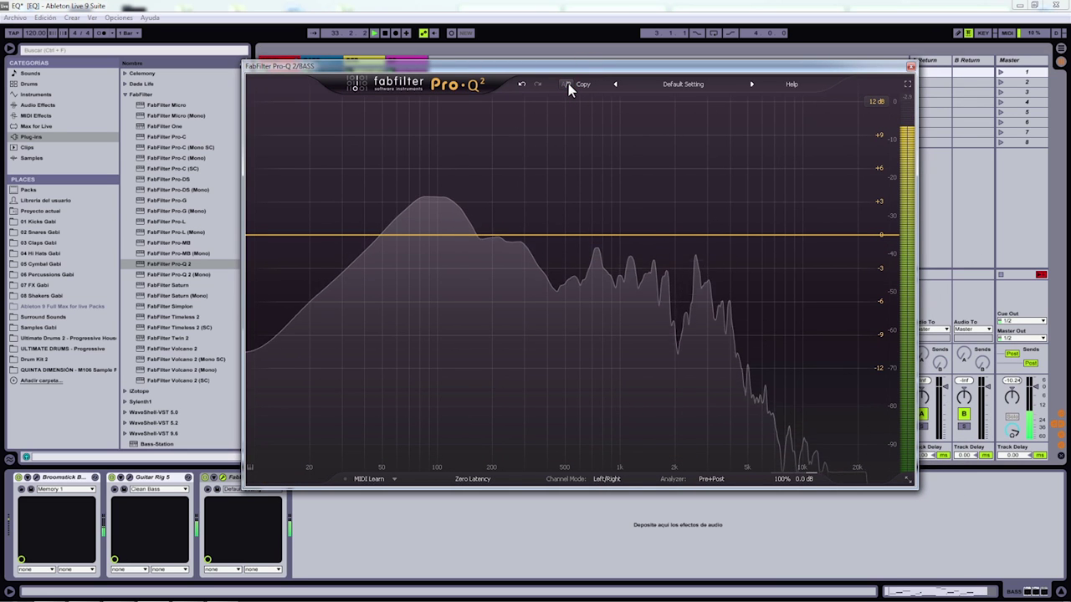
pyautogui.click(566, 83)
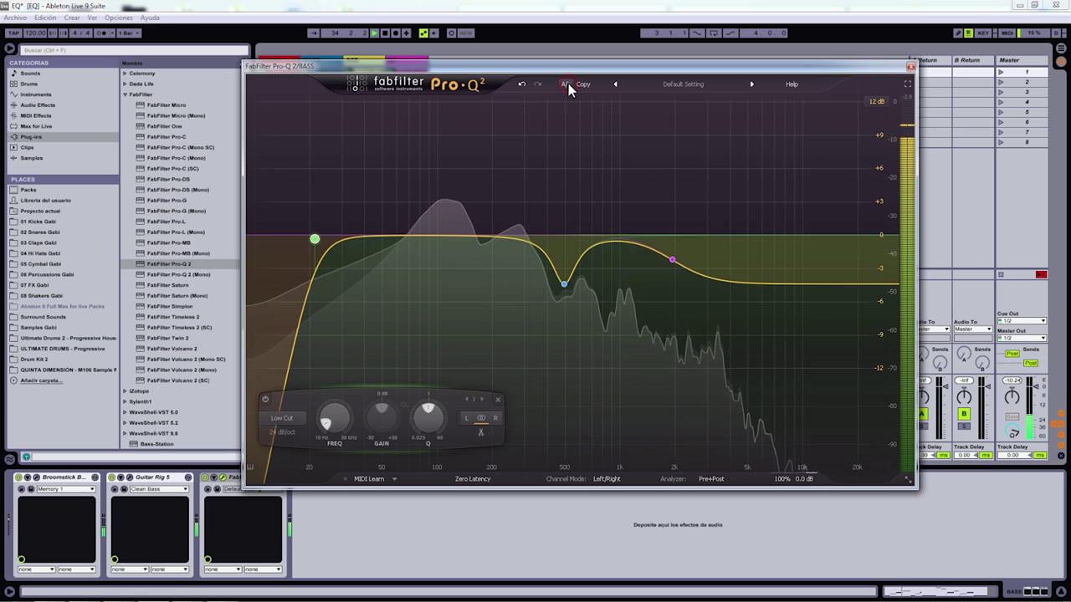
pyautogui.click(567, 83)
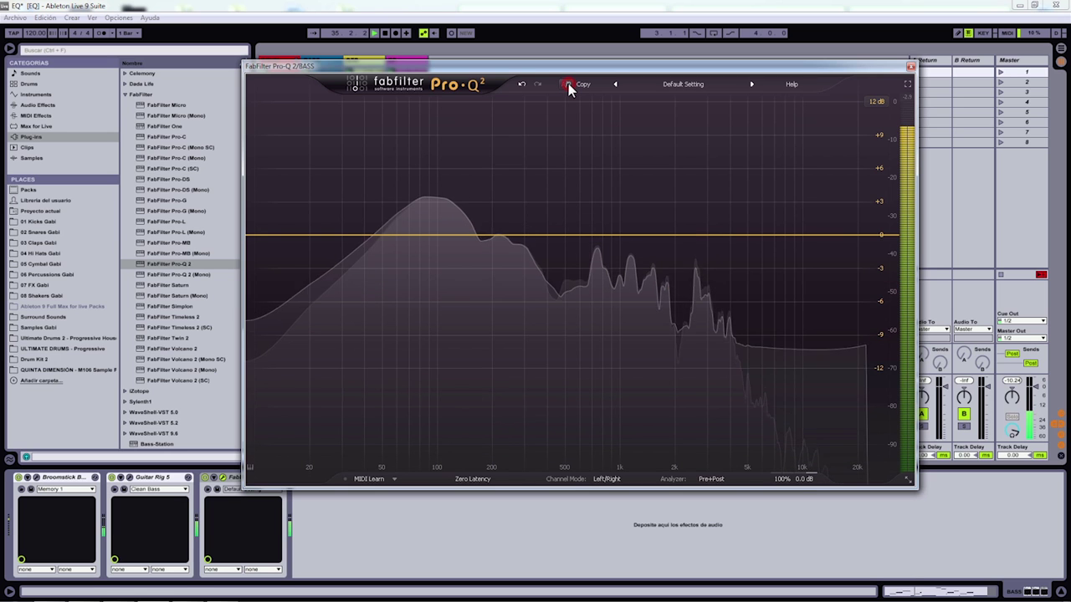
pyautogui.click(567, 83)
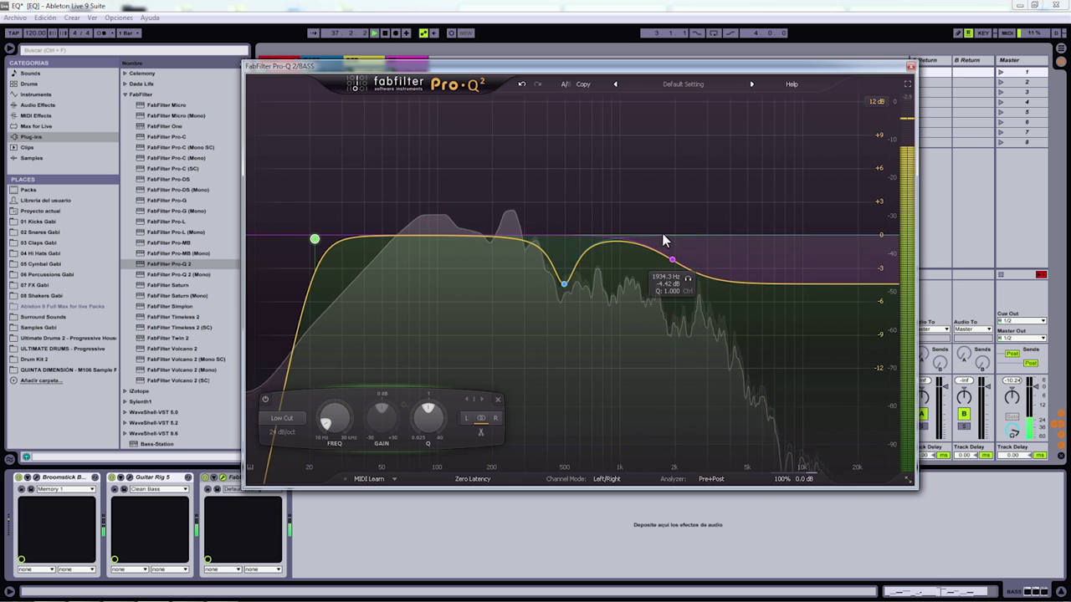
pyautogui.moveTo(715, 72)
pyautogui.mouseDown()
pyautogui.moveTo(708, 165)
pyautogui.moveTo(717, 90)
pyautogui.mouseUp()
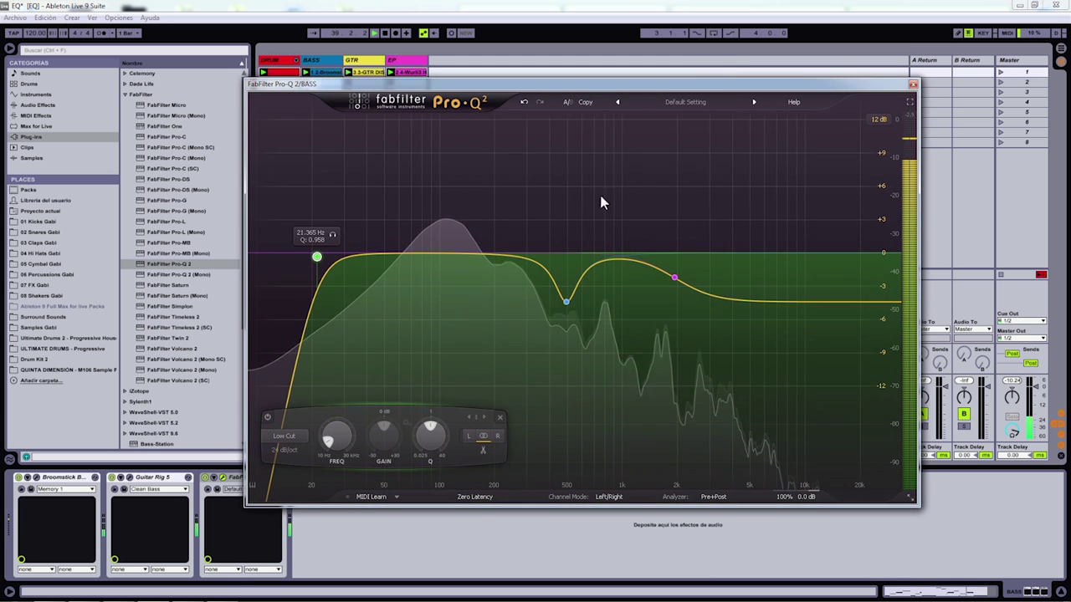
pyautogui.click(387, 32)
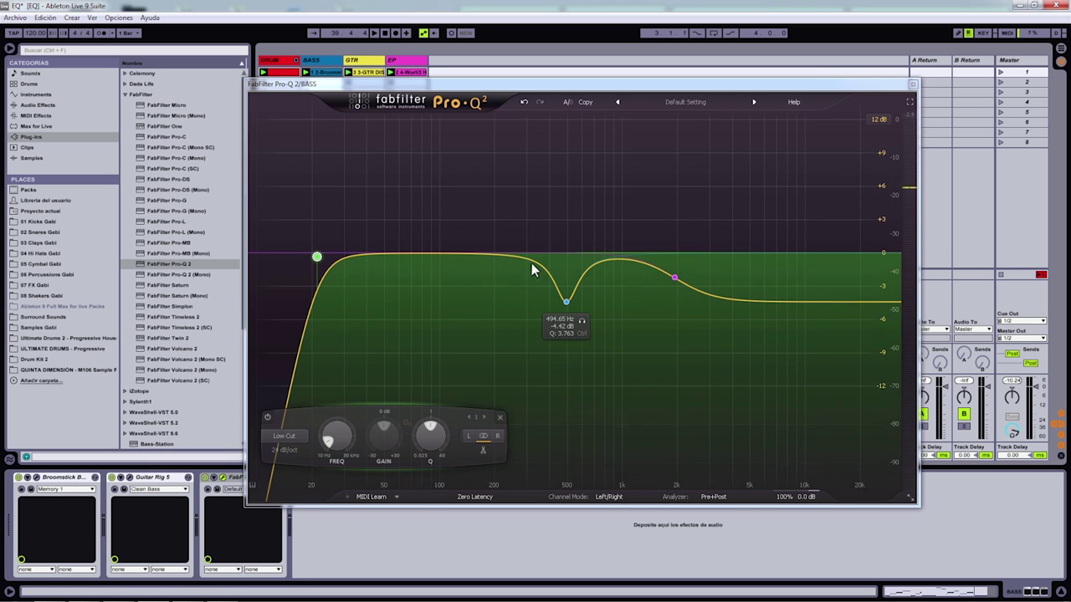
# Step: Deepen the bass bell cut slightly, set the high shelf to about -4.3 dB at 1948 Hz during playback, and close the equalizer
pyautogui.click(567, 306)
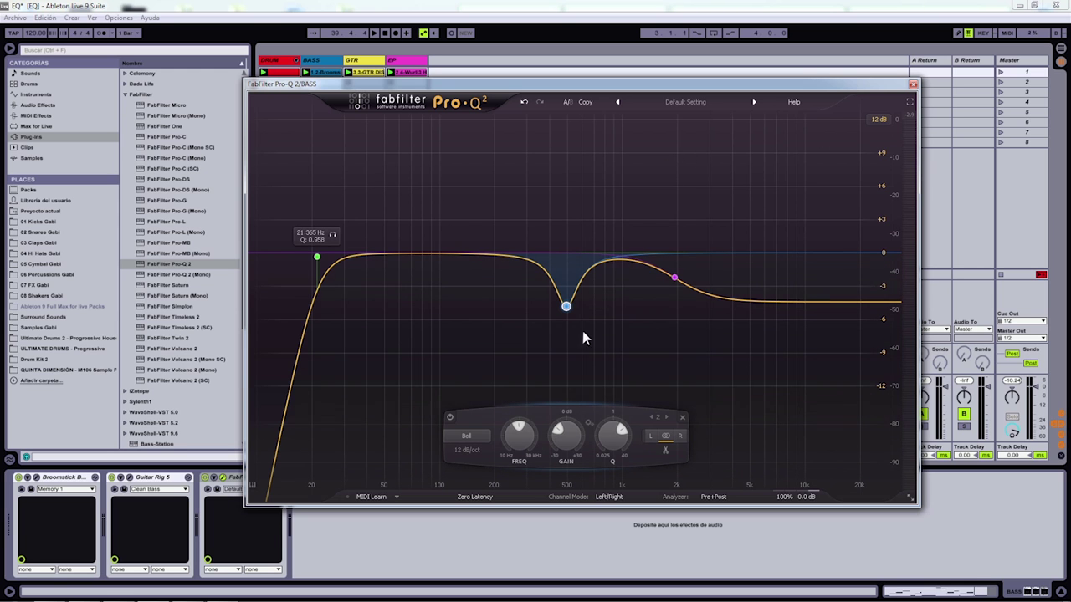
pyautogui.click(374, 33)
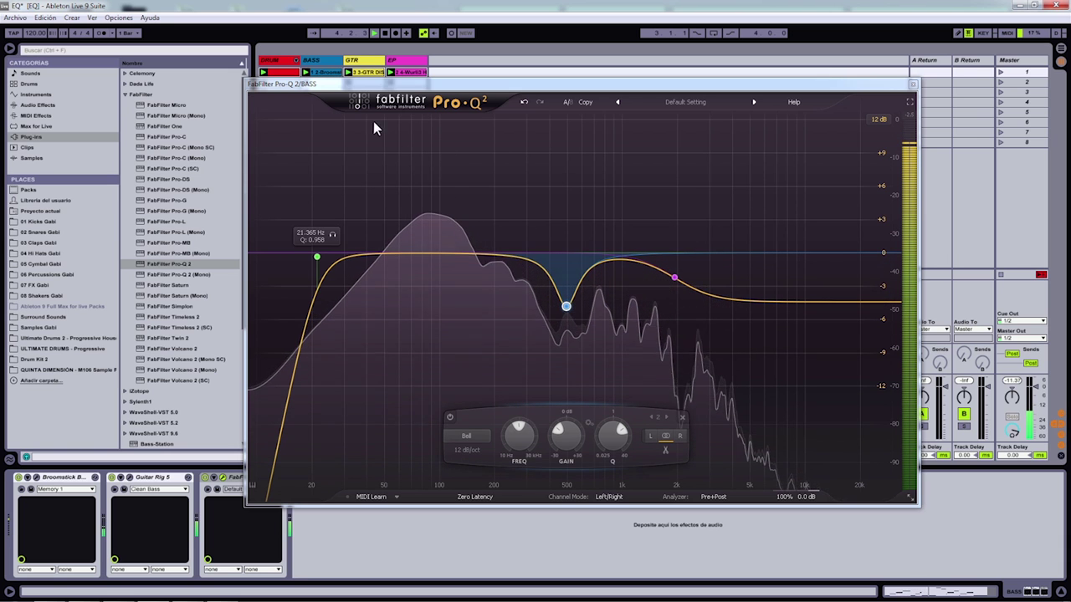
pyautogui.click(676, 278)
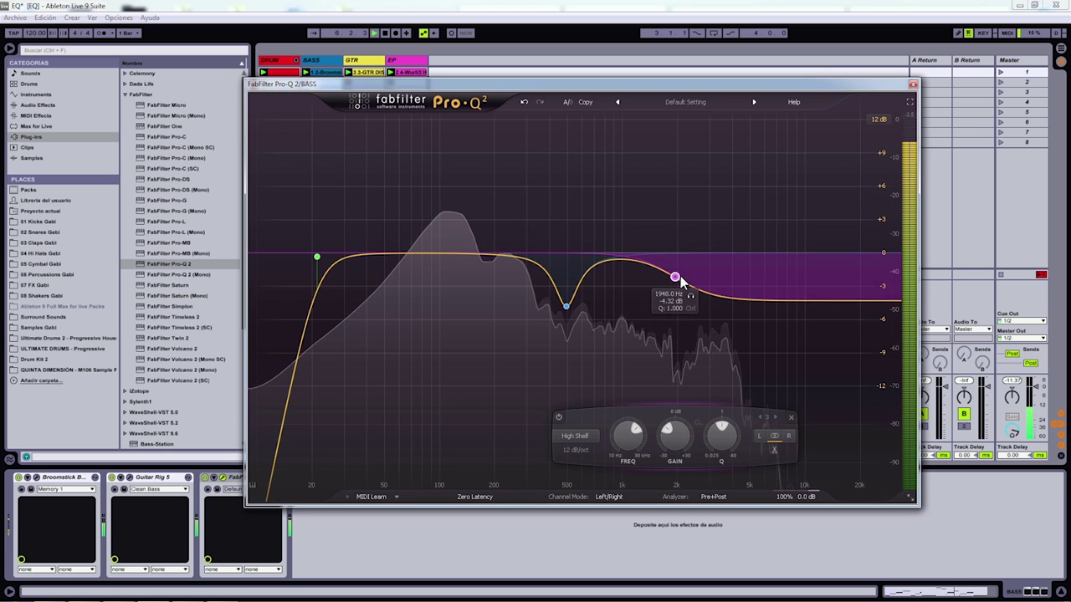
pyautogui.click(384, 32)
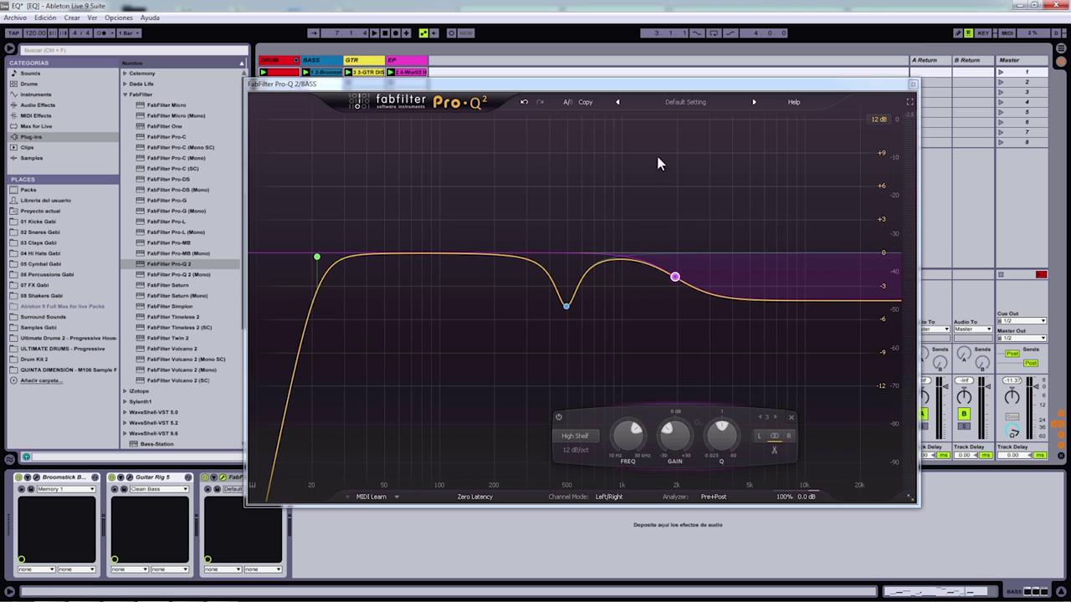
pyautogui.click(914, 84)
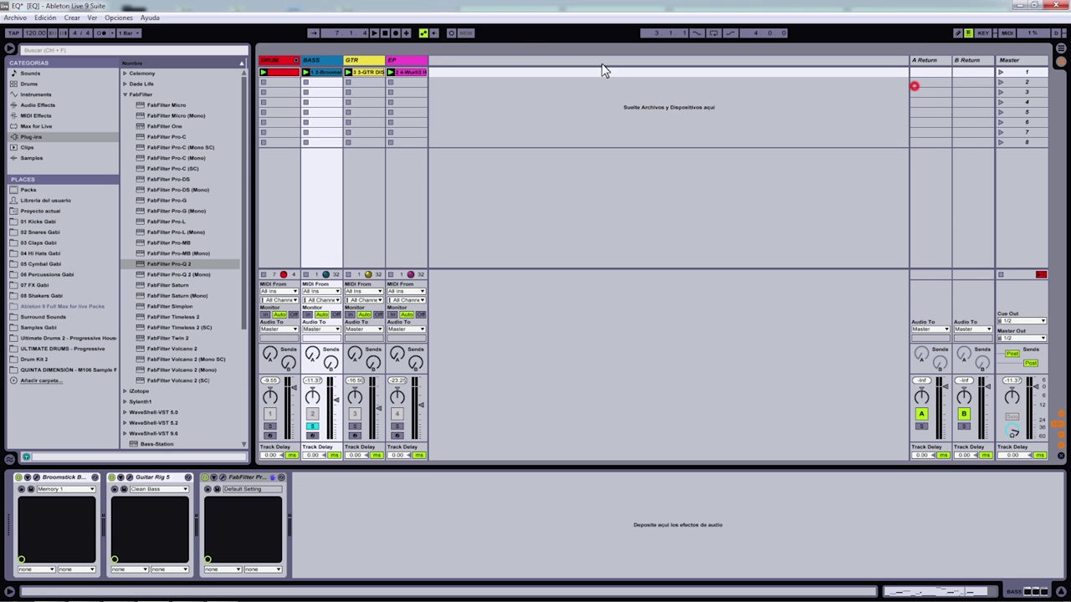
# Step: Solo the GTR track, add FabFilter Pro-Q 2 at the end of its device chain and play it to view the spectrum
pyautogui.click(360, 60)
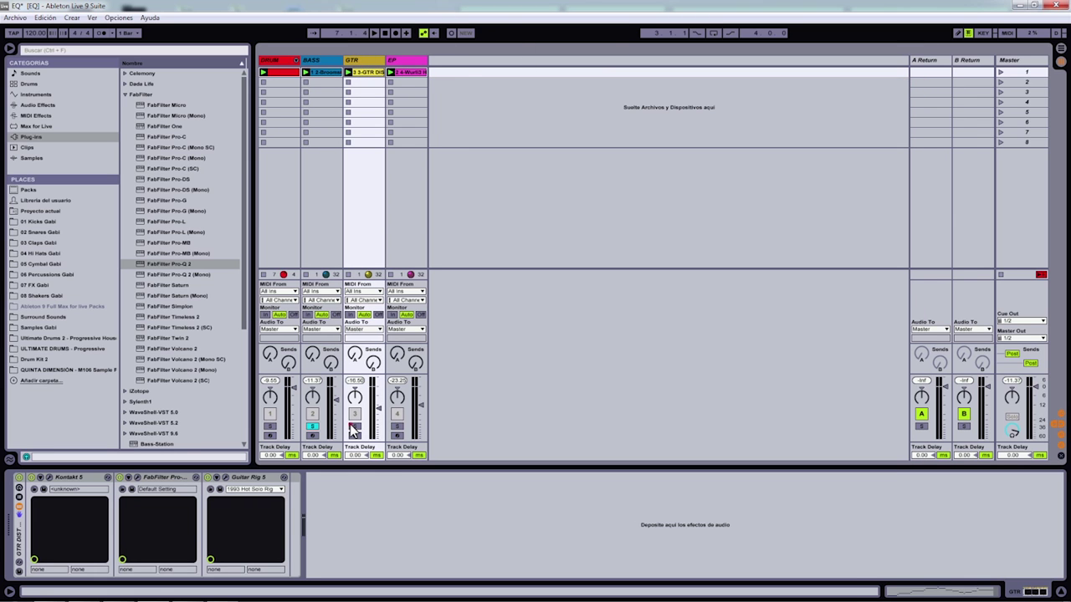
pyautogui.click(366, 171)
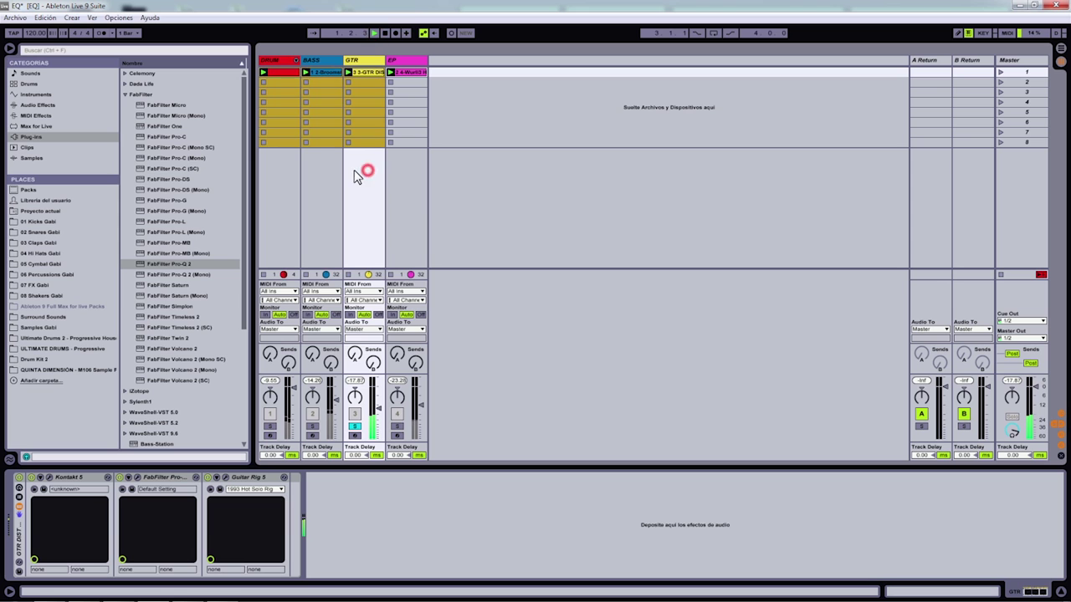
pyautogui.click(364, 60)
pyautogui.moveTo(158, 258); pyautogui.dragTo(359, 507)
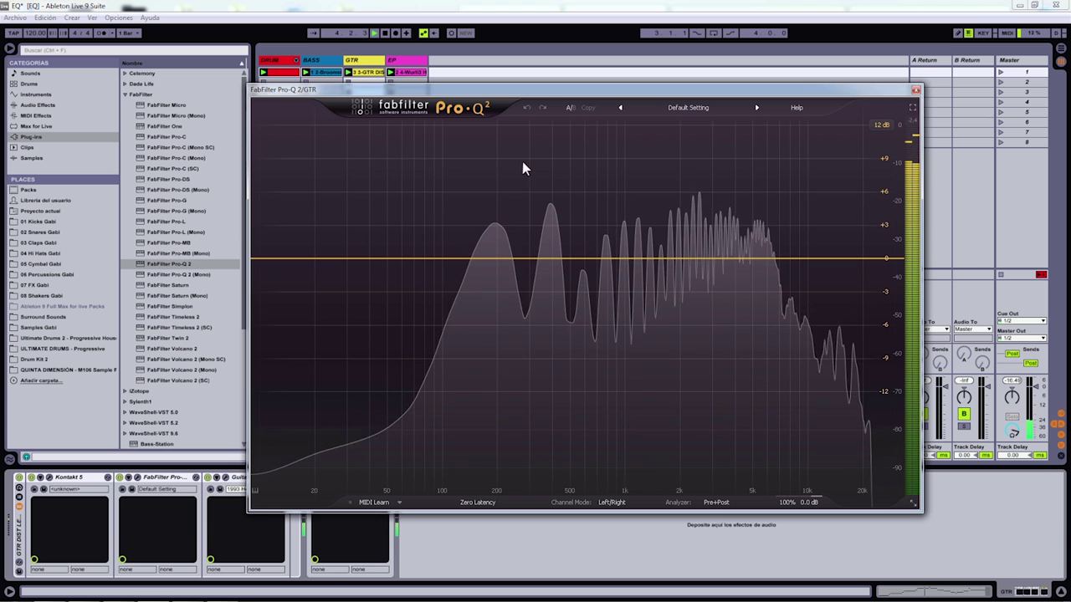
pyautogui.click(384, 33)
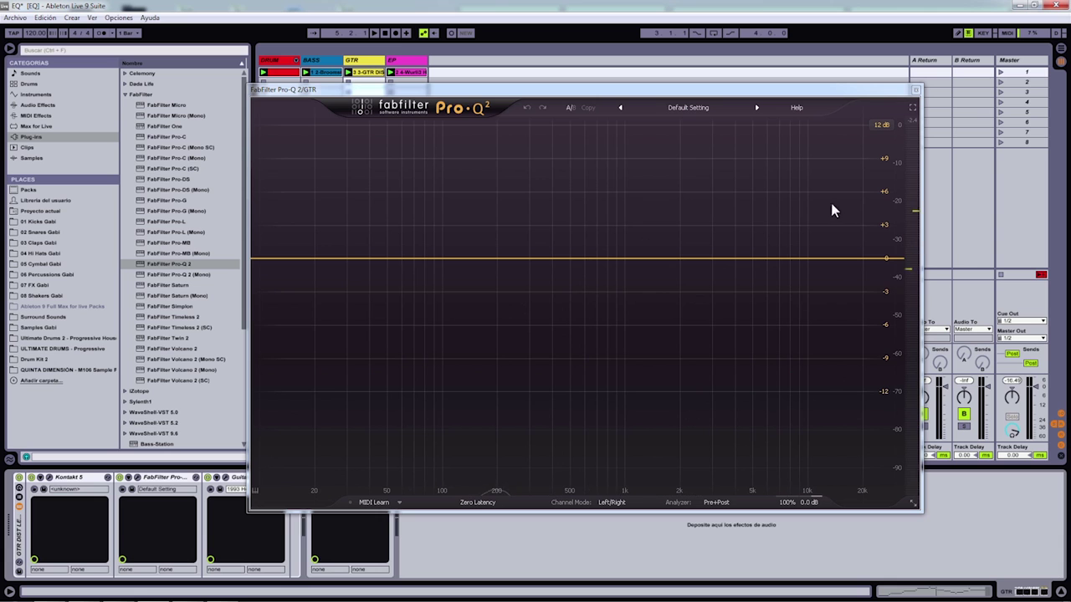
pyautogui.click(376, 32)
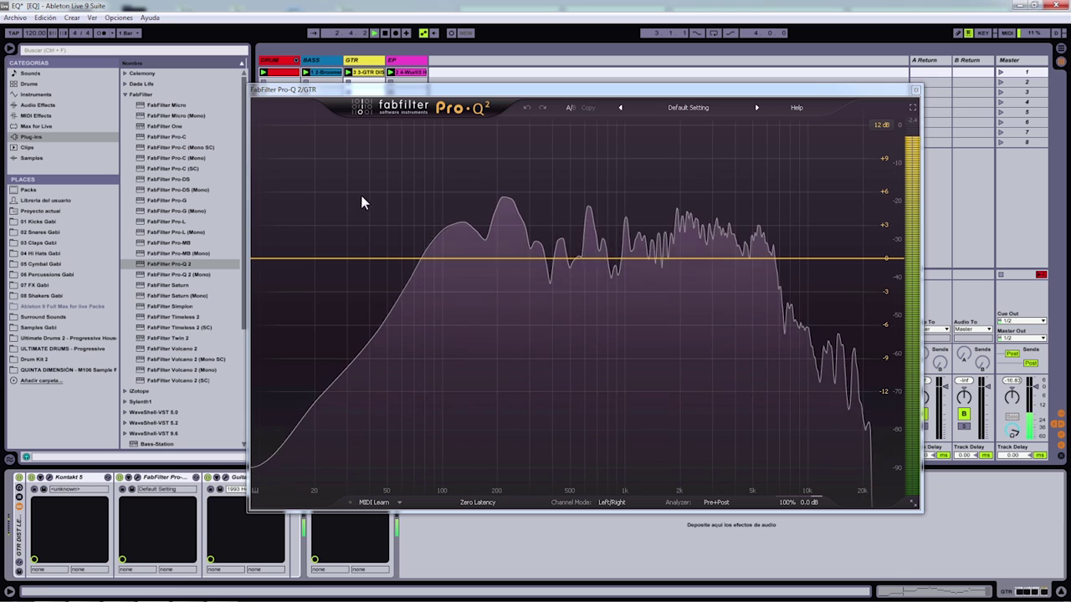
# Step: Add a Low Cut band to the guitar equalizer and place it at about 134 Hz
pyautogui.doubleClick(429, 259)
pyautogui.rightClick(429, 258)
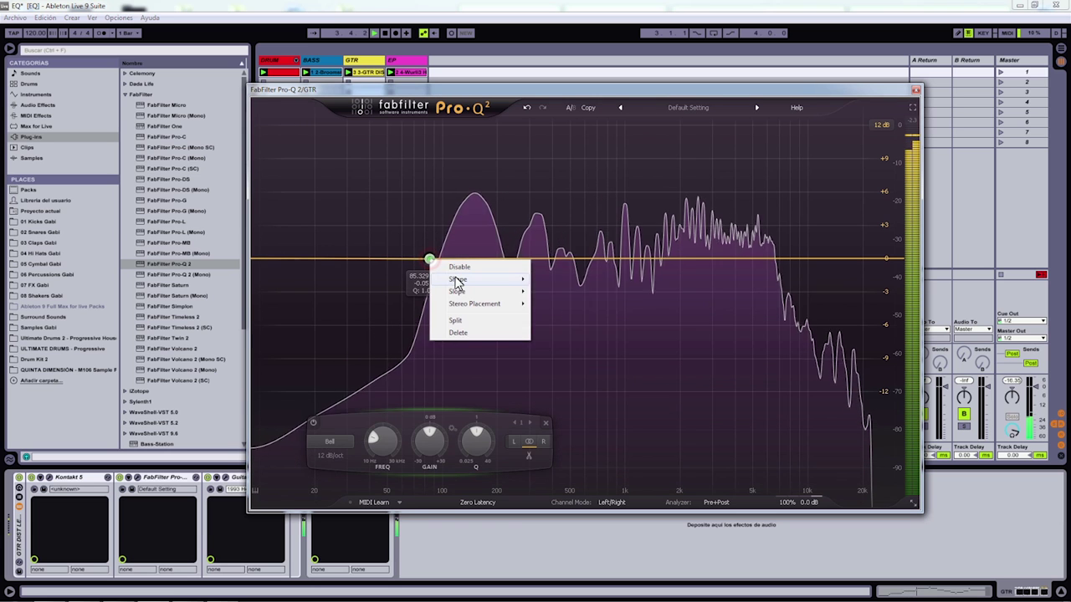
pyautogui.moveTo(457, 280)
pyautogui.click(552, 304)
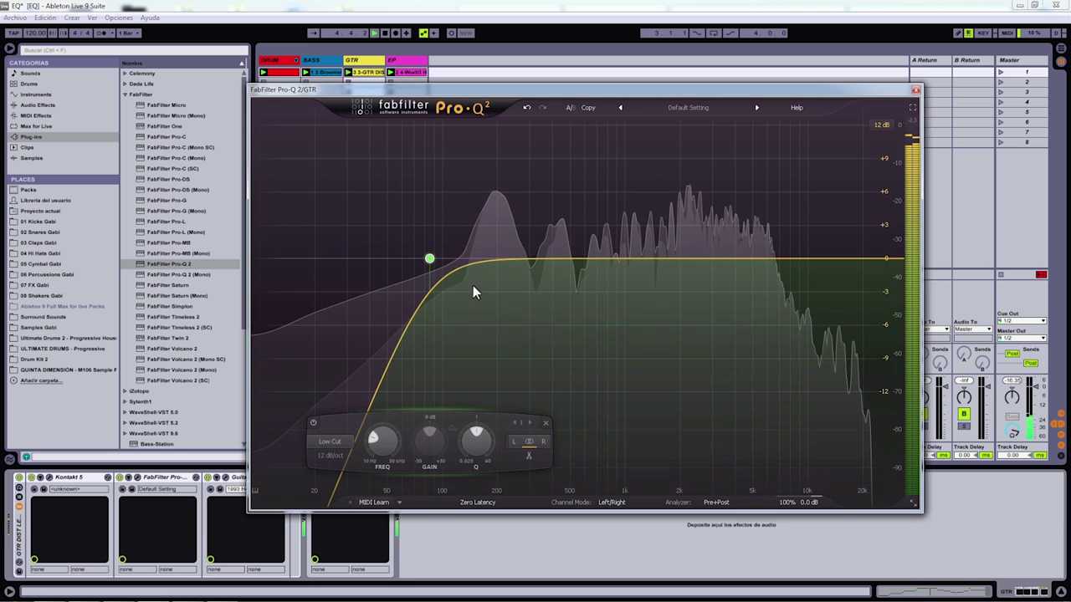
pyautogui.moveTo(429, 259); pyautogui.dragTo(468, 262)
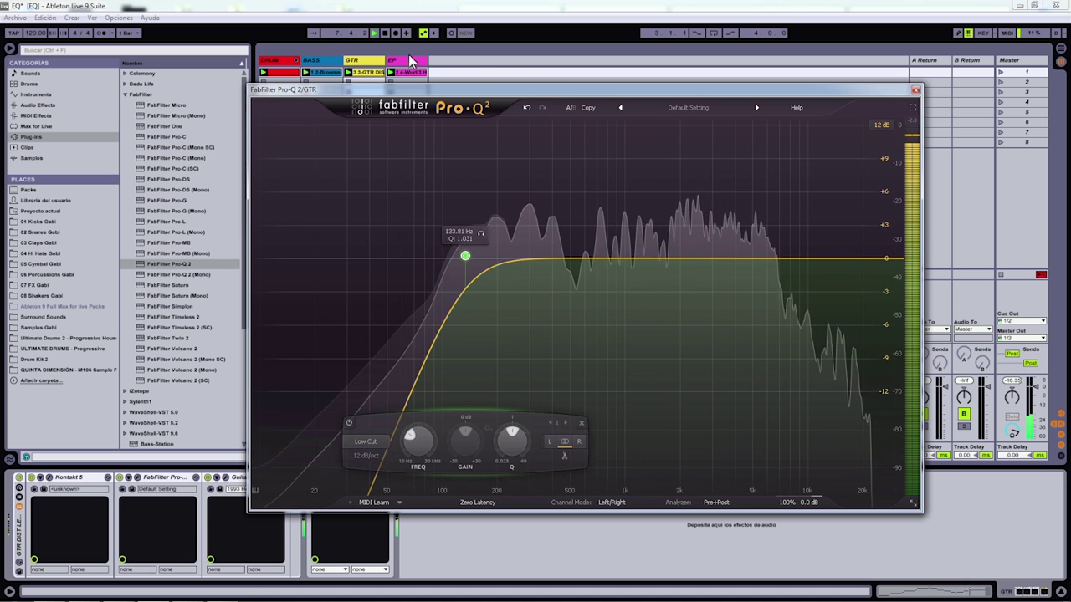
# Step: Compare the guitar with and without the low cut by alternating the A and B states, and listen to it again with the cut active
pyautogui.click(568, 108)
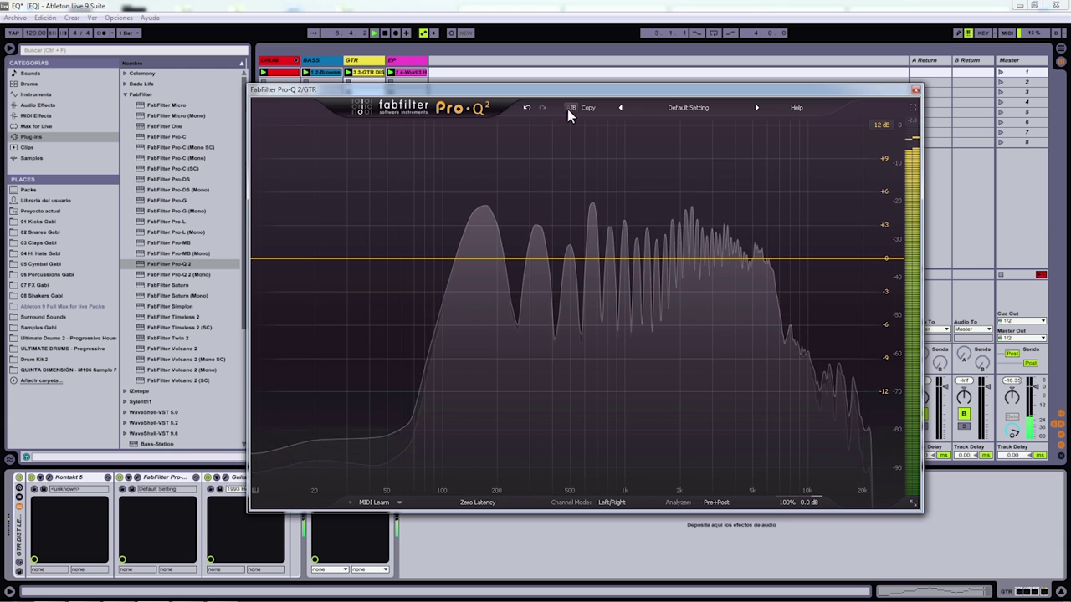
pyautogui.click(568, 108)
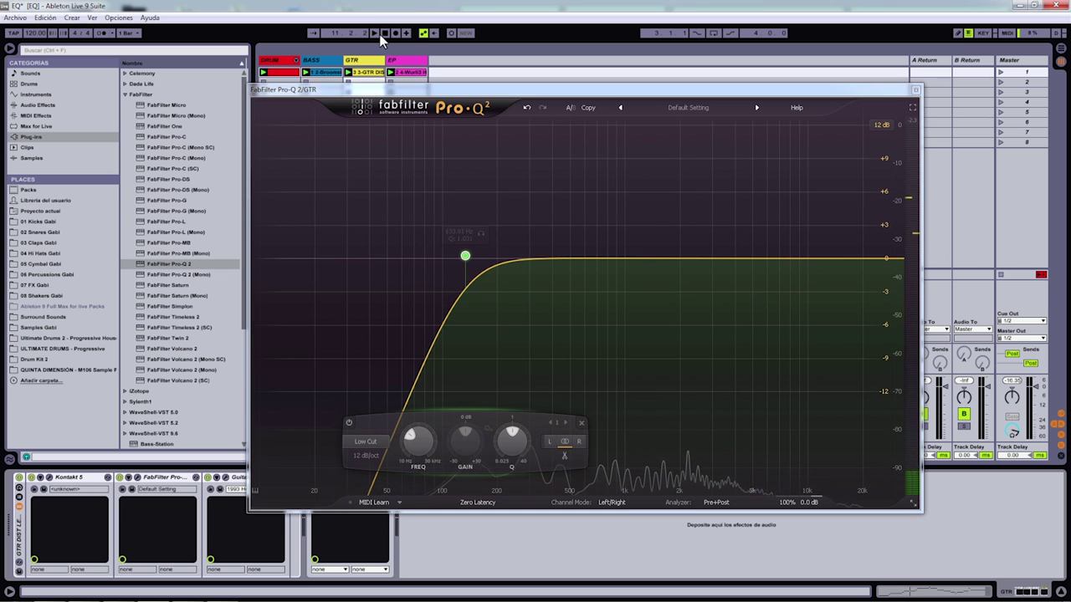
pyautogui.click(376, 33)
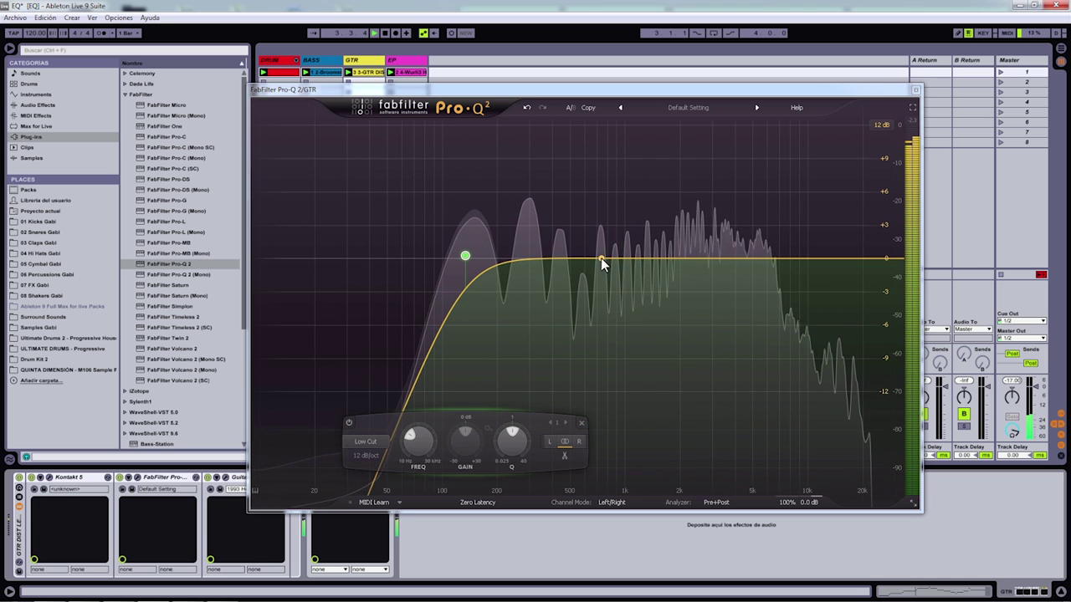
pyautogui.click(386, 34)
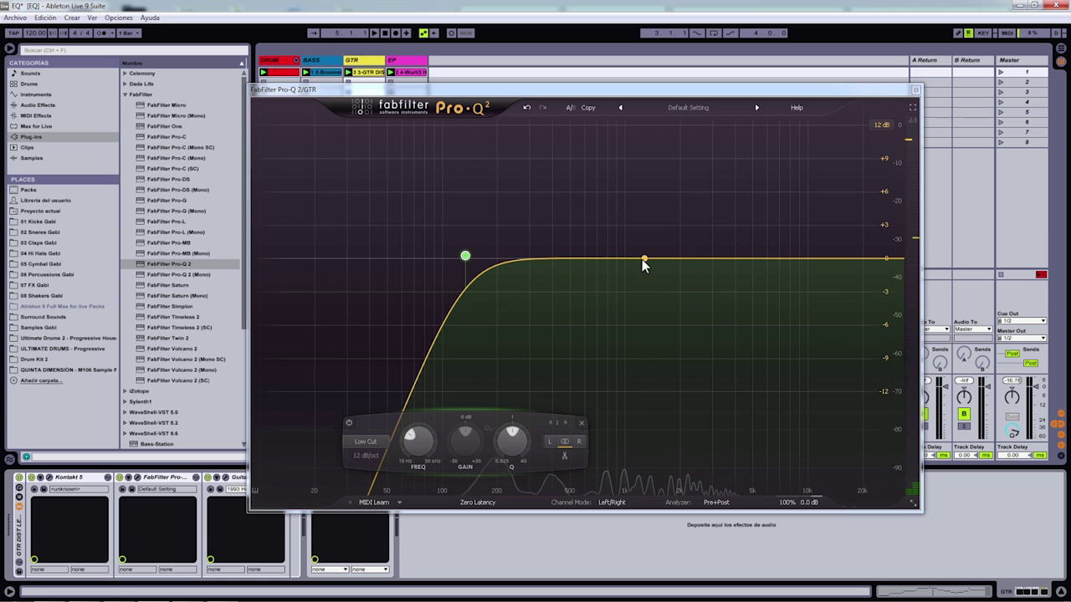
# Step: Add a narrow bell band with Q about 13 to the guitar equalizer and tune it to about 669 Hz by auditioning the band alone
pyautogui.click(374, 34)
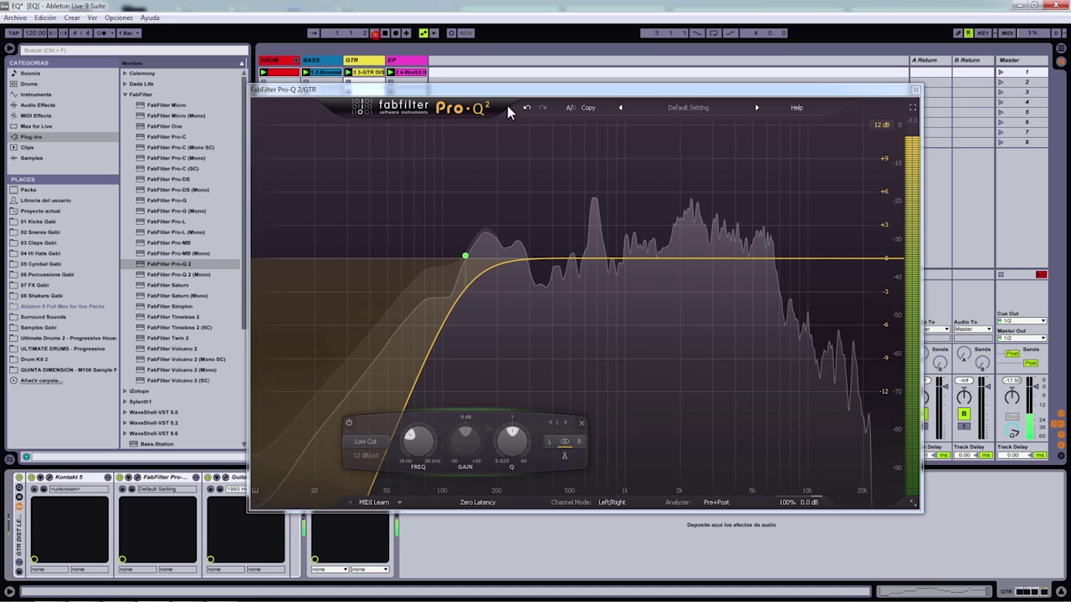
pyautogui.doubleClick(593, 256)
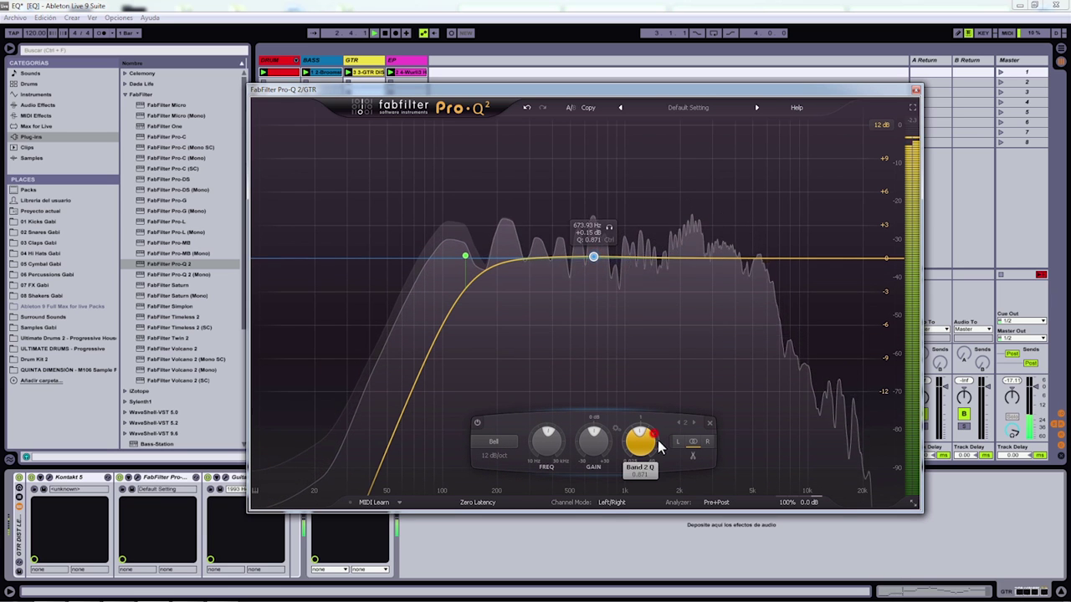
pyautogui.moveTo(658, 446); pyautogui.dragTo(647, 383)
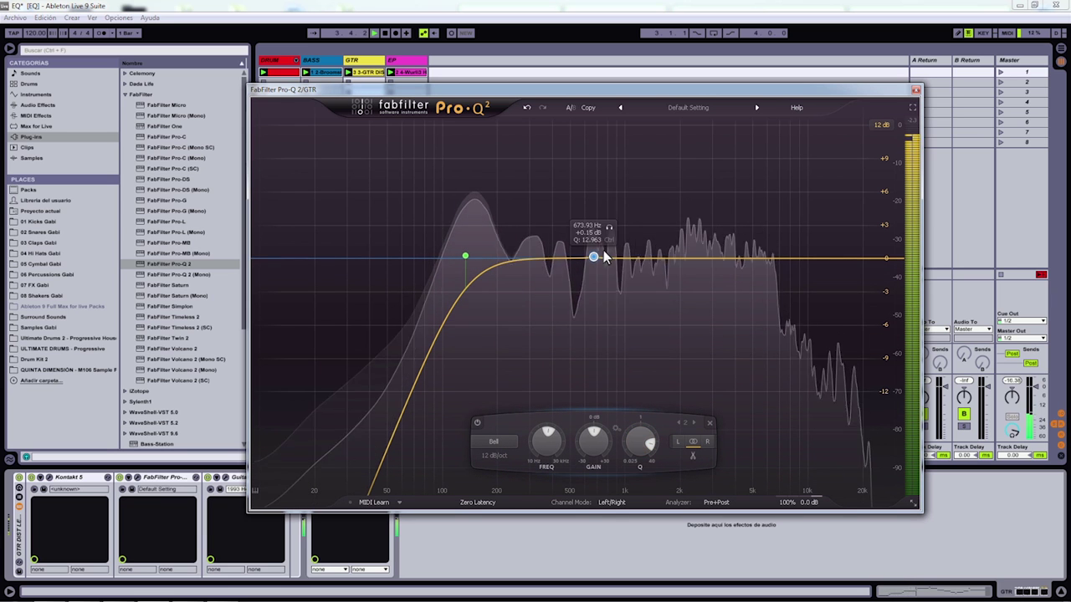
pyautogui.click(609, 226)
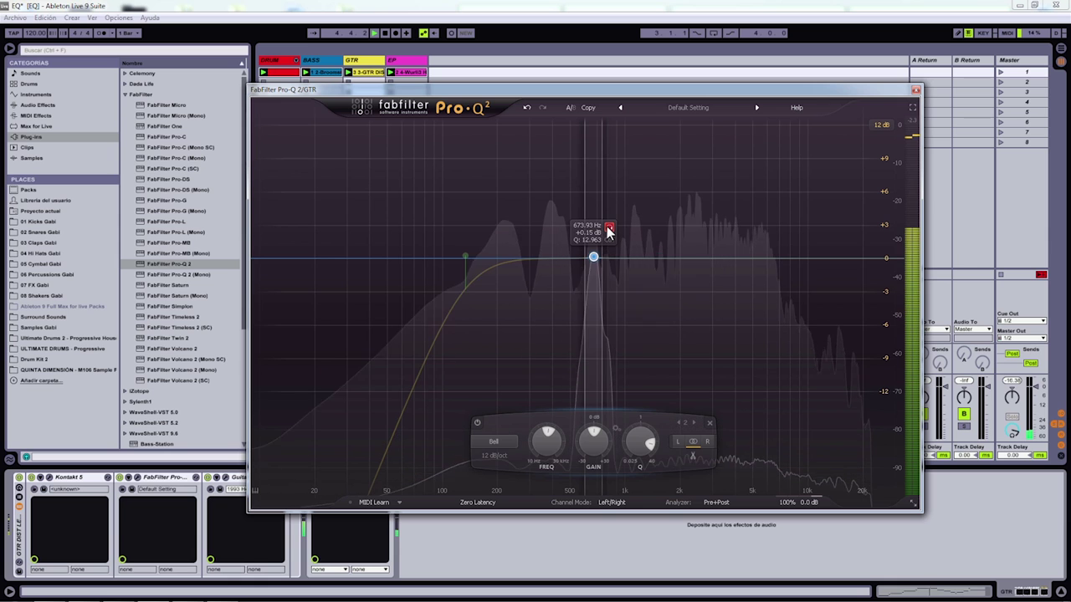
pyautogui.moveTo(609, 231); pyautogui.dragTo(608, 232)
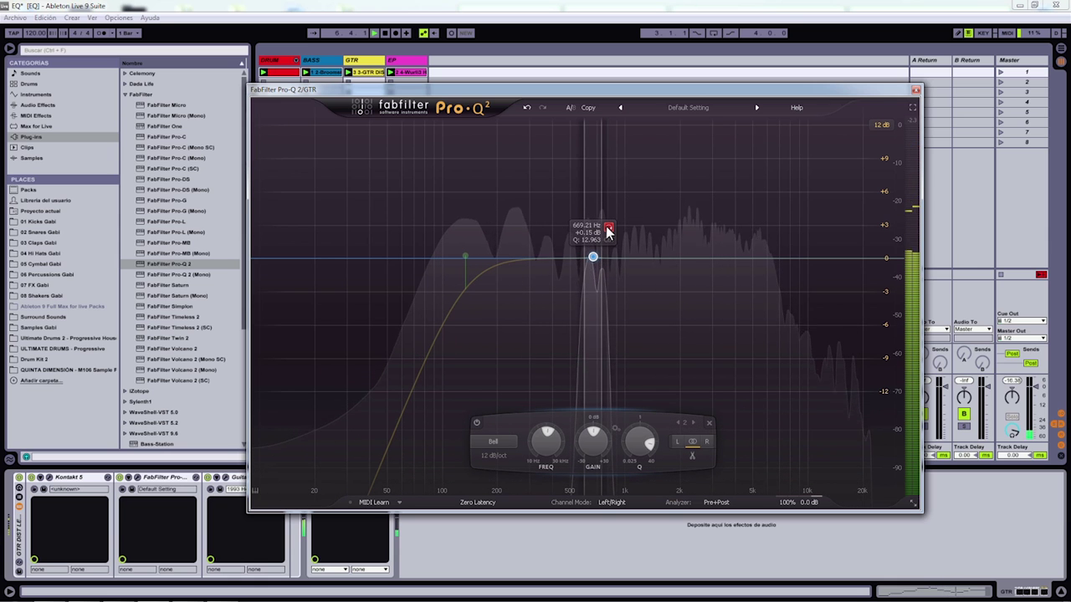
pyautogui.moveTo(608, 231); pyautogui.dragTo(608, 232)
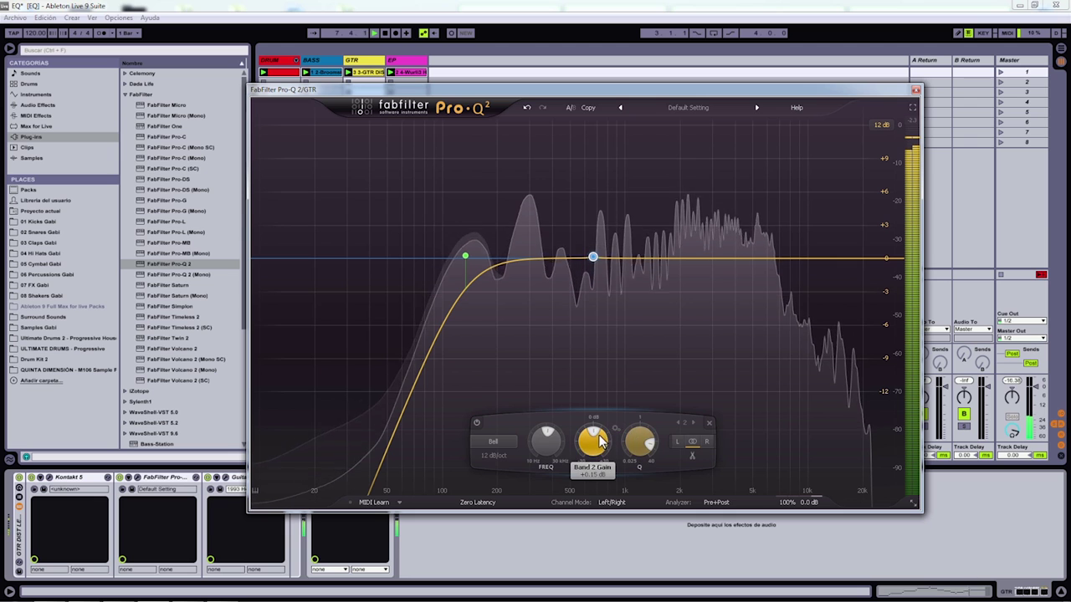
# Step: Audition the 669 Hz band by boosting its gain to about +21 dB, bring it back near 0 dB and stop playback
pyautogui.scroll(10, 598, 442)
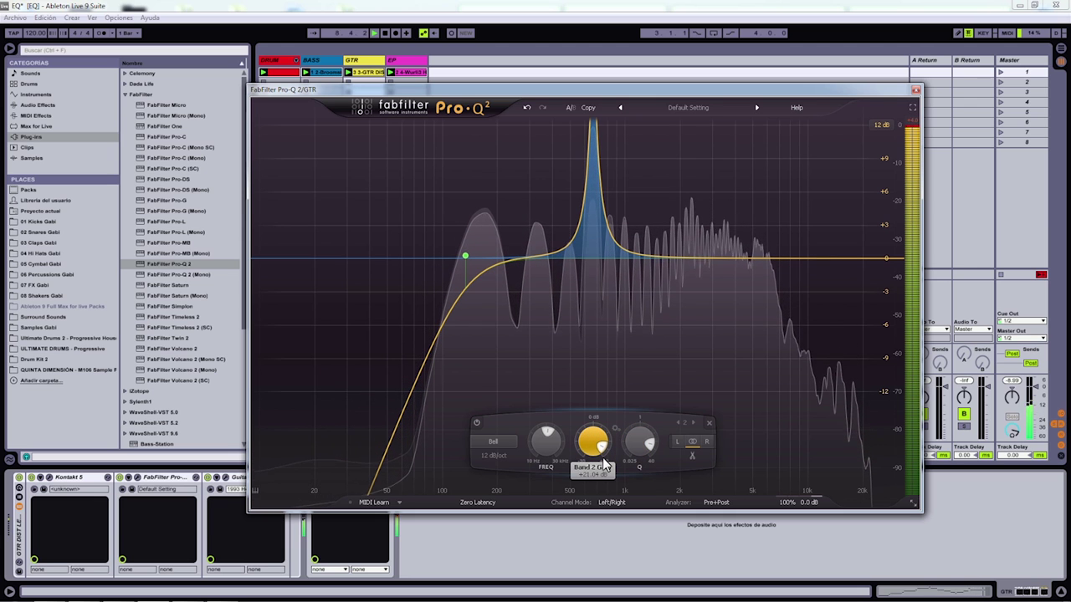
pyautogui.scroll(-2, 606, 465)
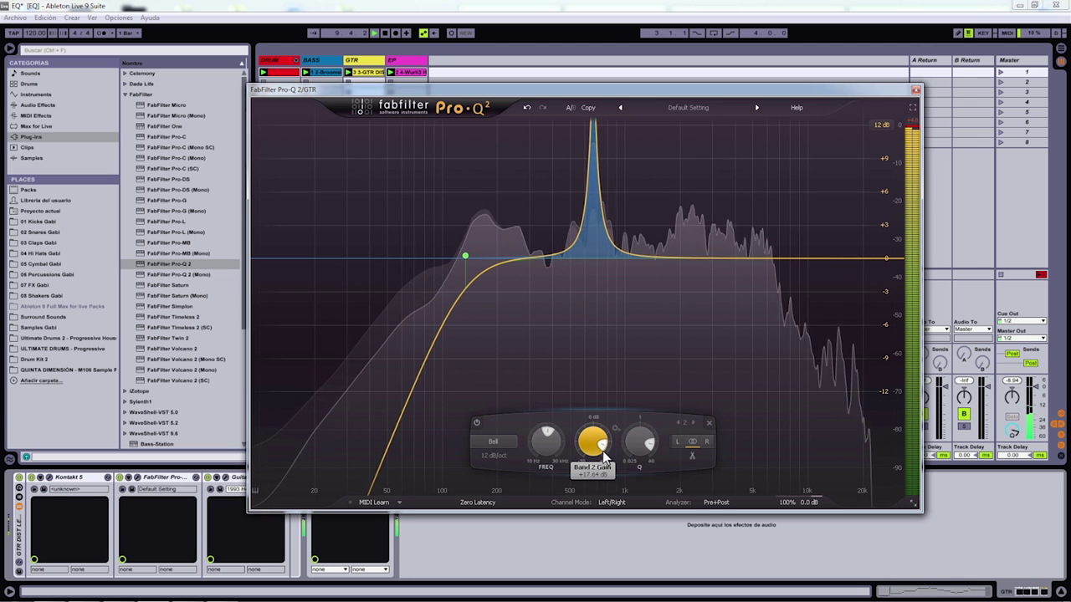
pyautogui.scroll(-5, 606, 452)
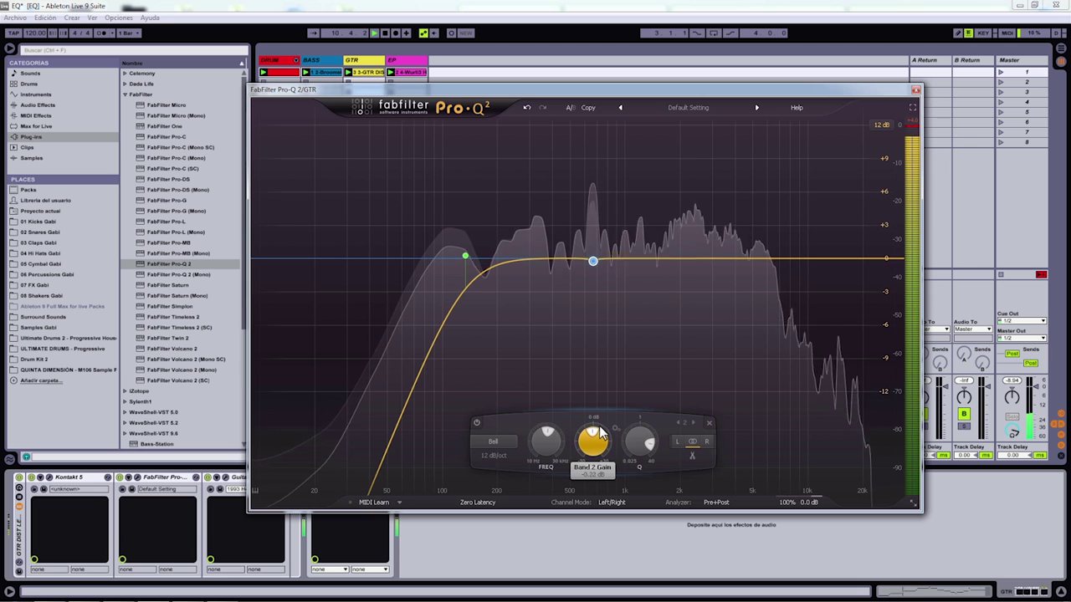
pyautogui.click(384, 34)
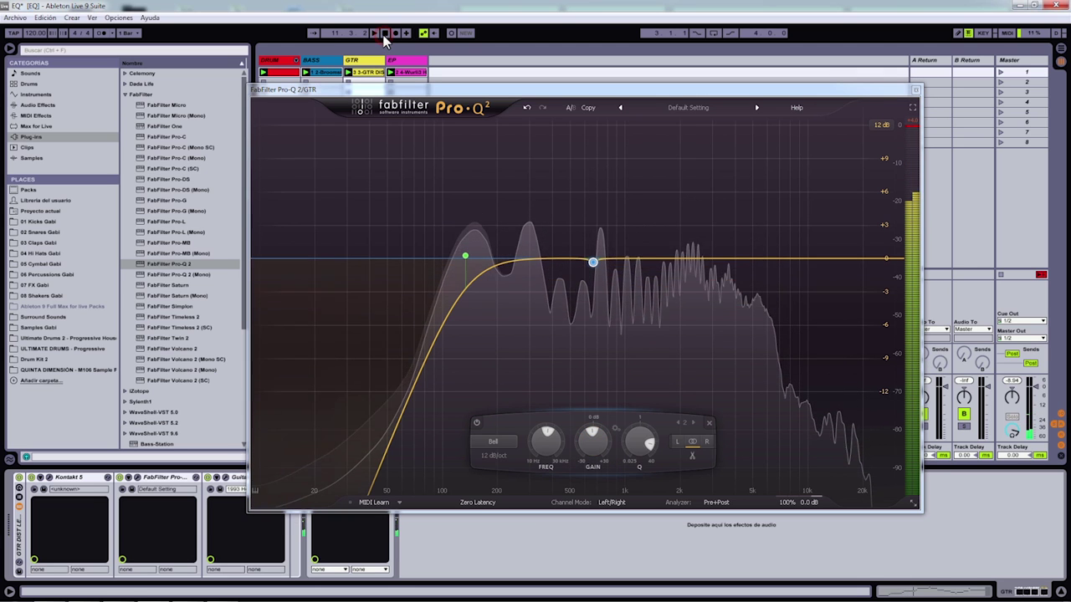
# Step: Set the 669 Hz bell band to about -4.5 dB with Q about 27 while the guitar plays
pyautogui.moveTo(611, 311)
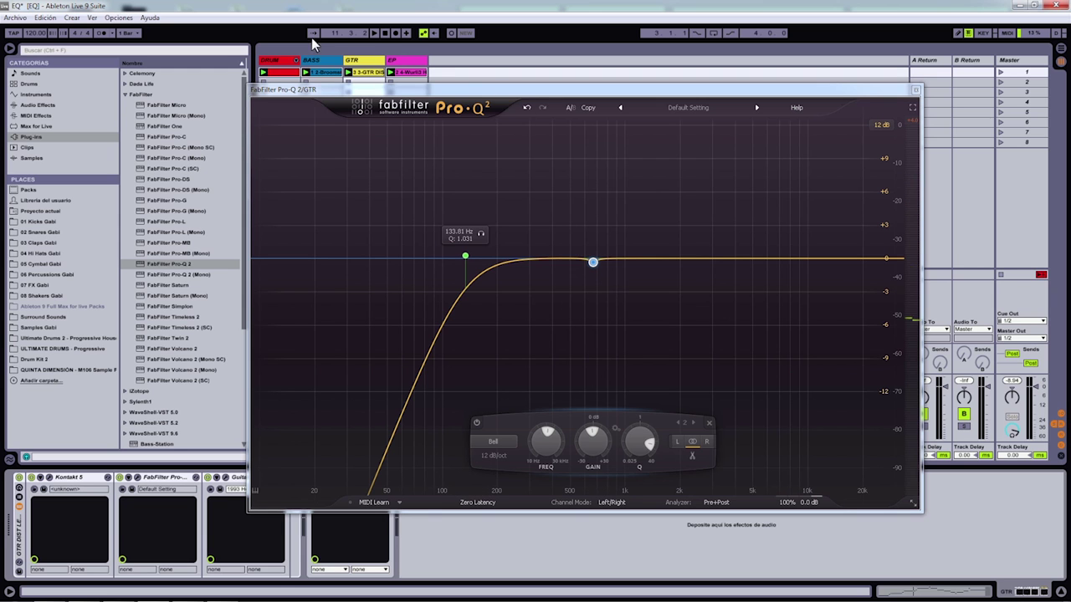
pyautogui.click(374, 33)
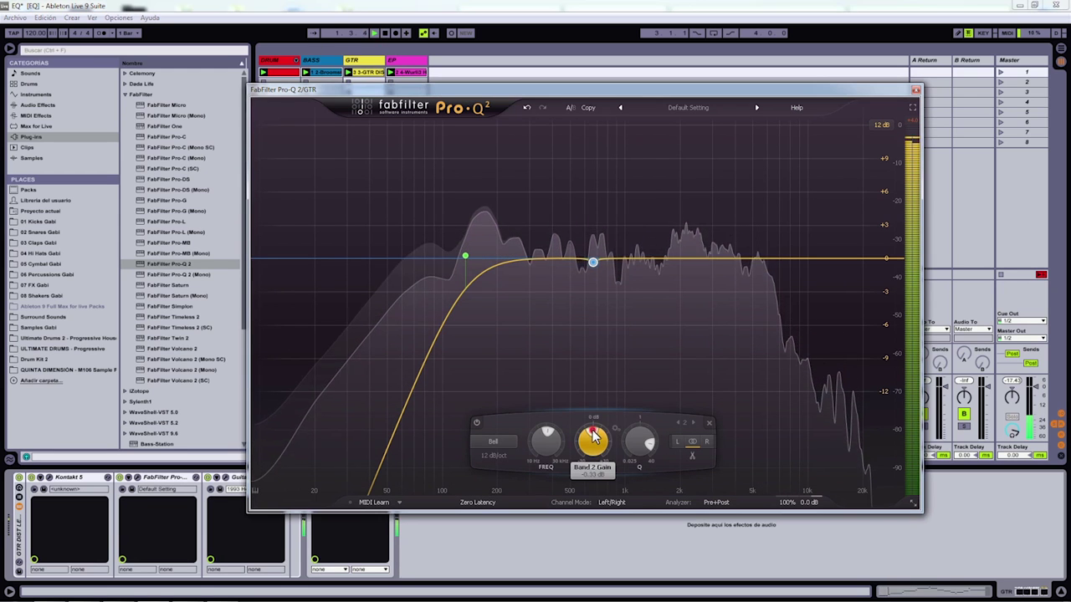
pyautogui.moveTo(591, 437); pyautogui.dragTo(643, 435)
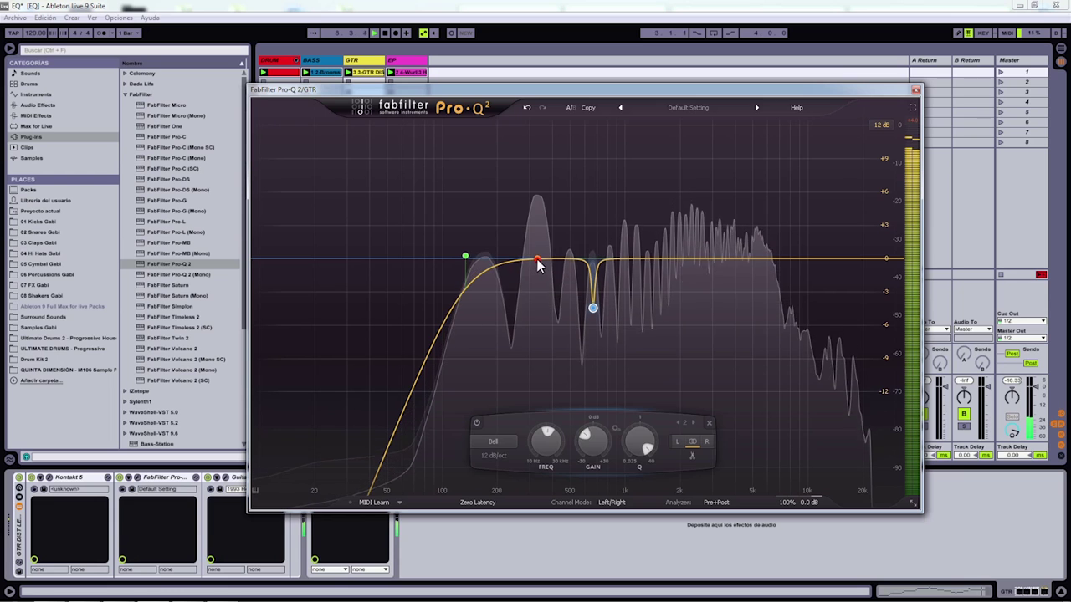
# Step: Add a second bell band between the low cut and the 669 Hz cut, narrow its Q and set its gain to about -4 dB
pyautogui.click(538, 260)
pyautogui.moveTo(587, 435); pyautogui.dragTo(586, 414)
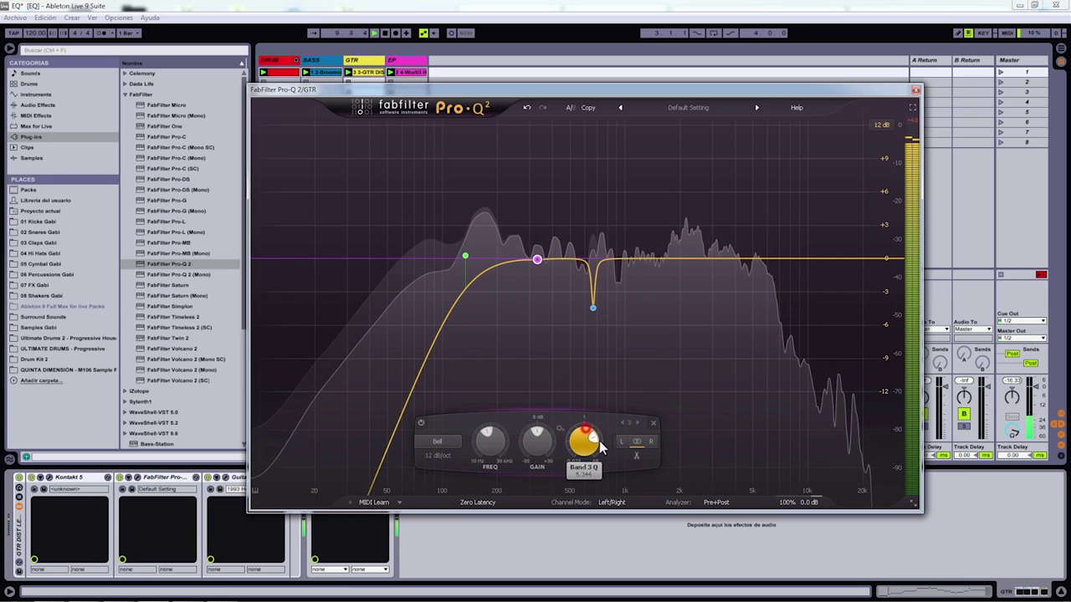
pyautogui.click(552, 278)
pyautogui.moveTo(552, 285); pyautogui.dragTo(560, 293)
pyautogui.moveTo(539, 456)
pyautogui.mouseDown()
pyautogui.moveTo(545, 446)
pyautogui.moveTo(545, 469)
pyautogui.mouseUp()
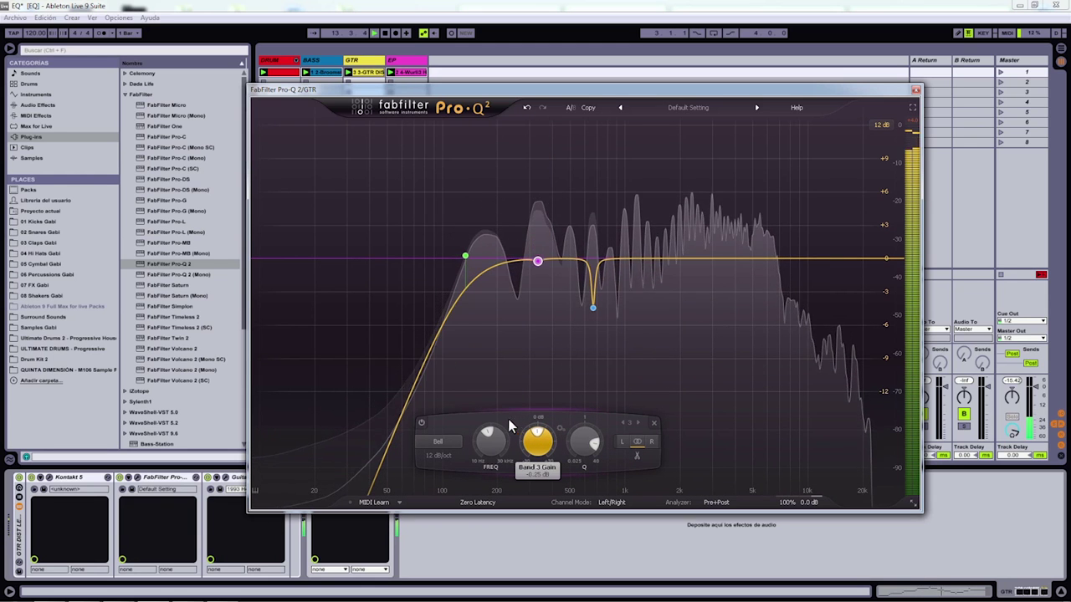
pyautogui.moveTo(510, 426); pyautogui.dragTo(489, 452)
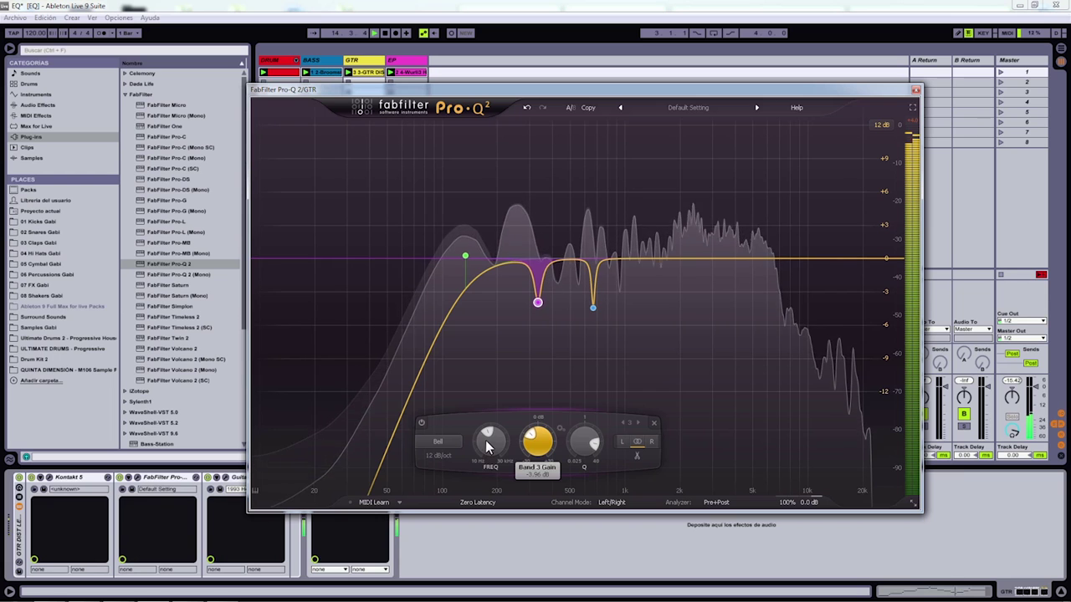
# Step: Add a bell band at about 1 kHz, audition it with a strong boost, and set it to a narrow cut of about -3.1 dB
pyautogui.moveTo(603, 262)
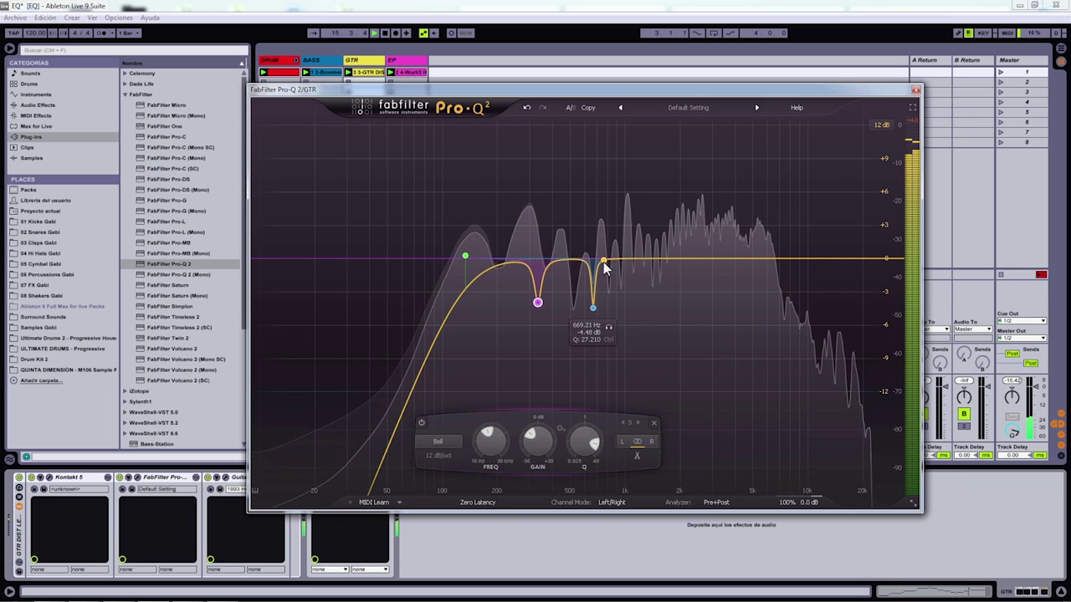
pyautogui.click(628, 260)
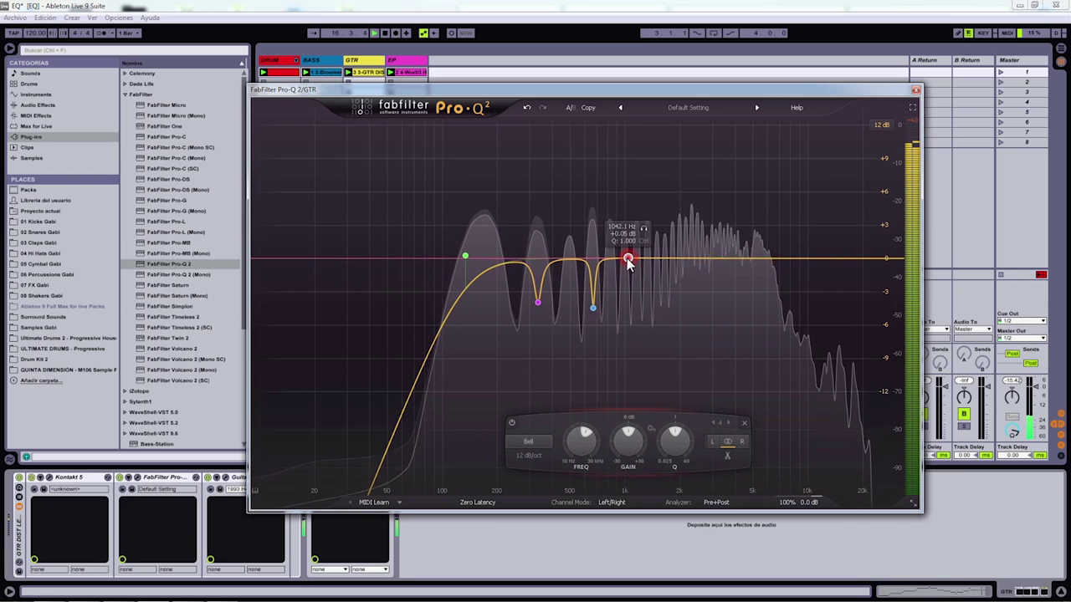
pyautogui.moveTo(675, 440); pyautogui.dragTo(681, 389)
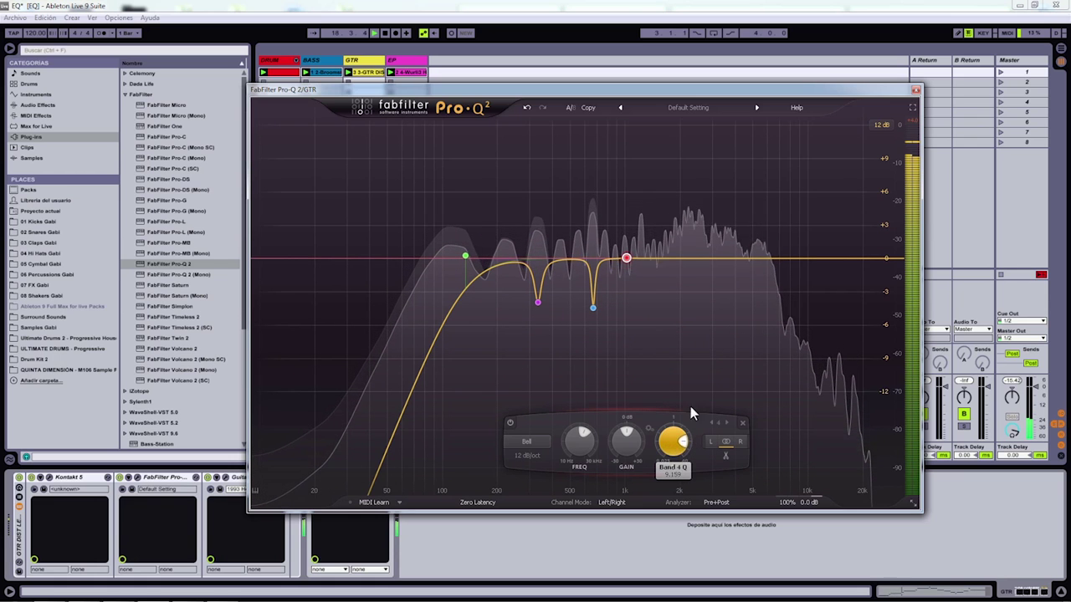
pyautogui.moveTo(644, 237); pyautogui.dragTo(642, 237)
pyautogui.scroll(10, 633, 452)
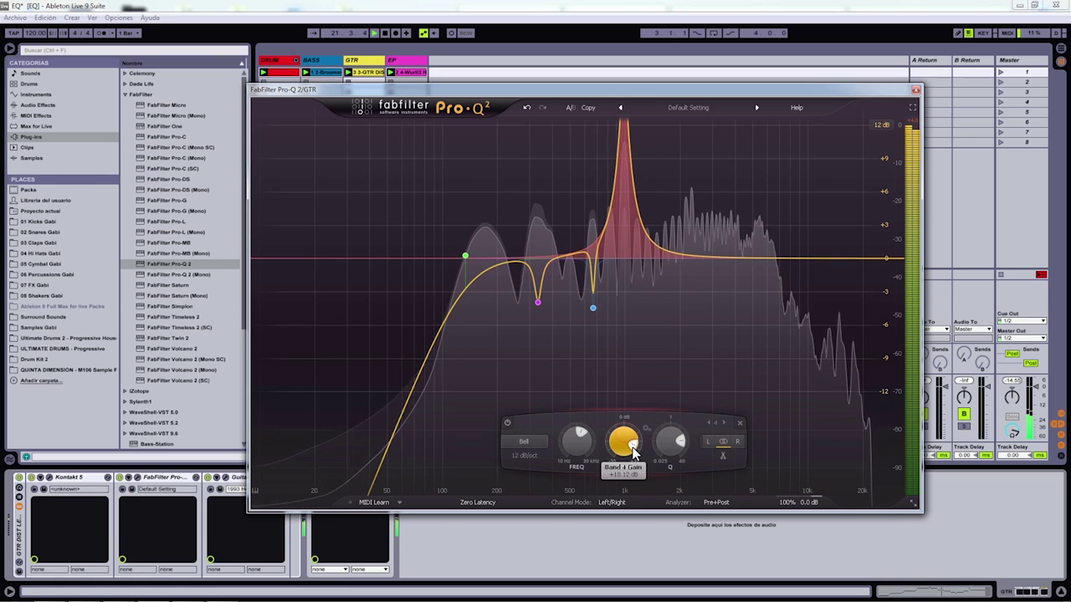
pyautogui.scroll(-10, 627, 447)
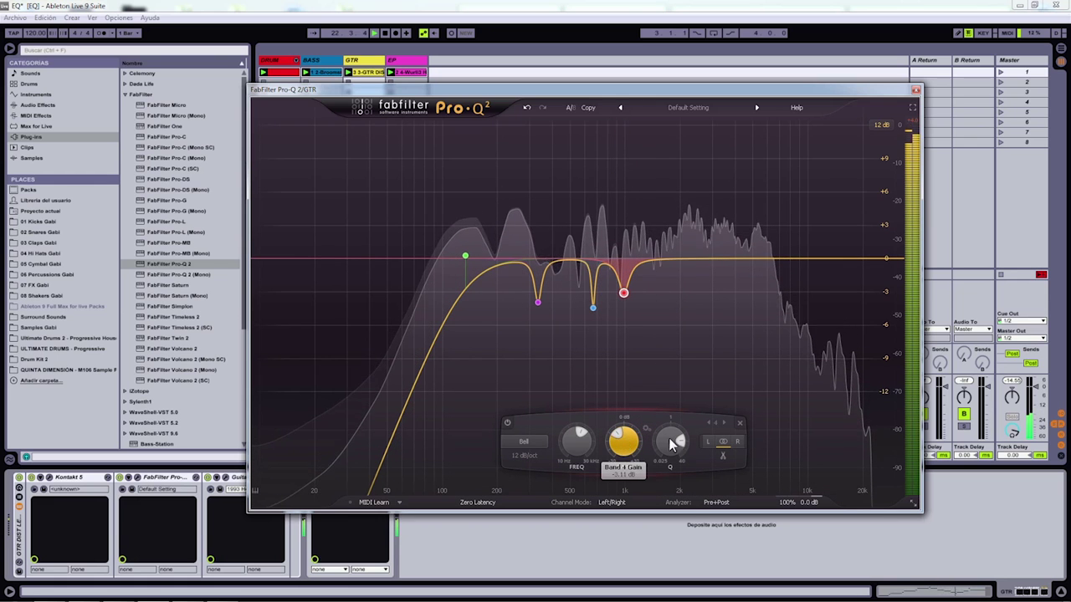
pyautogui.moveTo(665, 451)
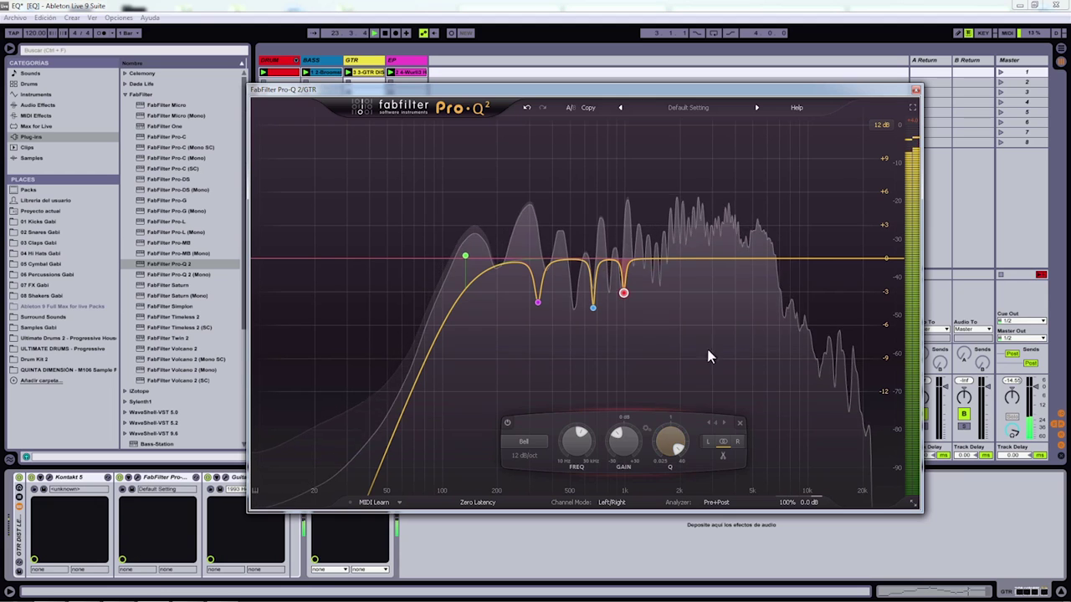
# Step: Compare the fully equalized guitar with the unprocessed sound by alternating the A and B states twice, and stop playback
pyautogui.click(572, 108)
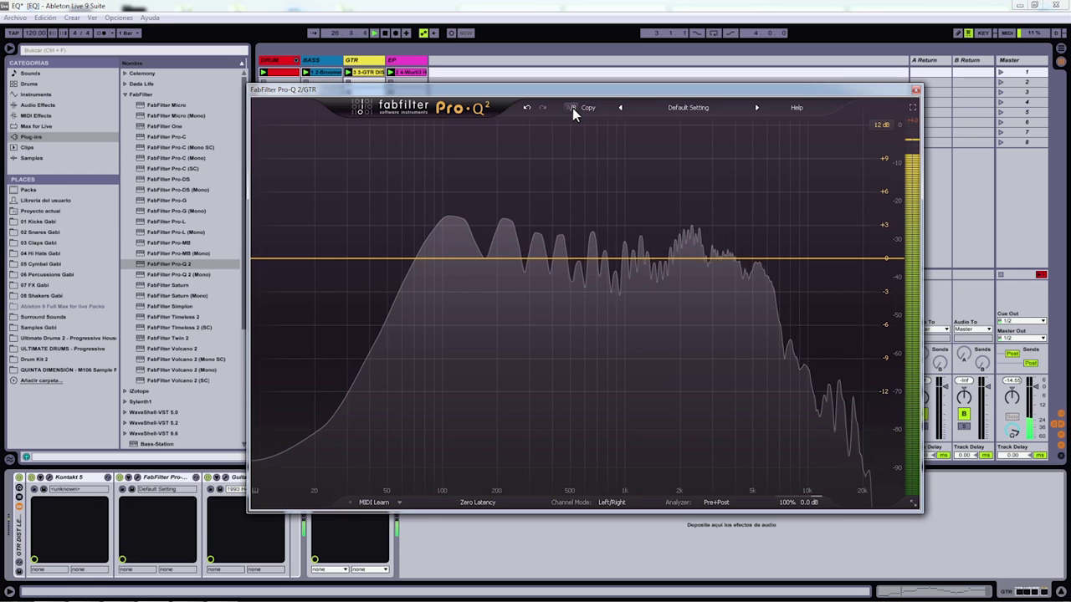
pyautogui.click(572, 108)
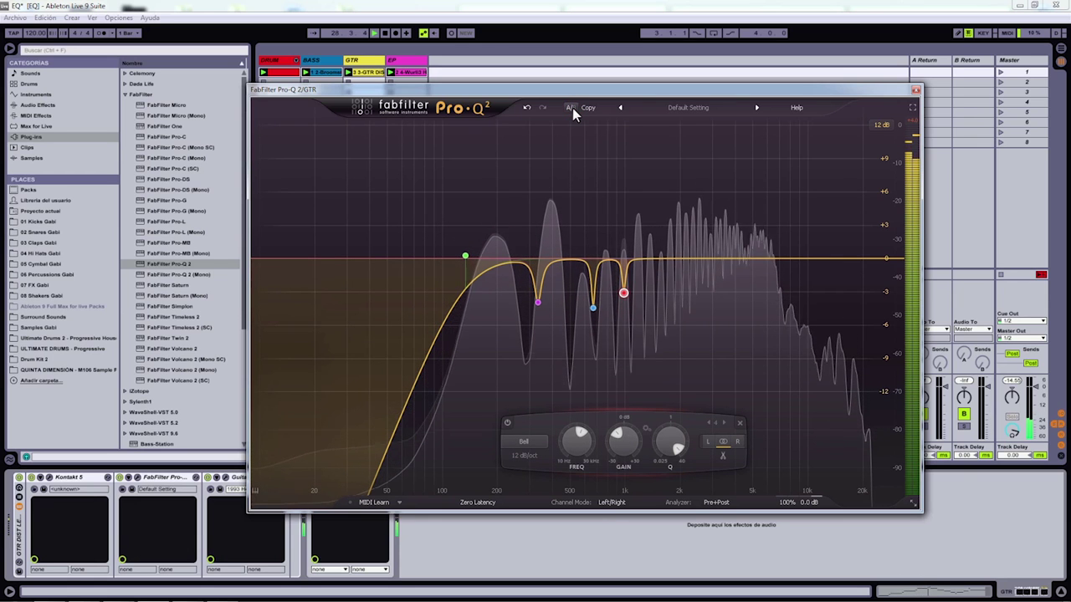
pyautogui.click(572, 108)
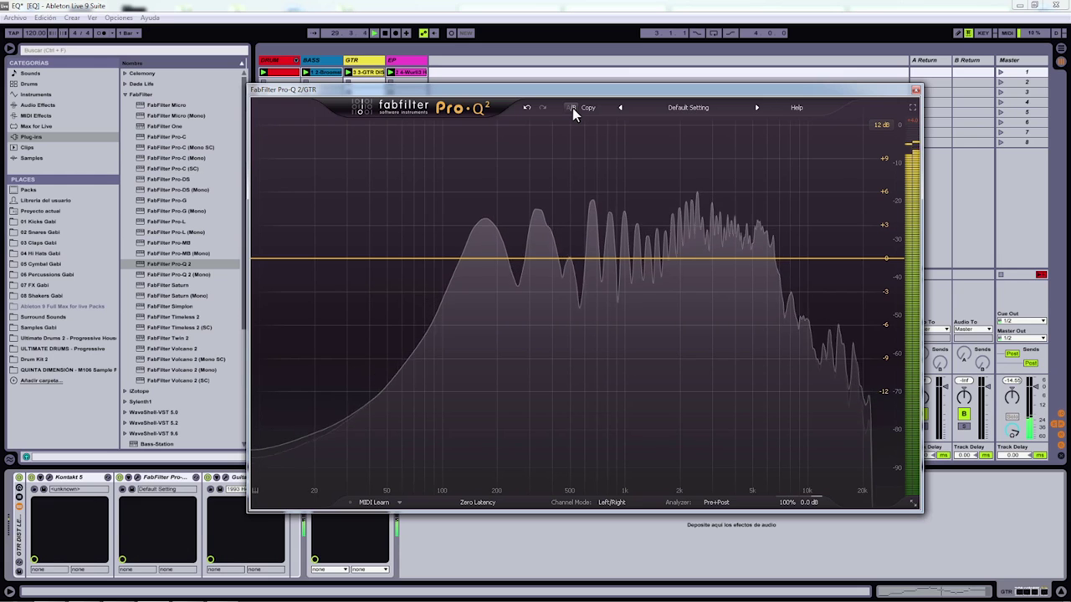
pyautogui.click(573, 108)
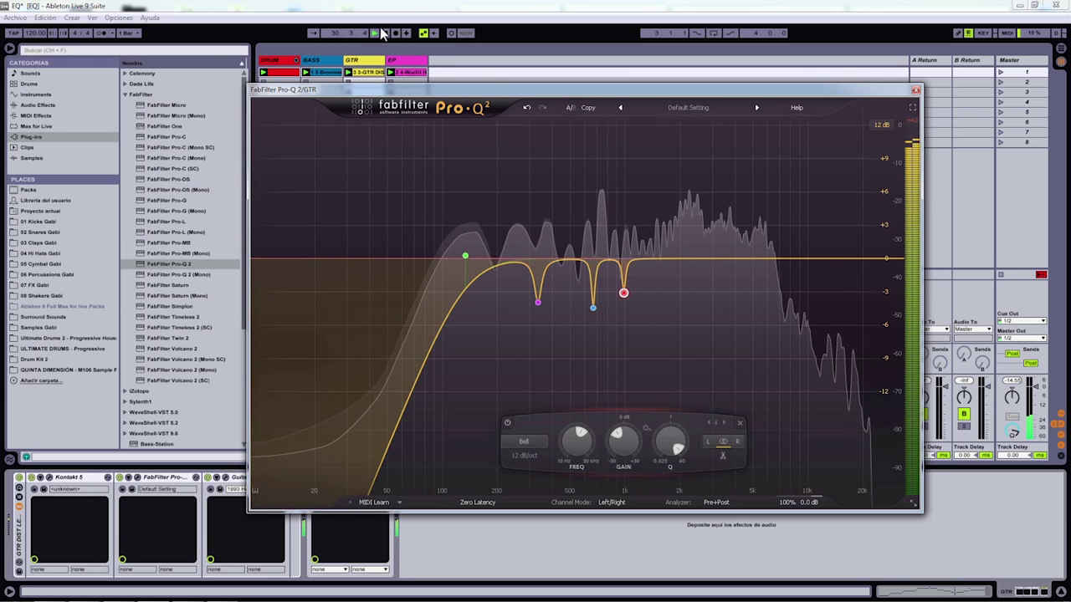
pyautogui.click(703, 85)
pyautogui.press('space')
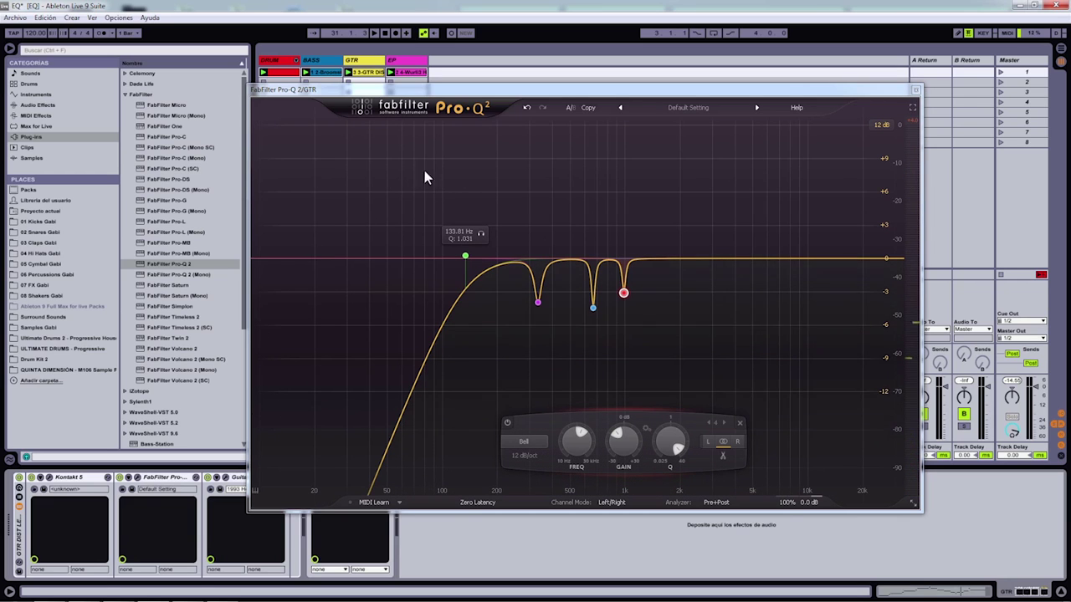
# Step: Close the guitar equalizer, solo and play the EP track, and add FabFilter Pro-Q 2 to it
pyautogui.click(914, 90)
pyautogui.click(397, 232)
pyautogui.click(396, 427)
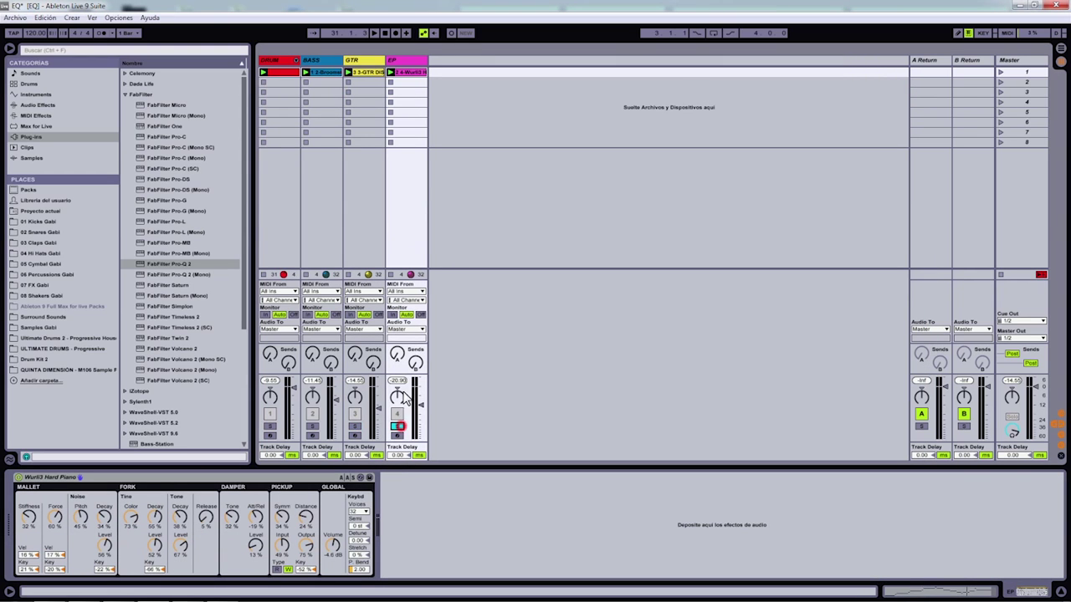
pyautogui.click(374, 33)
pyautogui.click(406, 193)
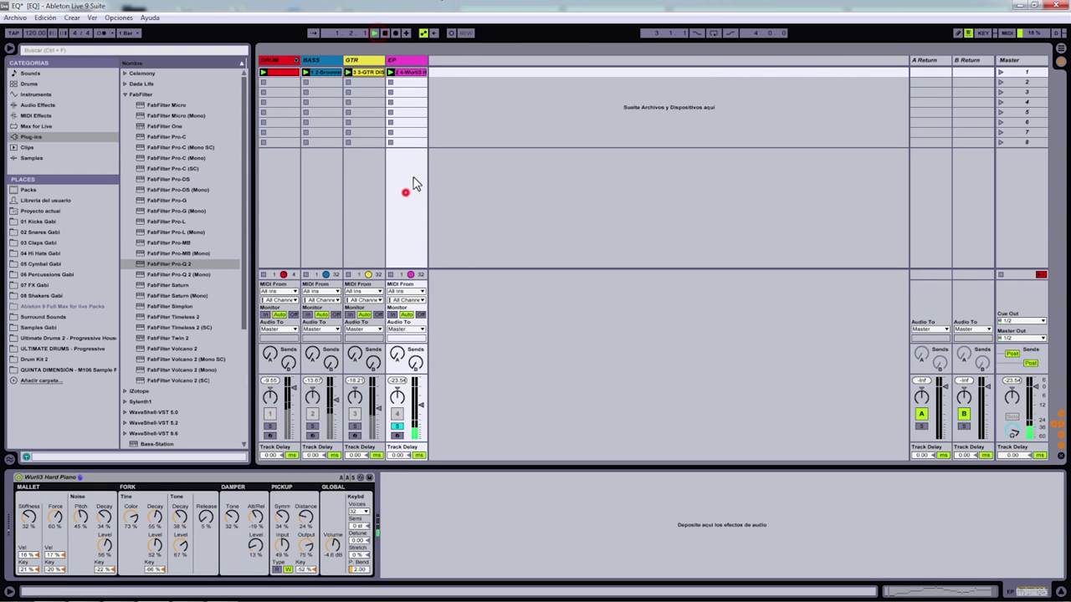
pyautogui.moveTo(160, 265); pyautogui.dragTo(409, 194)
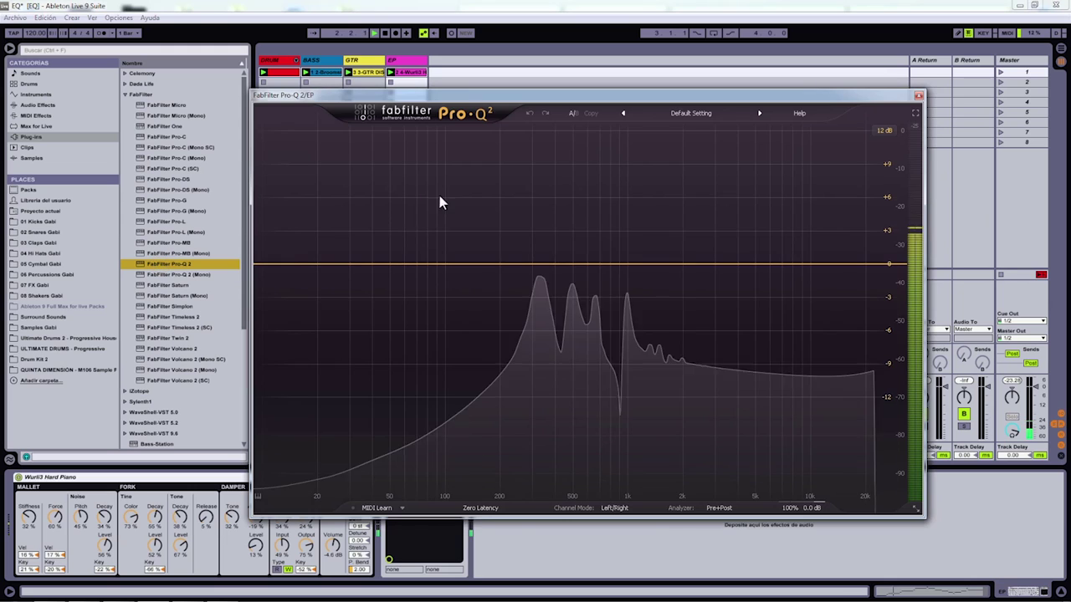
# Step: Add a low cut band to the EP equalizer, move it up to between 200 and 500 Hz, and close the plug-in window
pyautogui.click(466, 264)
pyautogui.rightClick(466, 265)
pyautogui.moveTo(499, 286)
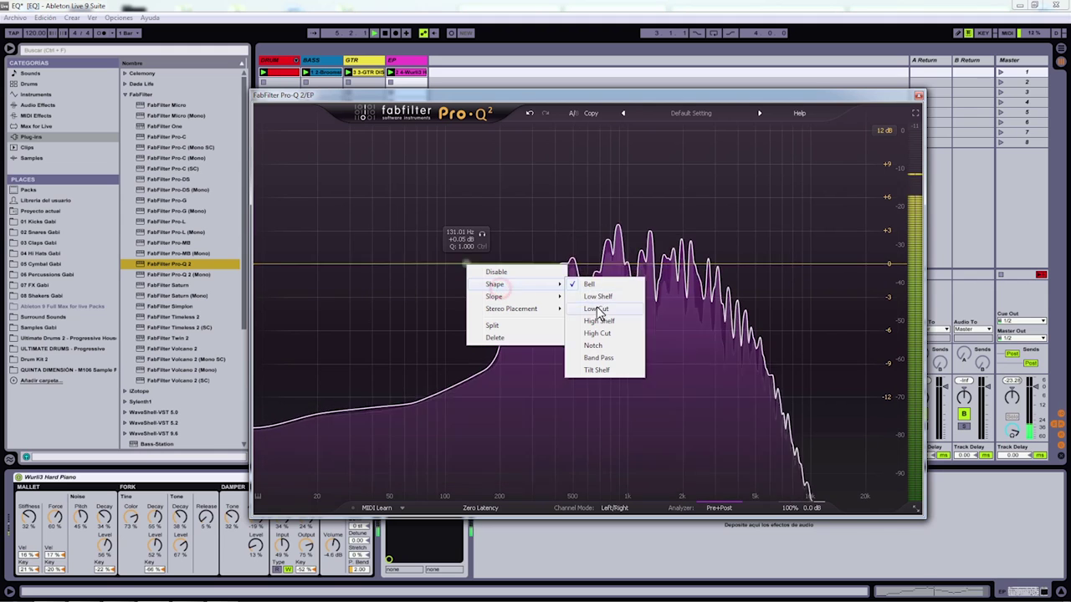
pyautogui.click(585, 308)
pyautogui.moveTo(473, 260); pyautogui.dragTo(530, 265)
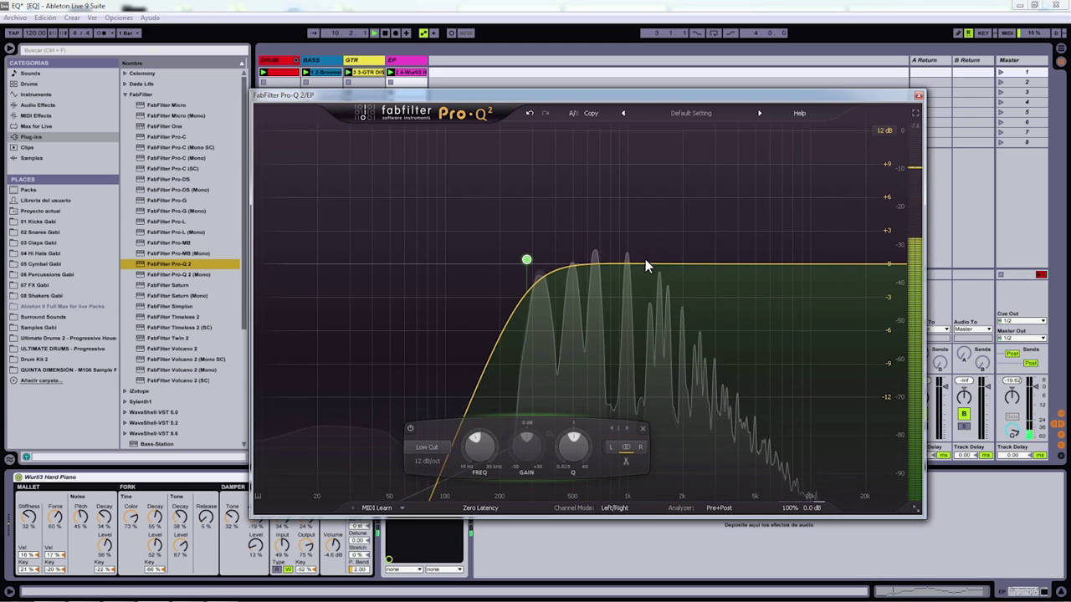
pyautogui.click(918, 95)
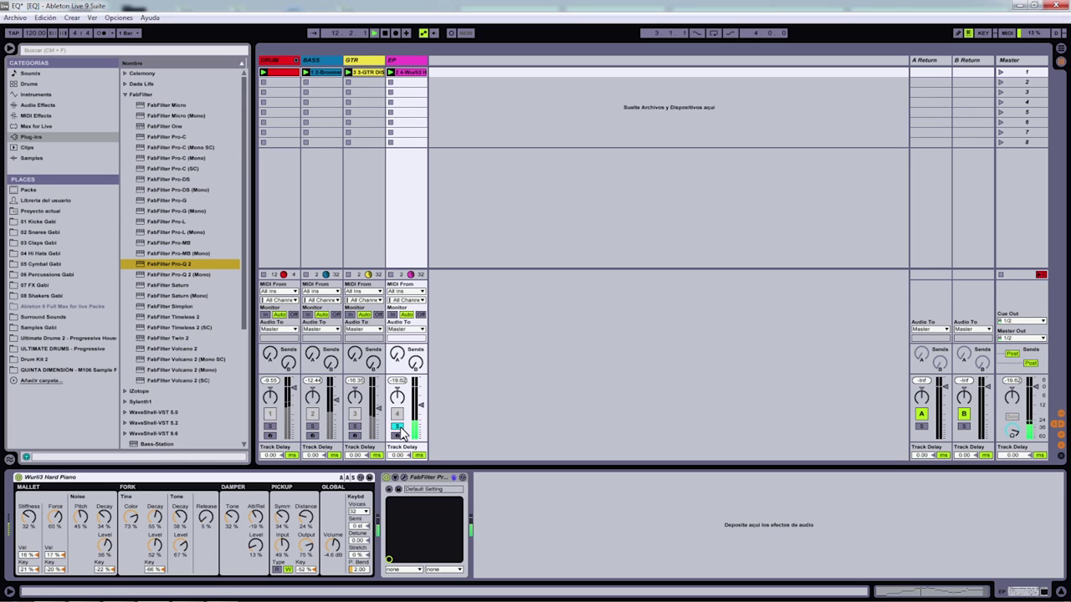
# Step: Stop playback, turn off the EP track's solo, and launch scene 1 with all four tracks
pyautogui.click(385, 33)
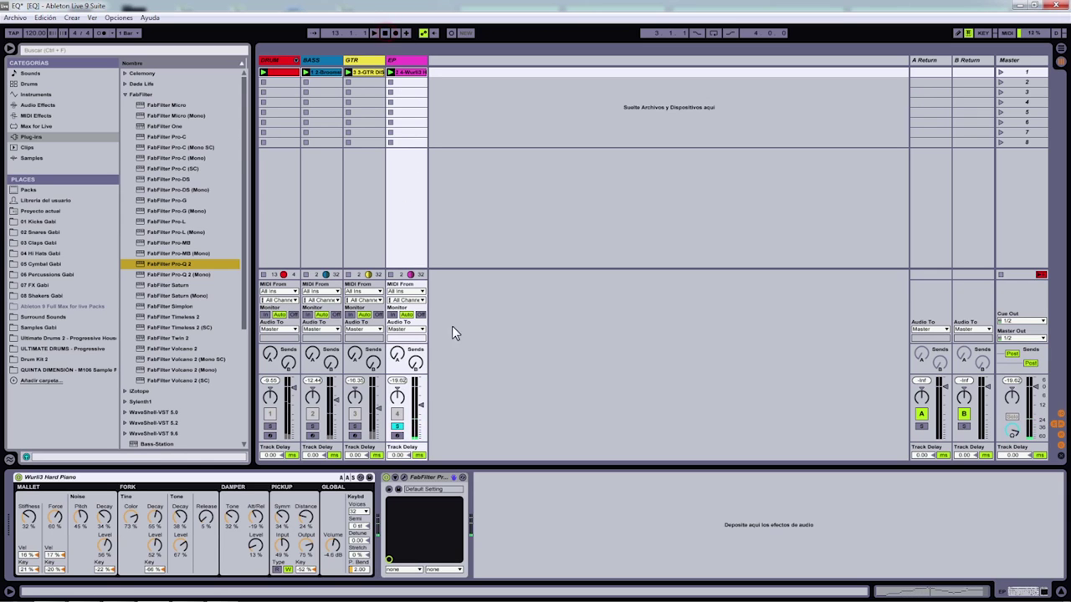
pyautogui.click(397, 427)
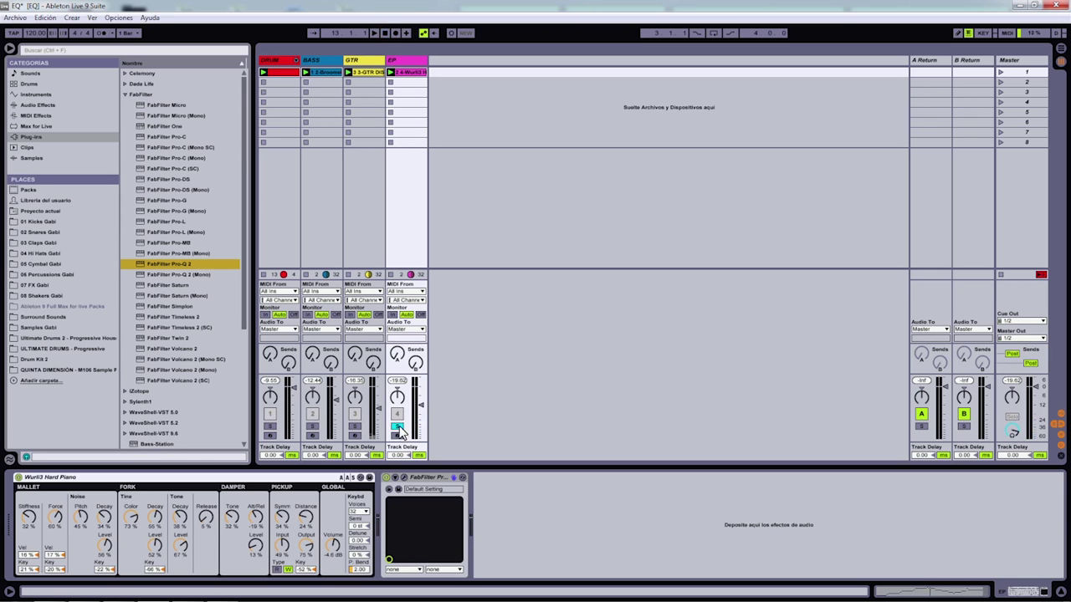
pyautogui.click(1000, 73)
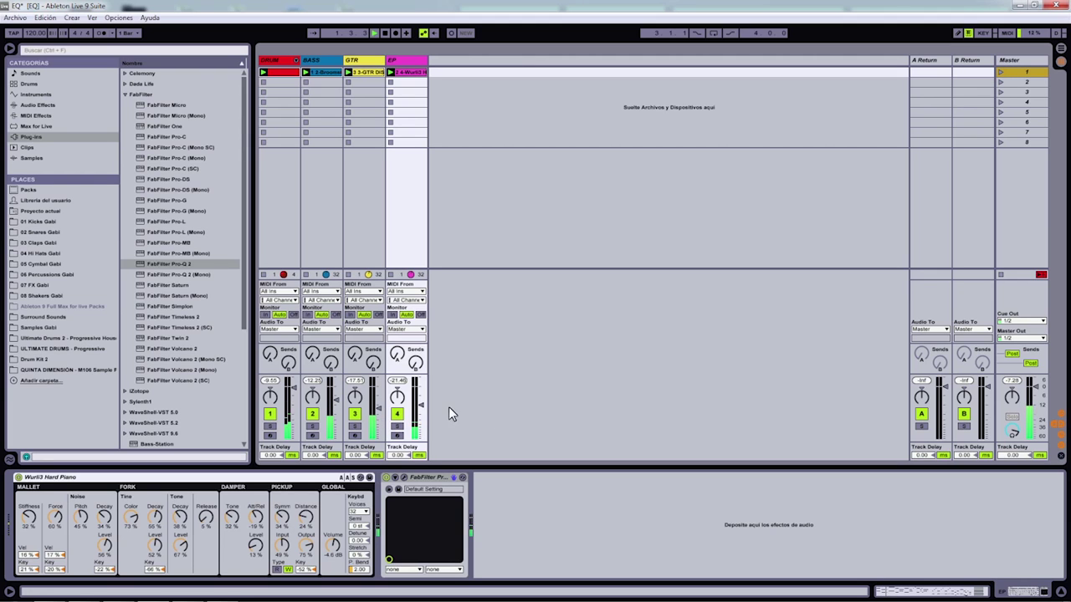
# Step: Try the EP volume at -10.2 dB, and pull the drum, bass and guitar faders down to their minimum
pyautogui.moveTo(423, 408); pyautogui.dragTo(422, 403)
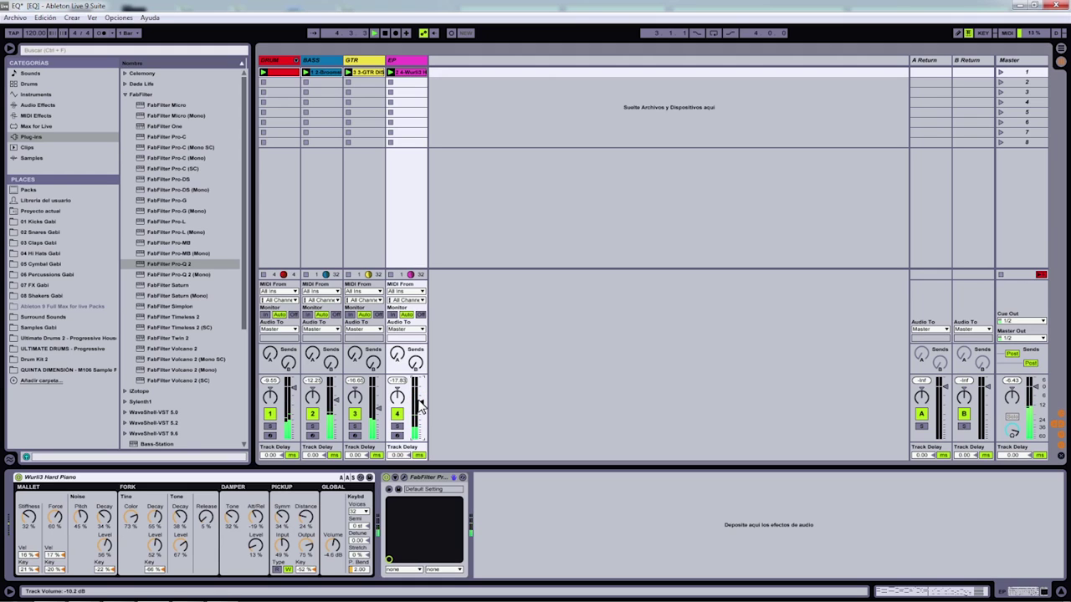
pyautogui.moveTo(295, 391); pyautogui.dragTo(295, 435)
pyautogui.moveTo(337, 398); pyautogui.dragTo(337, 437)
pyautogui.moveTo(380, 407); pyautogui.dragTo(380, 436)
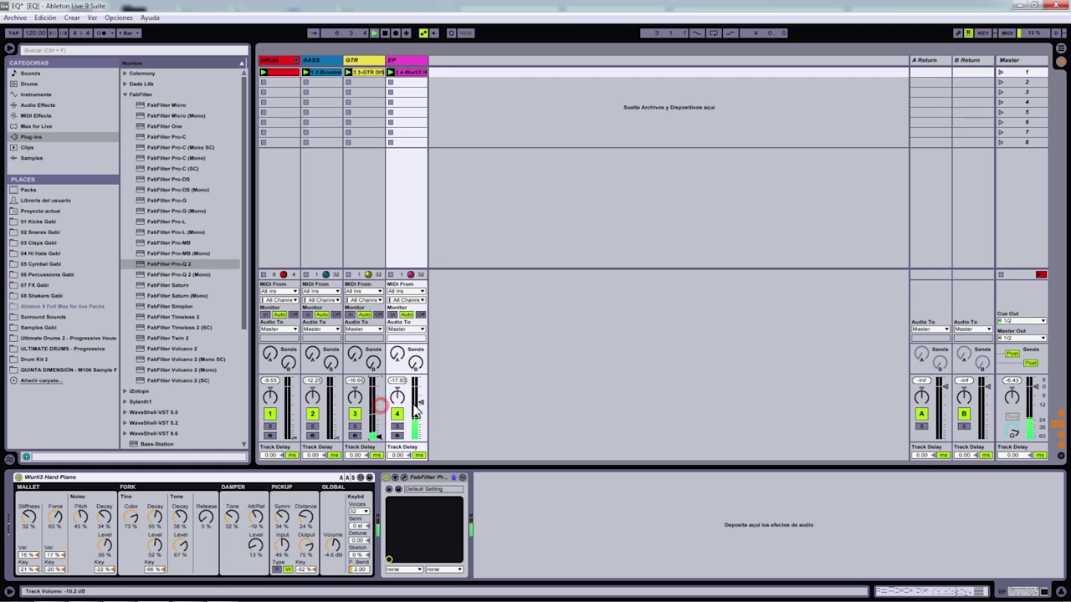
# Step: Rebuild the mix with the drums at -5.0 dB, raise the guitar, bass and EP faders, and pan the EP to the right
pyautogui.moveTo(297, 434); pyautogui.dragTo(291, 432)
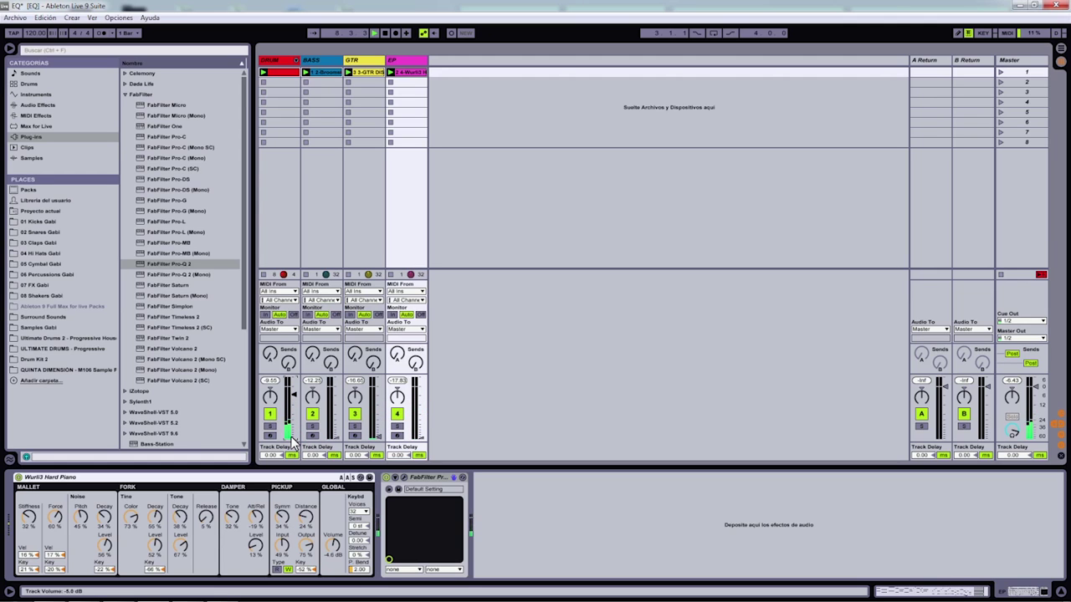
pyautogui.moveTo(378, 442); pyautogui.dragTo(378, 442)
pyautogui.moveTo(333, 438); pyautogui.dragTo(333, 437)
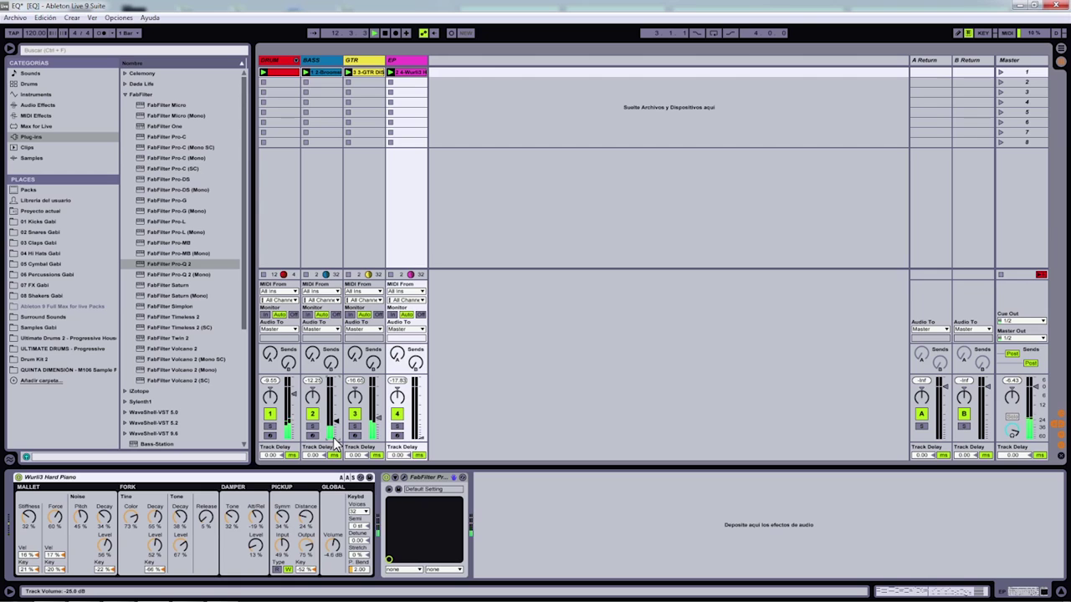
pyautogui.scroll(4, 335, 440)
pyautogui.scroll(5, 422, 442)
pyautogui.scroll(2, 420, 442)
pyautogui.scroll(4, 398, 396)
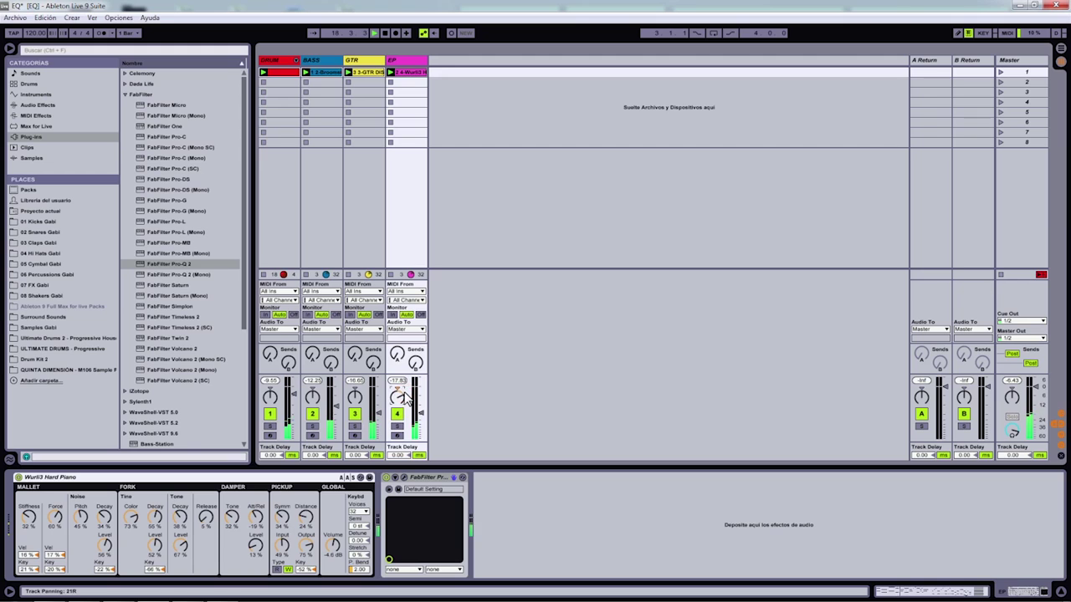
# Step: Pan the guitar slightly to the left, fine-tune the guitar and EP volumes, and stop playback
pyautogui.click(363, 398)
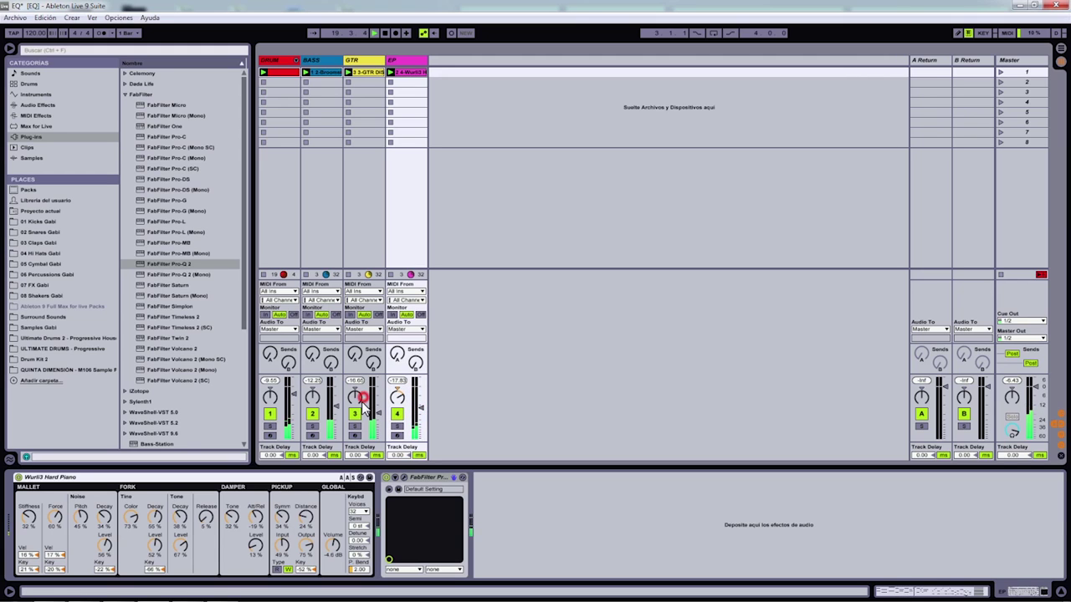
pyautogui.moveTo(364, 402); pyautogui.dragTo(358, 403)
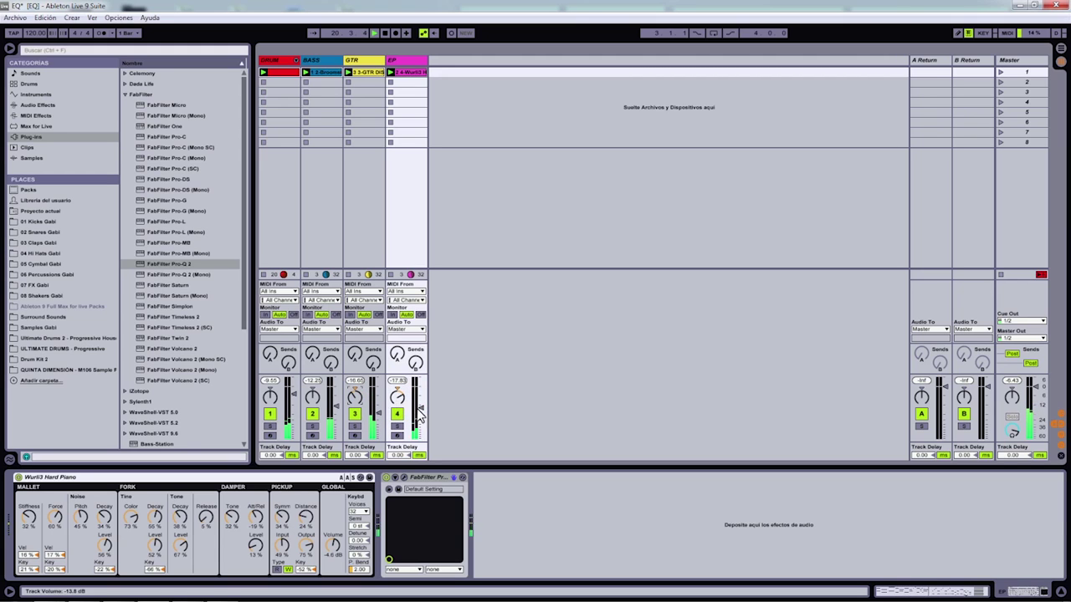
pyautogui.click(374, 412)
pyautogui.click(379, 409)
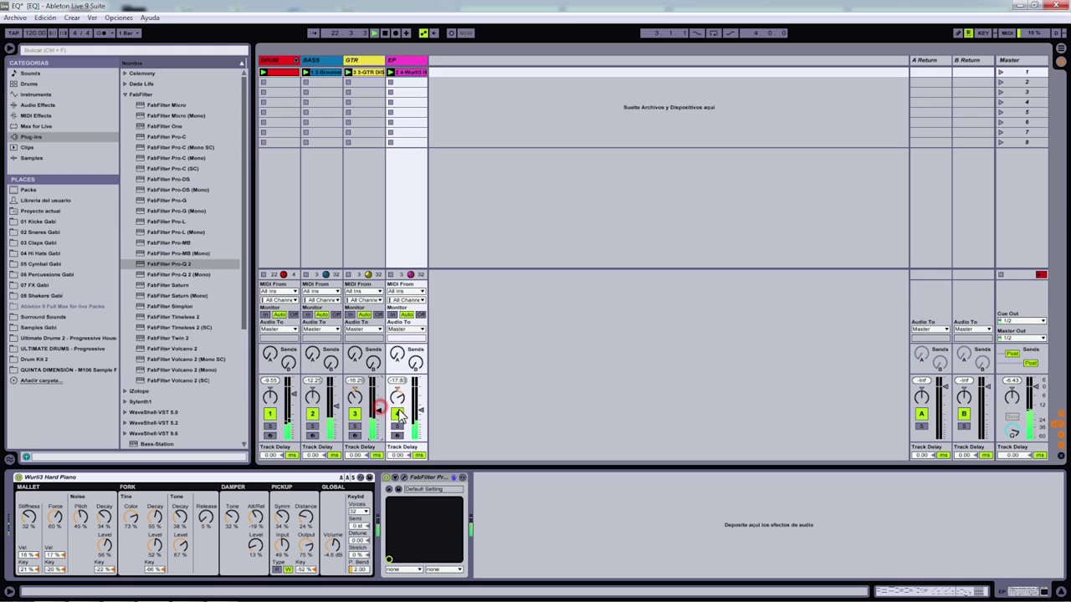
pyautogui.click(417, 412)
pyautogui.click(383, 36)
# Step: Bypass Pro-Q 2 on the drum pads, bass, guitar and EP, and listen to the unequalized mix
pyautogui.click(284, 203)
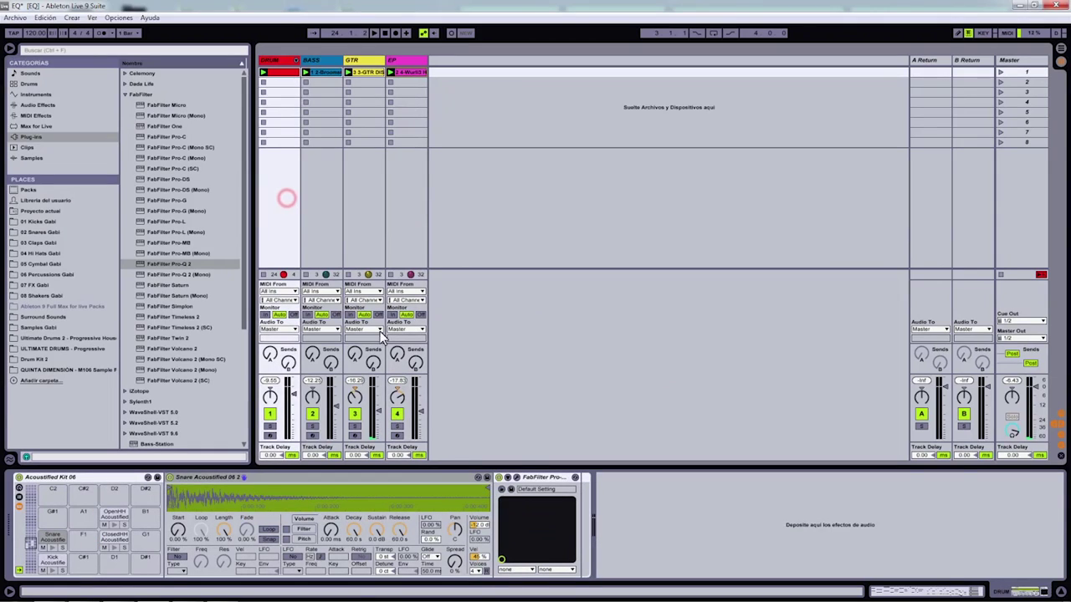
pyautogui.click(500, 478)
pyautogui.click(52, 561)
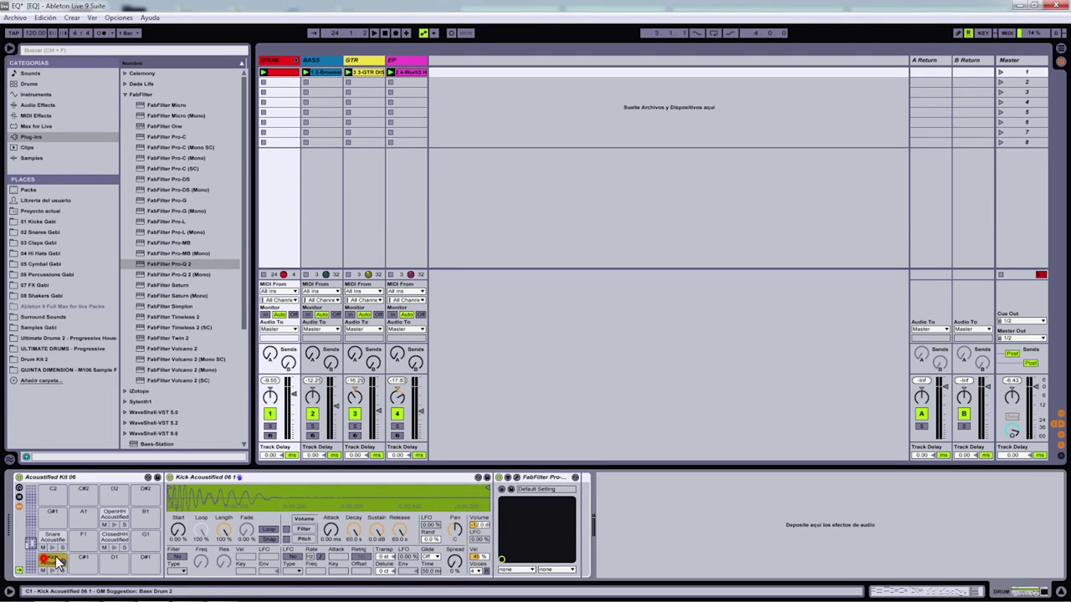
pyautogui.click(114, 536)
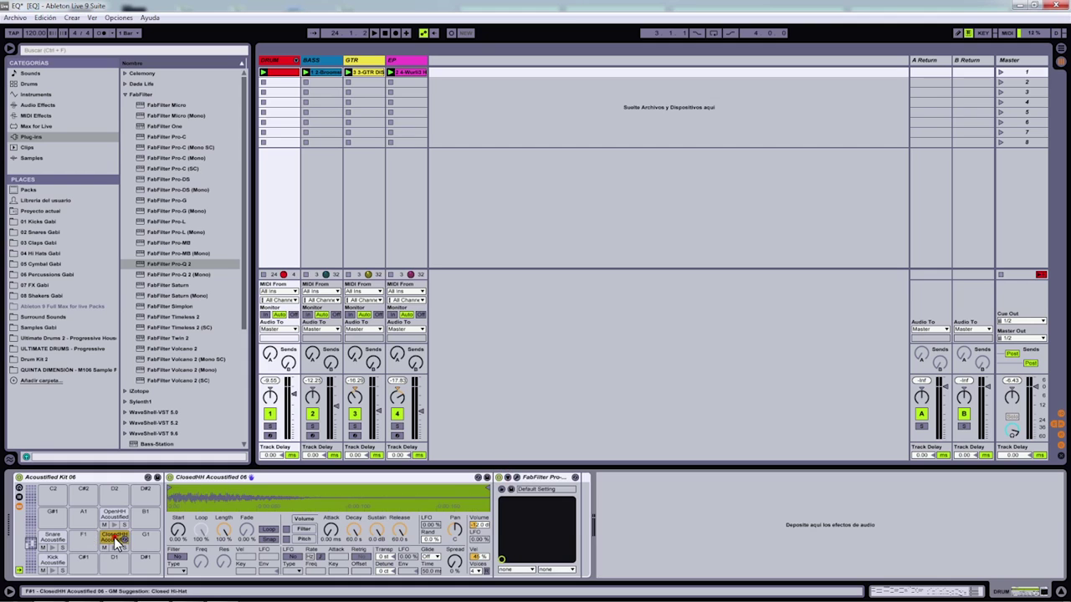
pyautogui.press('u')
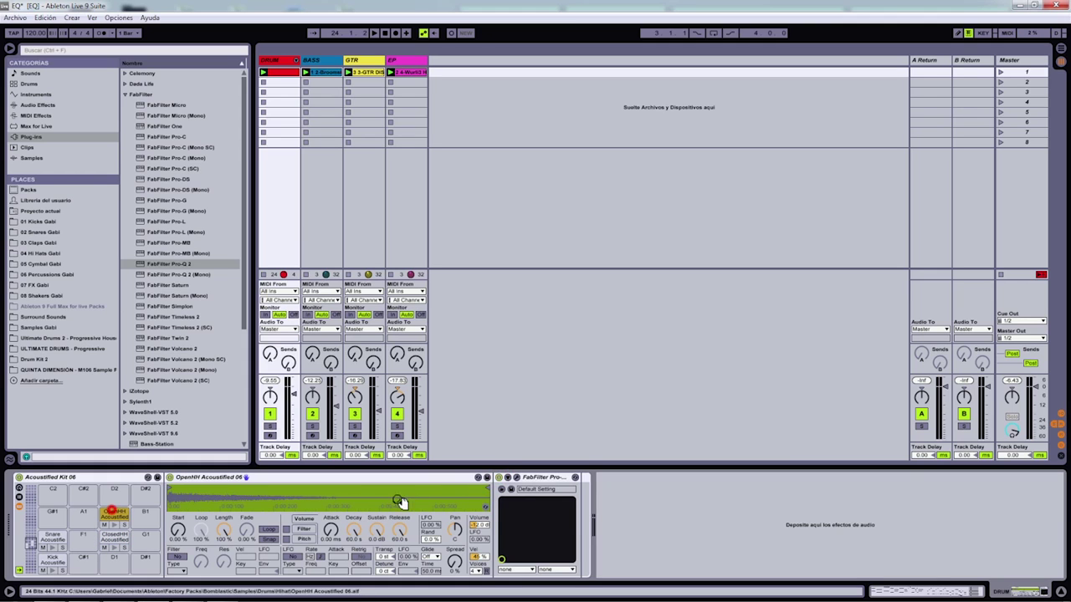
pyautogui.click(330, 243)
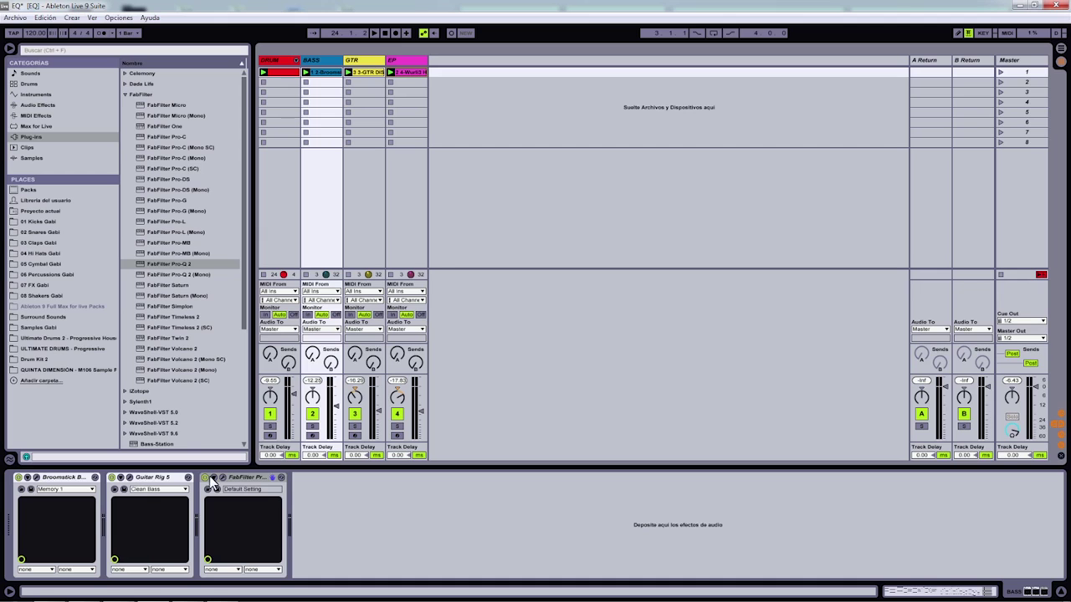
pyautogui.click(363, 229)
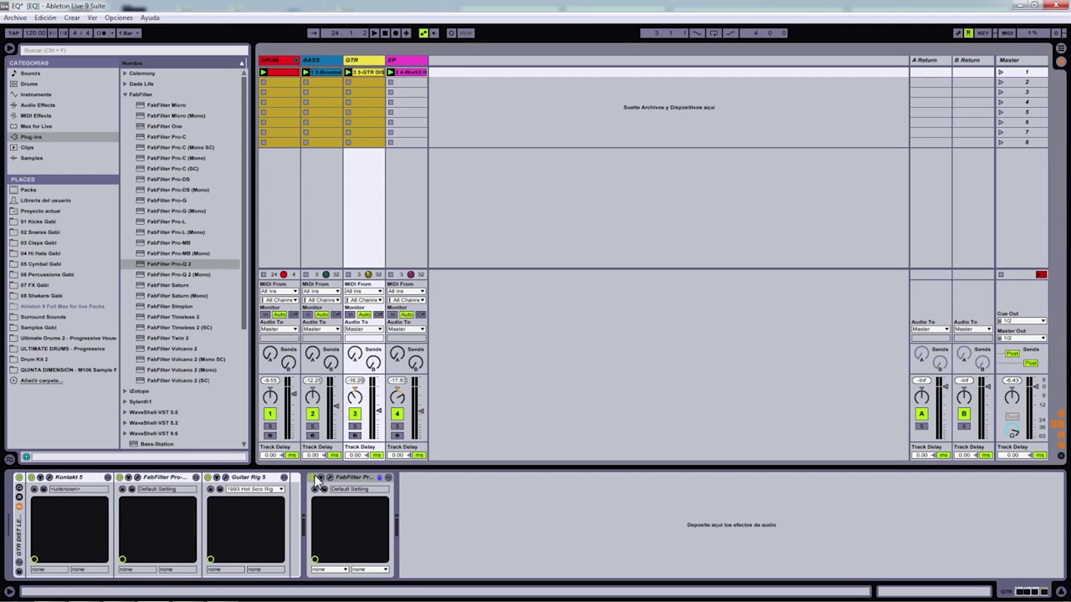
pyautogui.click(412, 254)
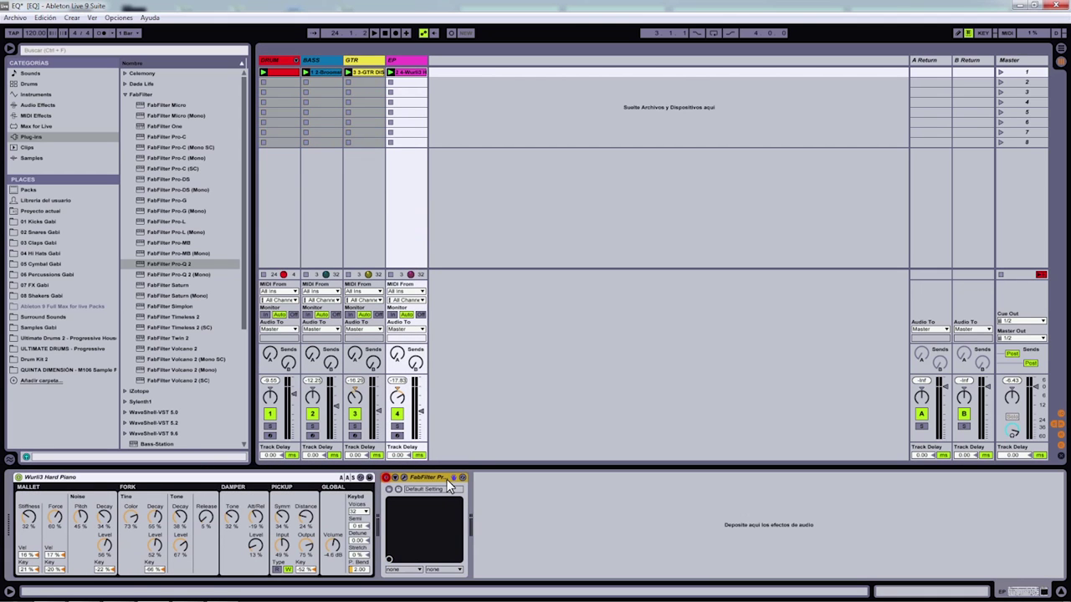
pyautogui.click(374, 35)
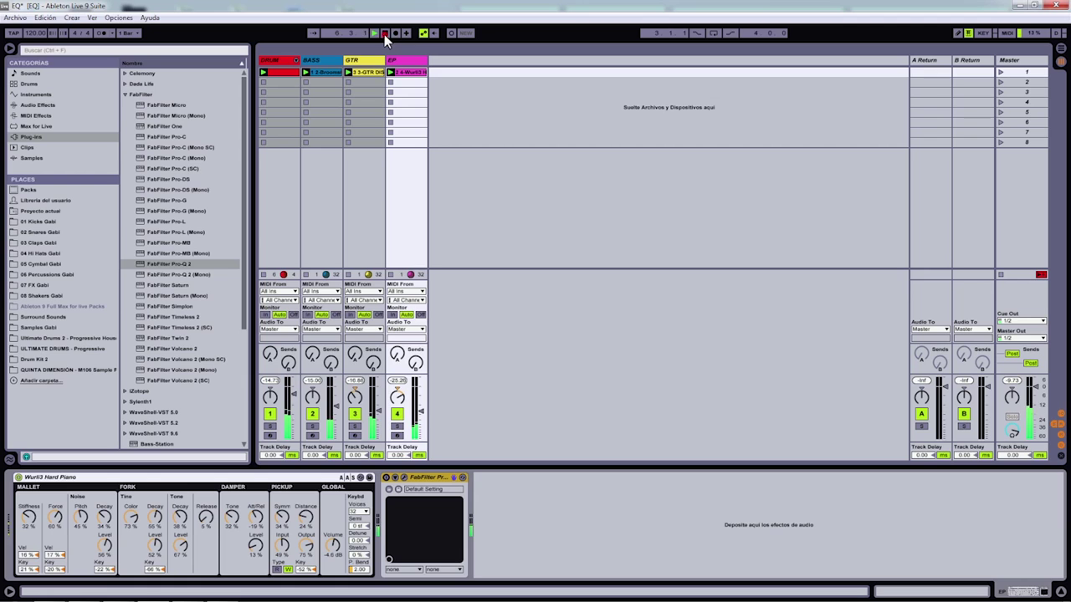
pyautogui.click(383, 34)
# Step: Re-enable Pro-Q 2 on the drum pads and the other tracks, and listen to the equalized mix
pyautogui.click(285, 205)
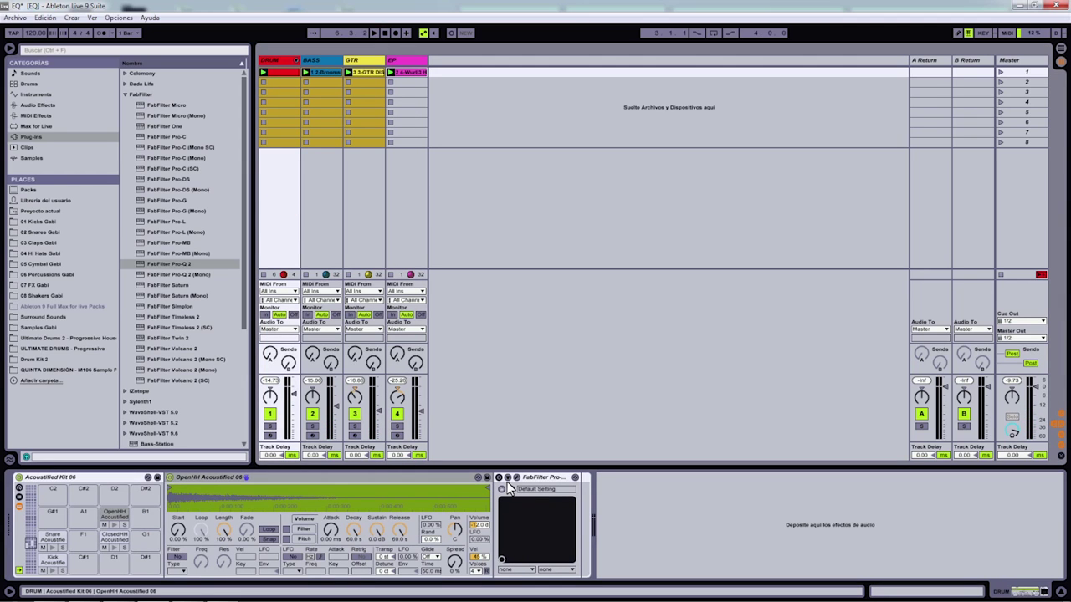
pyautogui.click(51, 562)
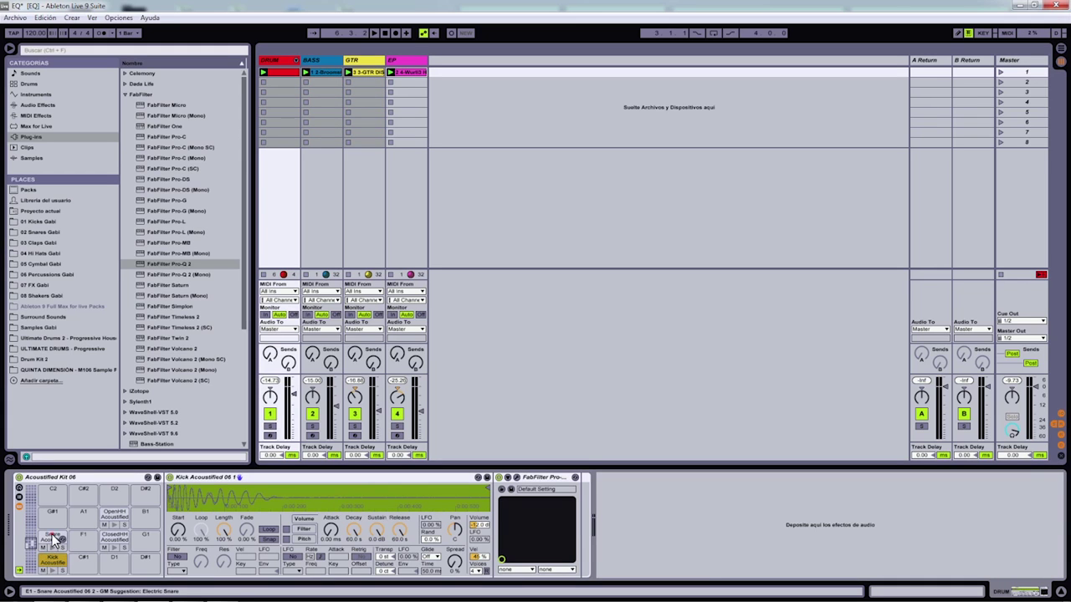
pyautogui.click(52, 536)
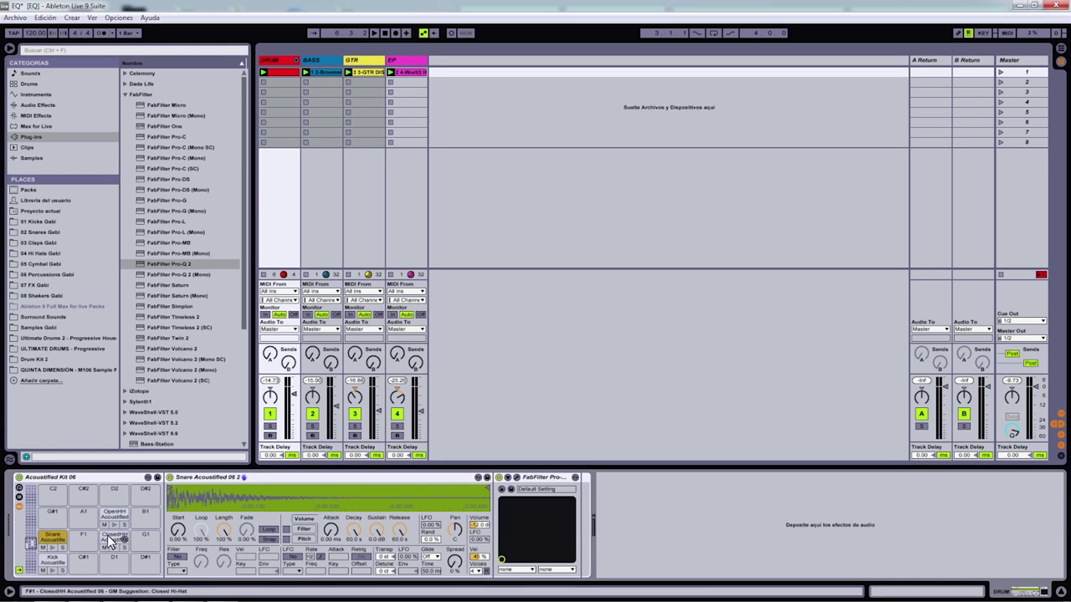
pyautogui.click(113, 516)
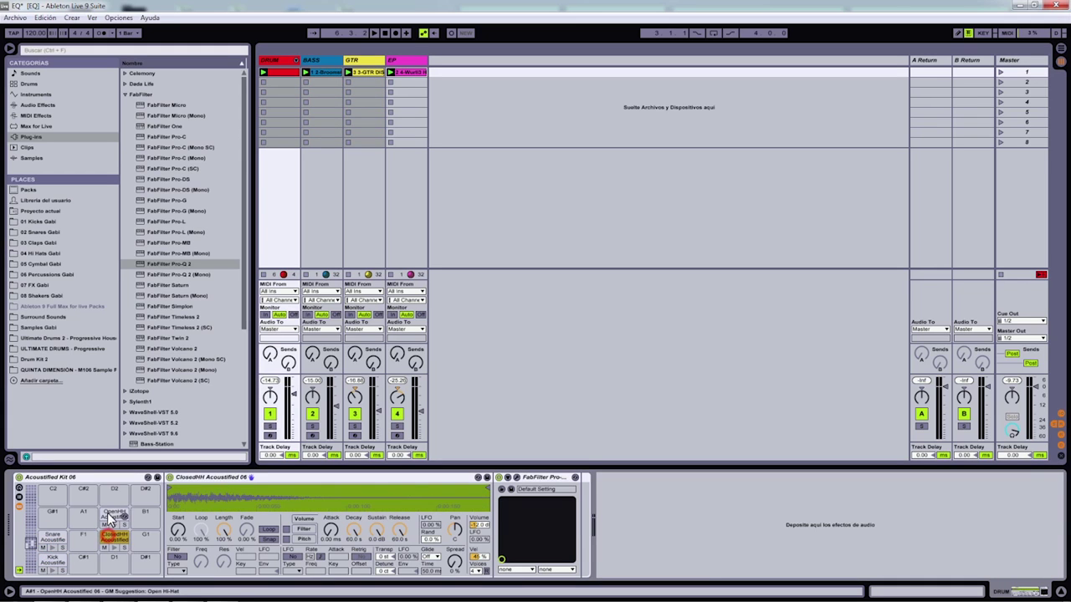
pyautogui.click(373, 34)
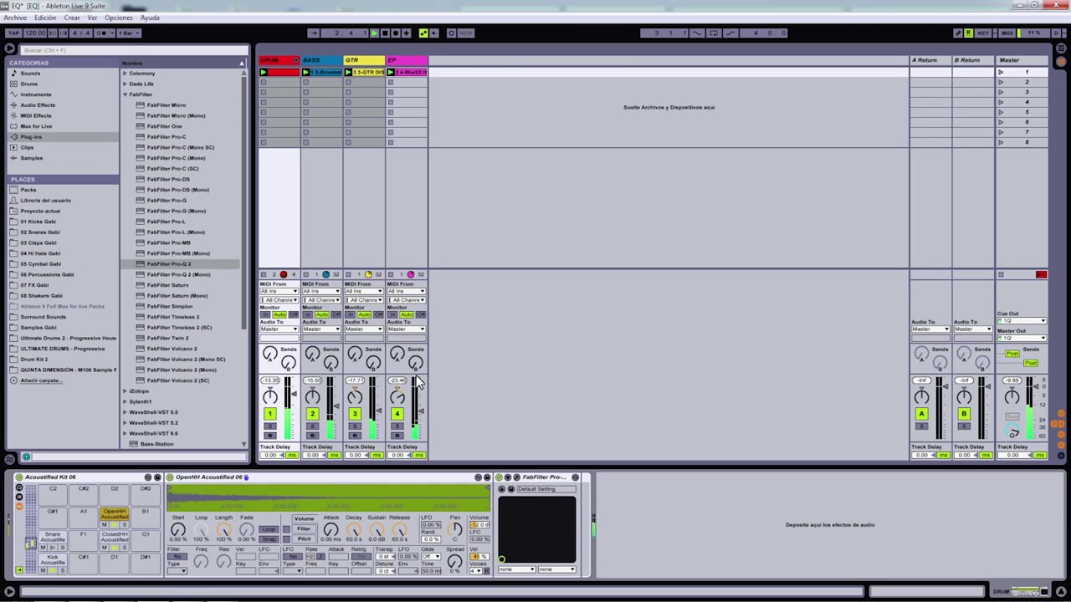
pyautogui.click(386, 34)
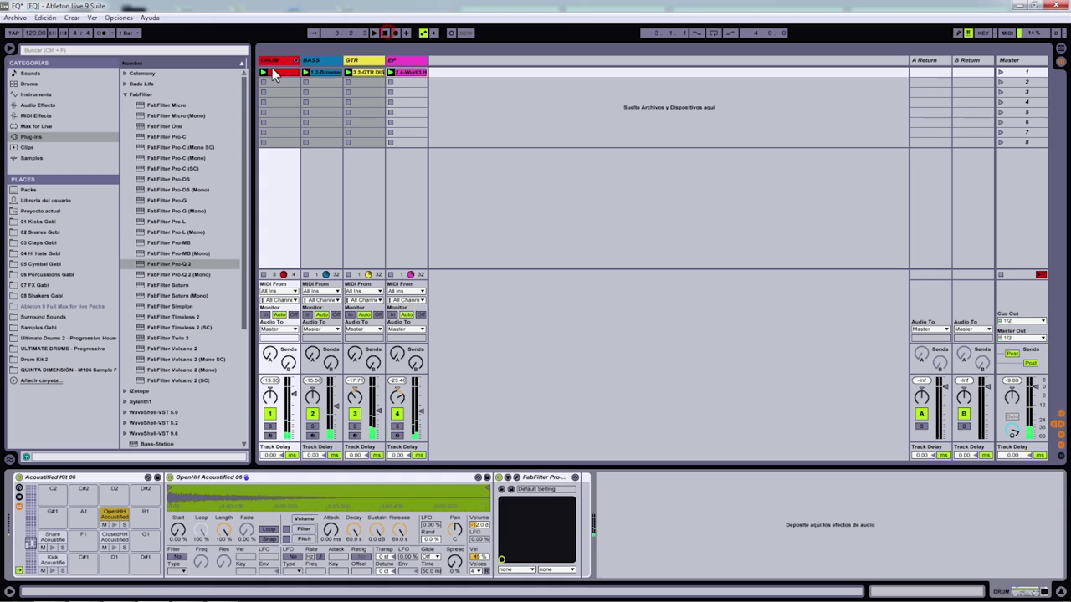
# Step: Duplicate the drum, bass, guitar and EP tracks together, placing the copies after the originals
pyautogui.click(404, 60)
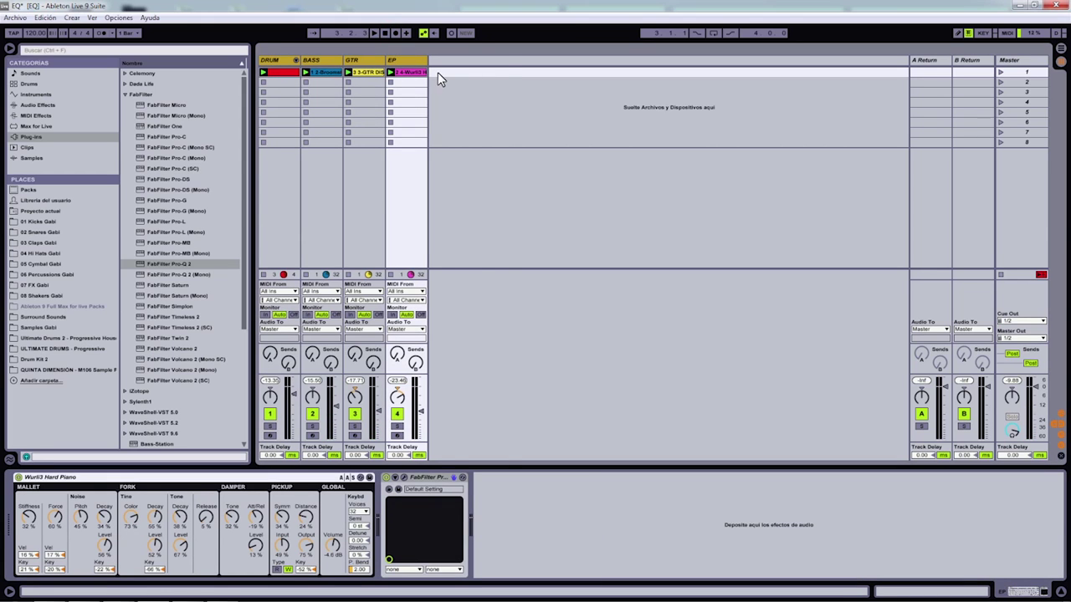
pyautogui.hotkey('ctrl', 'v')
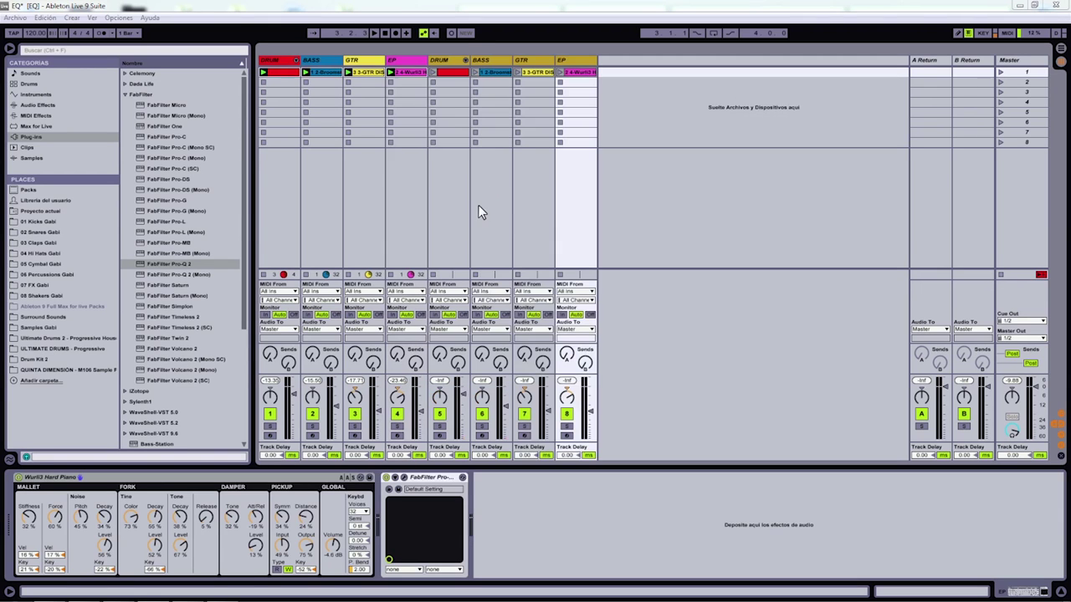
pyautogui.click(276, 66)
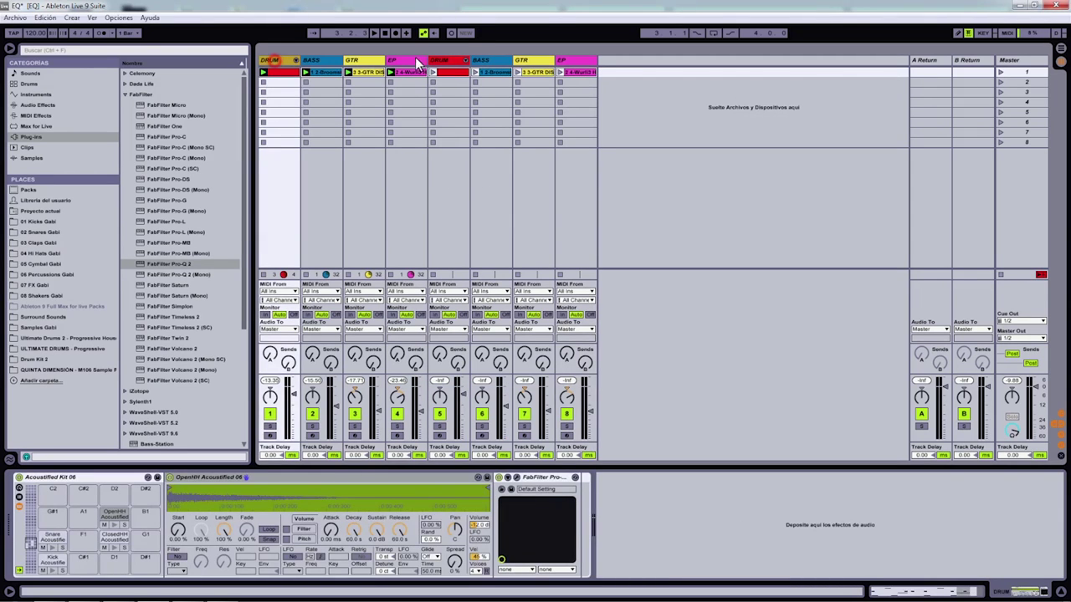
pyautogui.click(414, 64)
pyautogui.click(288, 67)
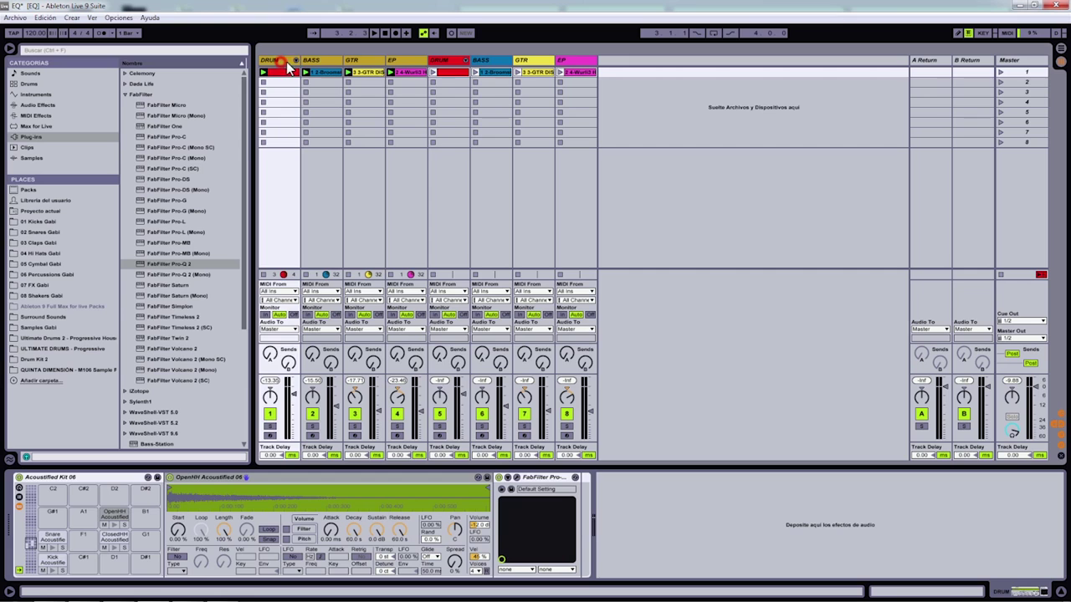
# Step: Delete Pro-Q 2 from the open hi-hat and snare pads of the duplicated drum track
pyautogui.click(445, 64)
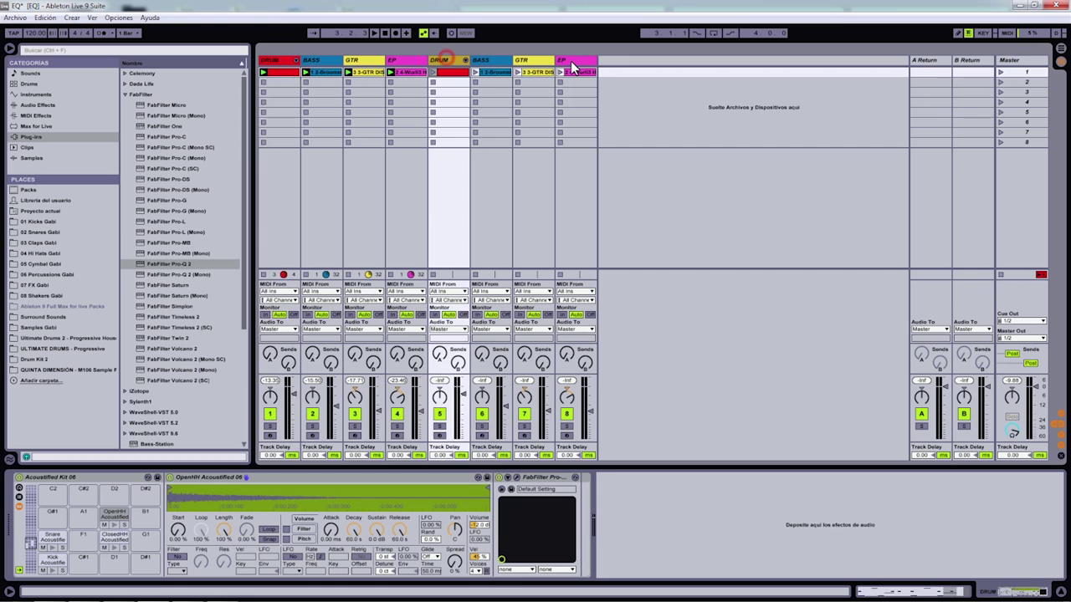
pyautogui.click(527, 478)
pyautogui.press('Delete')
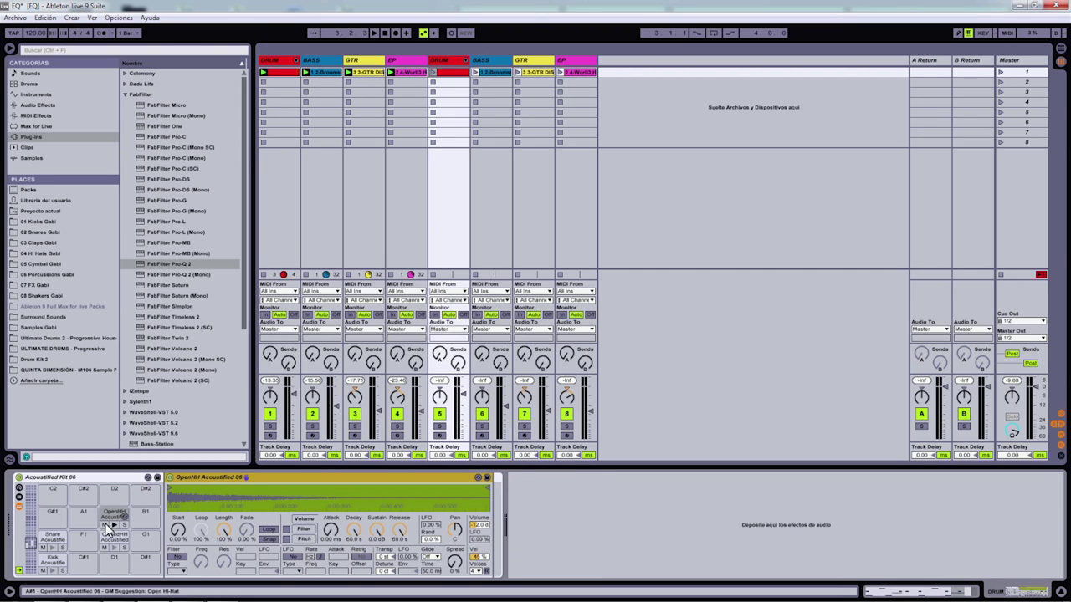
pyautogui.click(52, 536)
pyautogui.click(539, 477)
pyautogui.press('Delete')
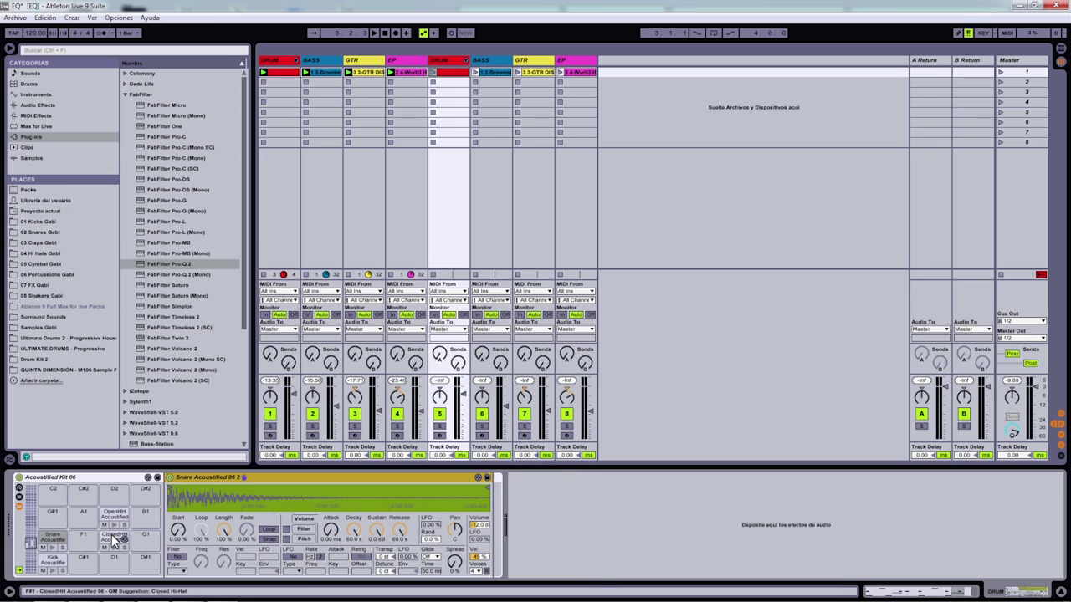
# Step: Delete Pro-Q 2 from the closed hi-hat and kick pads of the duplicated drum track
pyautogui.click(111, 535)
pyautogui.click(539, 477)
pyautogui.press('Delete')
pyautogui.click(111, 517)
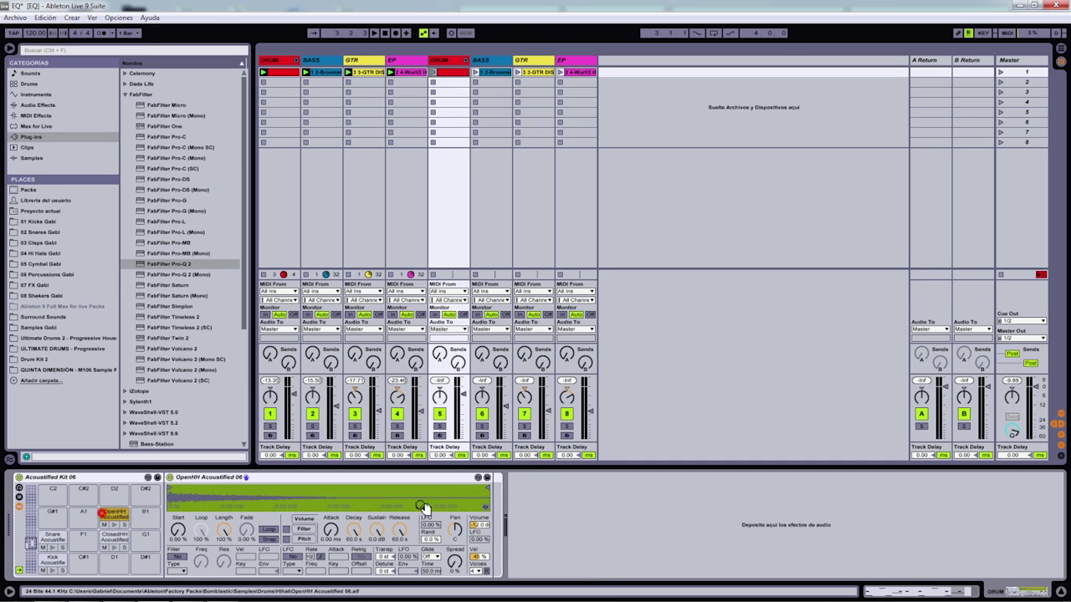
pyautogui.click(52, 562)
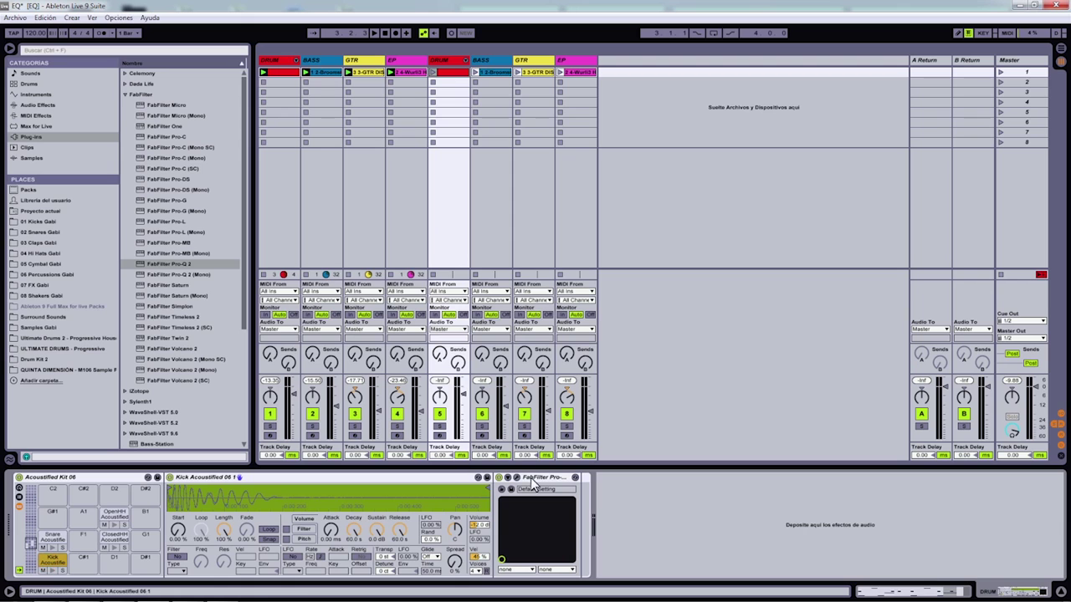
# Step: Delete Pro-Q 2 from the duplicated bass, guitar and EP tracks
pyautogui.click(494, 199)
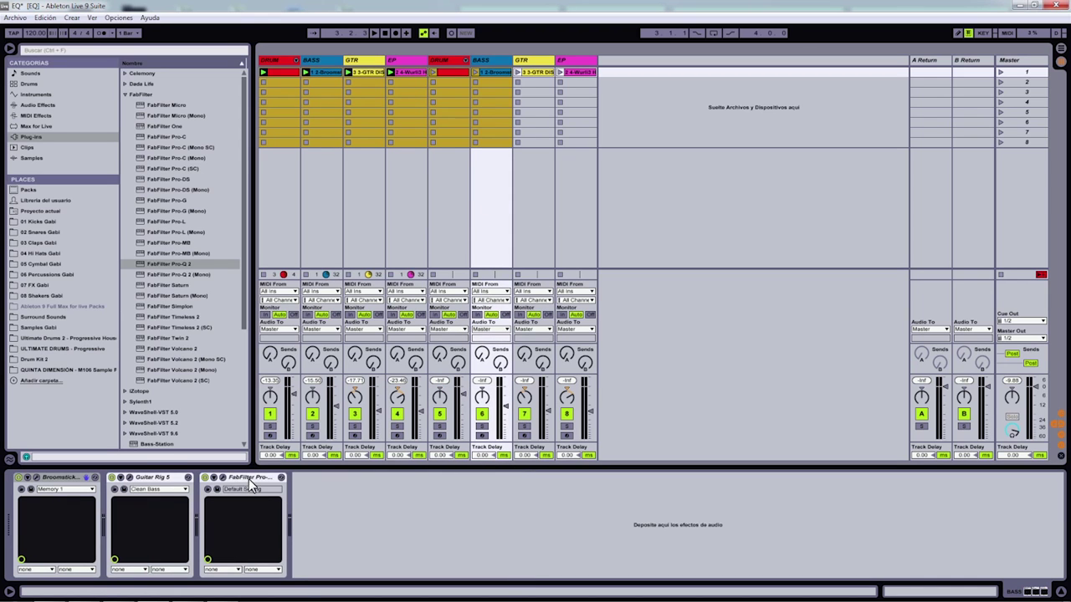
pyautogui.click(246, 477)
pyautogui.click(527, 210)
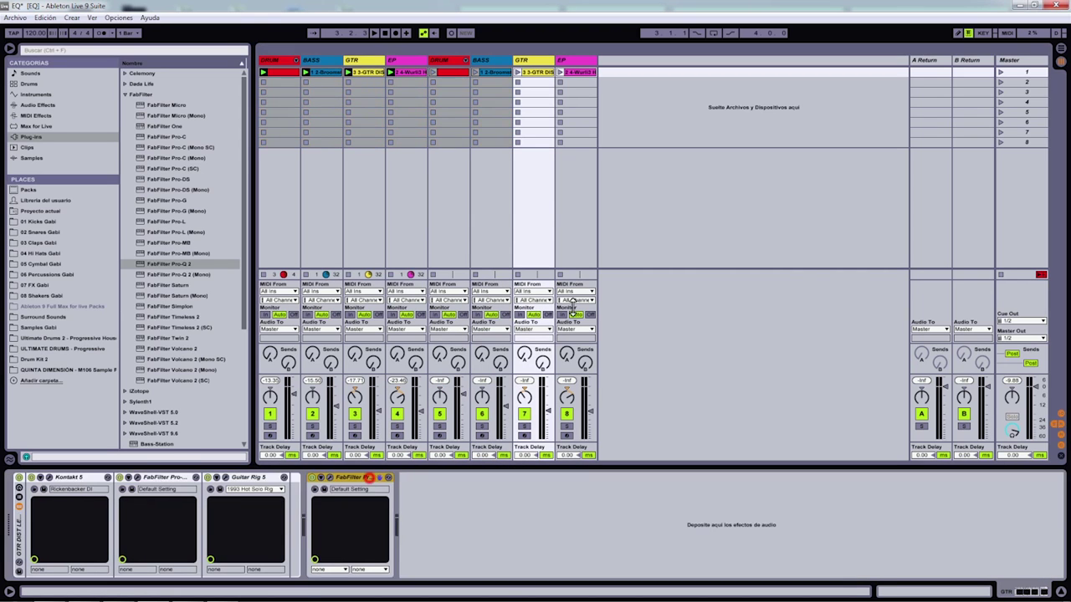
pyautogui.click(574, 229)
pyautogui.click(429, 478)
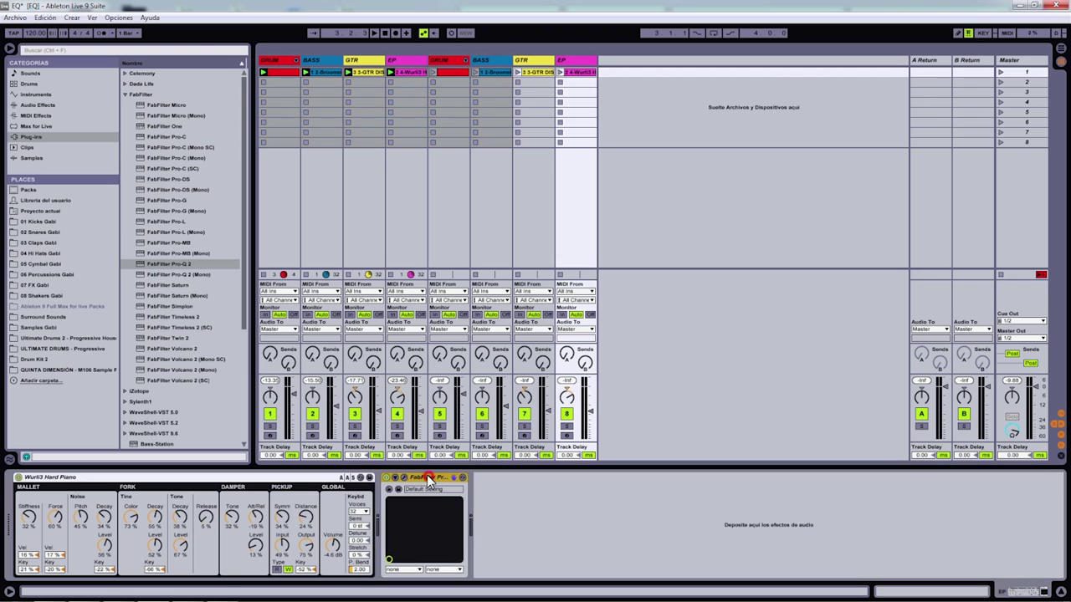
pyautogui.press('Delete')
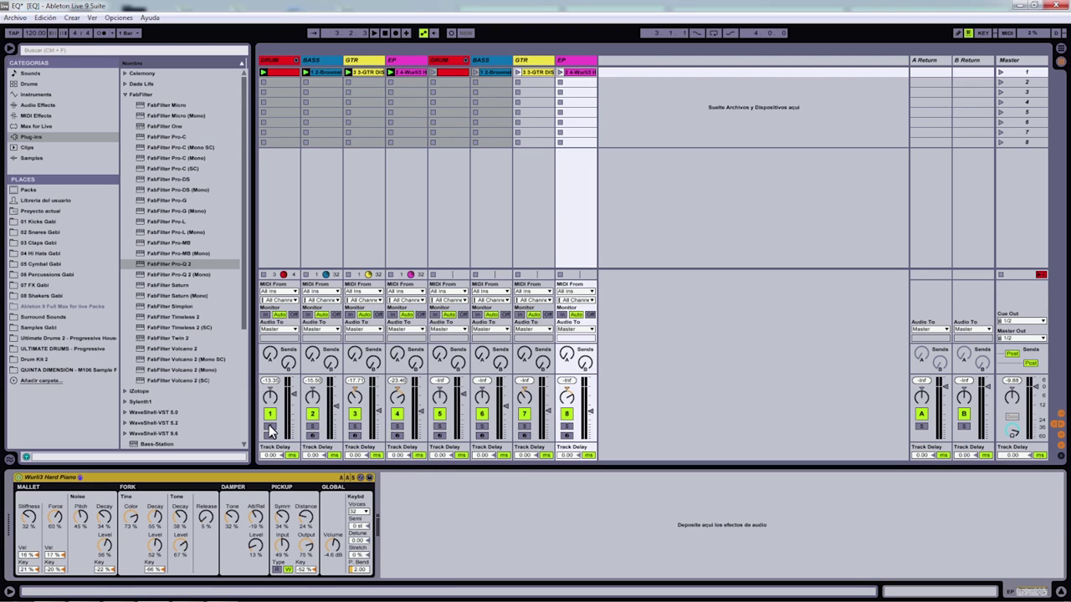
# Step: Group the original drum, bass, guitar and EP tracks and fold the group
pyautogui.click(276, 67)
pyautogui.rightClick(395, 61)
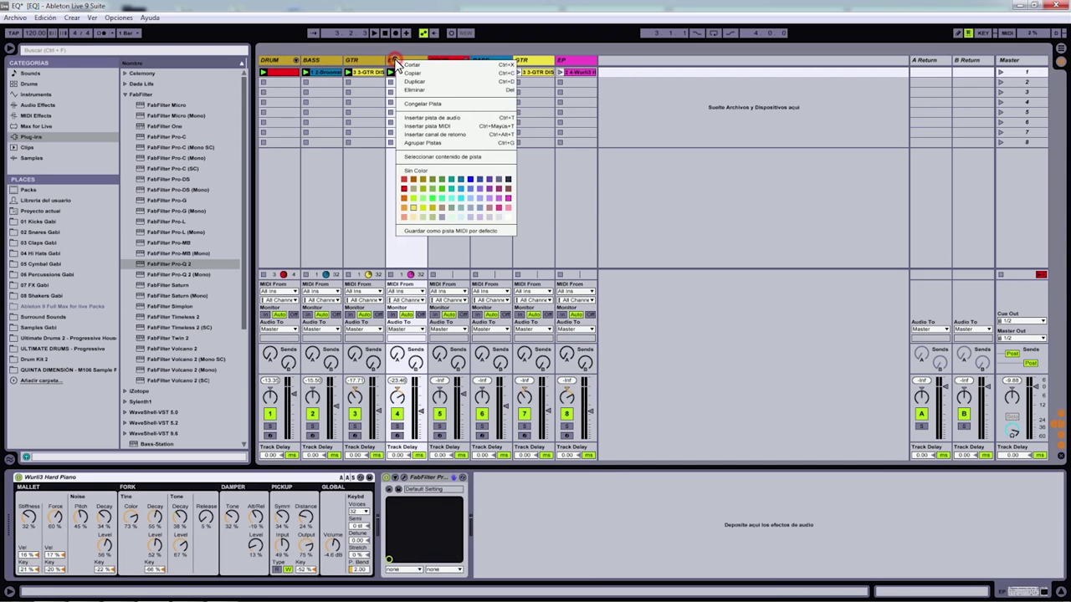
pyautogui.click(423, 142)
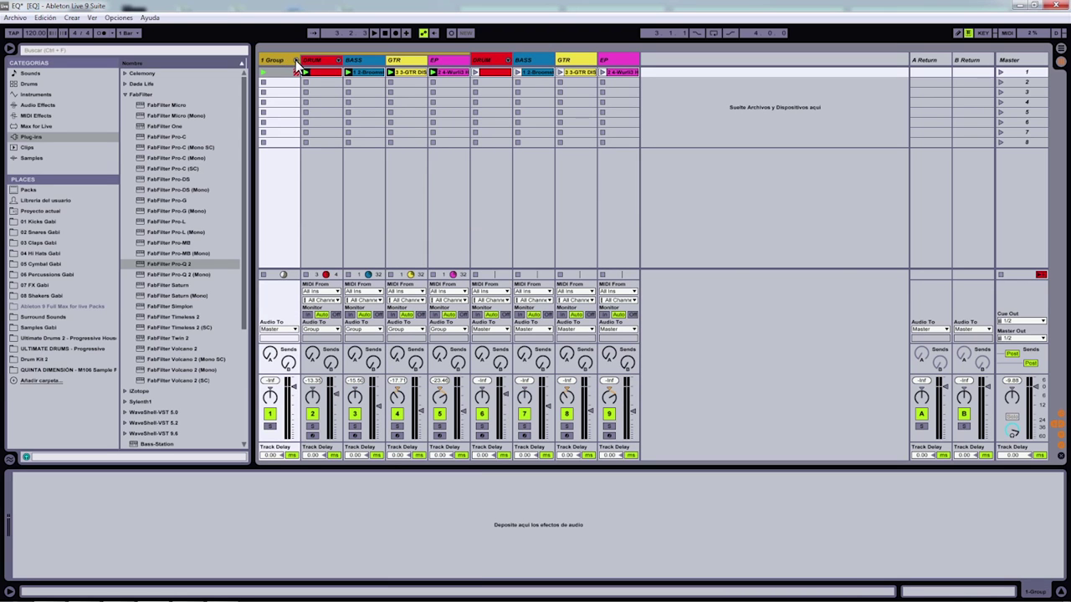
pyautogui.click(296, 61)
# Step: Group the duplicated drum, bass, guitar and EP tracks and fold that group as well
pyautogui.click(428, 60)
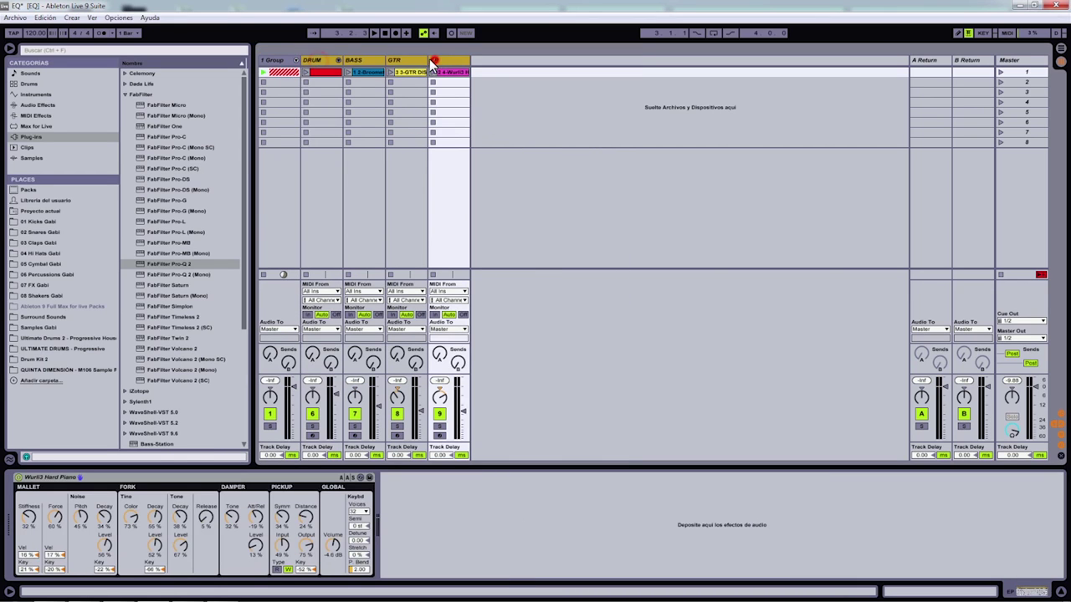
pyautogui.rightClick(304, 59)
pyautogui.click(334, 142)
pyautogui.click(338, 60)
# Step: Rename the group of original tracks CON EQ and the group of duplicated tracks SIN EQ
pyautogui.click(280, 61)
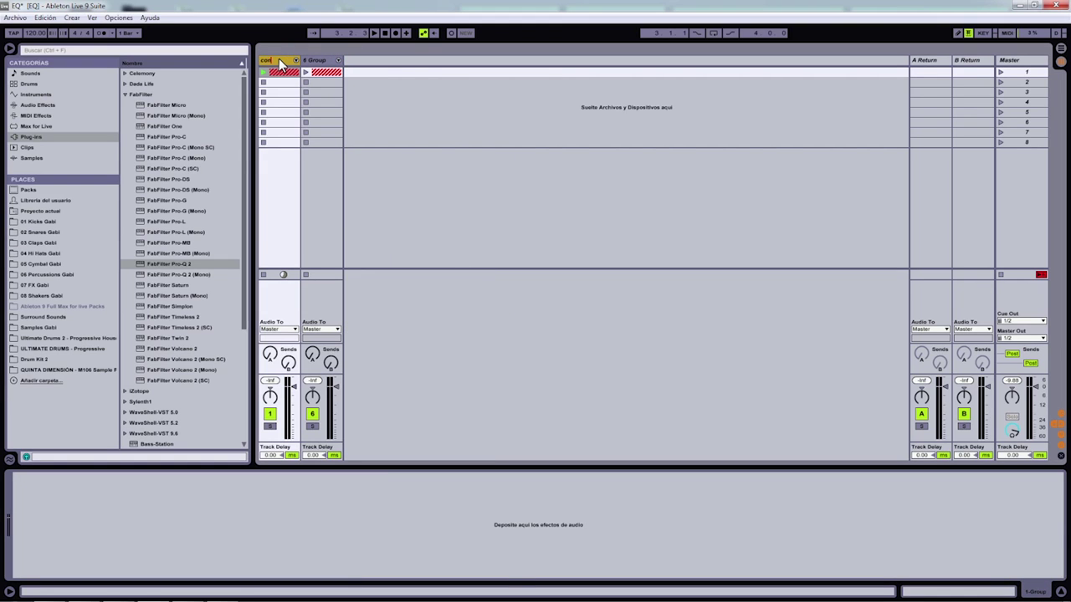
pyautogui.press('Right')
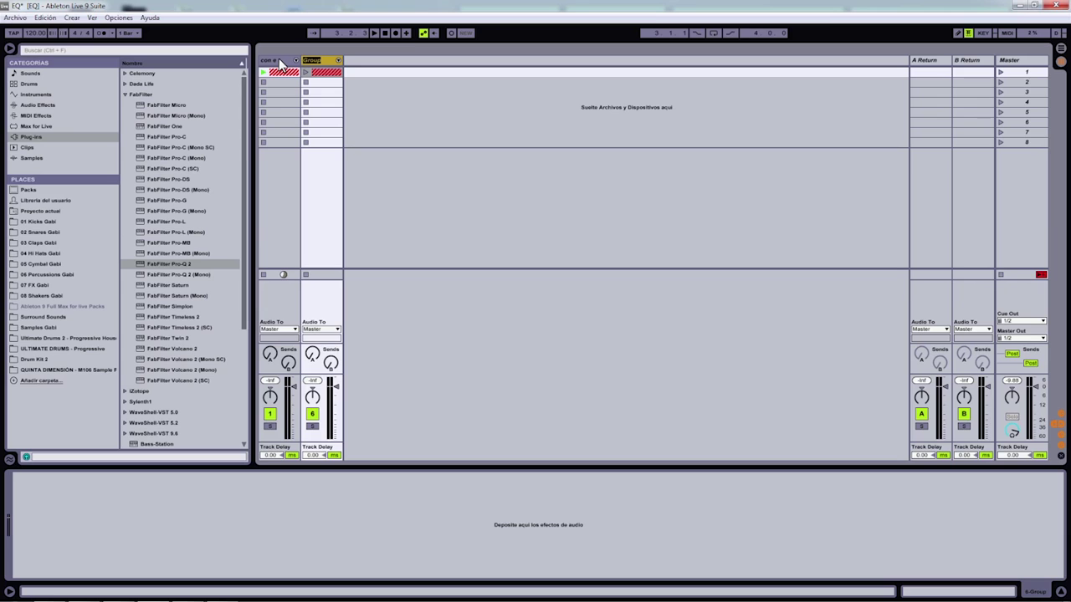
pyautogui.click(282, 63)
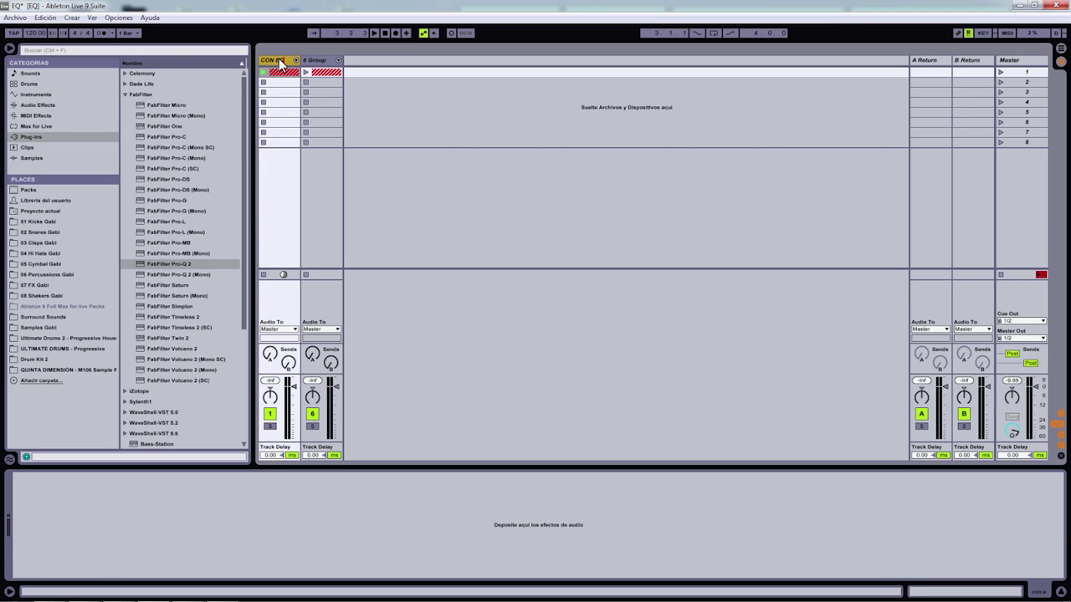
pyautogui.press('Right')
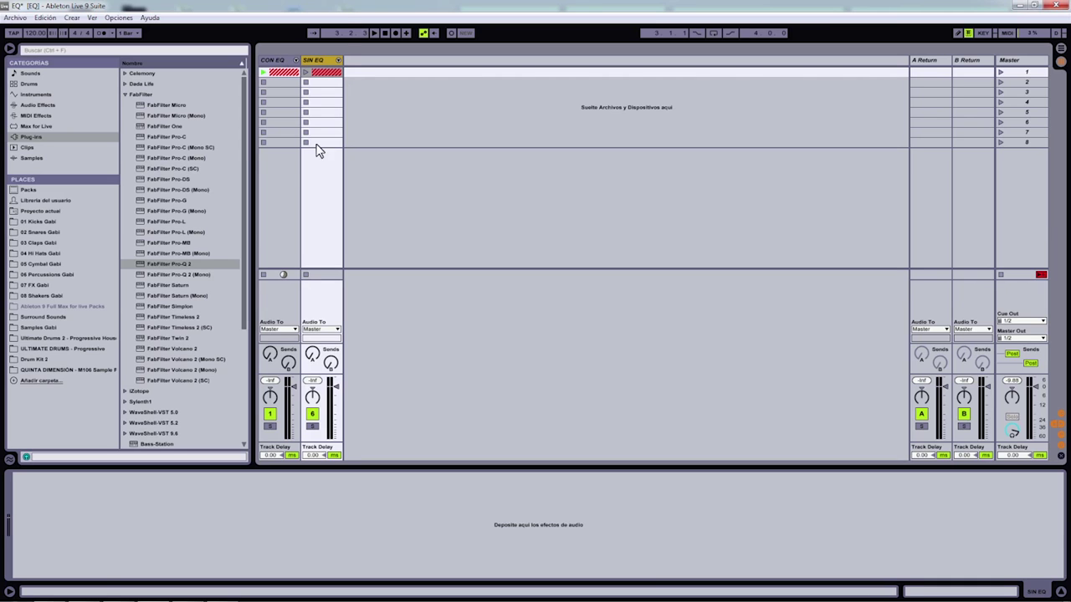
# Step: Play the CON EQ group, solo the SIN EQ group and launch the SIN EQ clips, stopping playback at the end
pyautogui.click(282, 179)
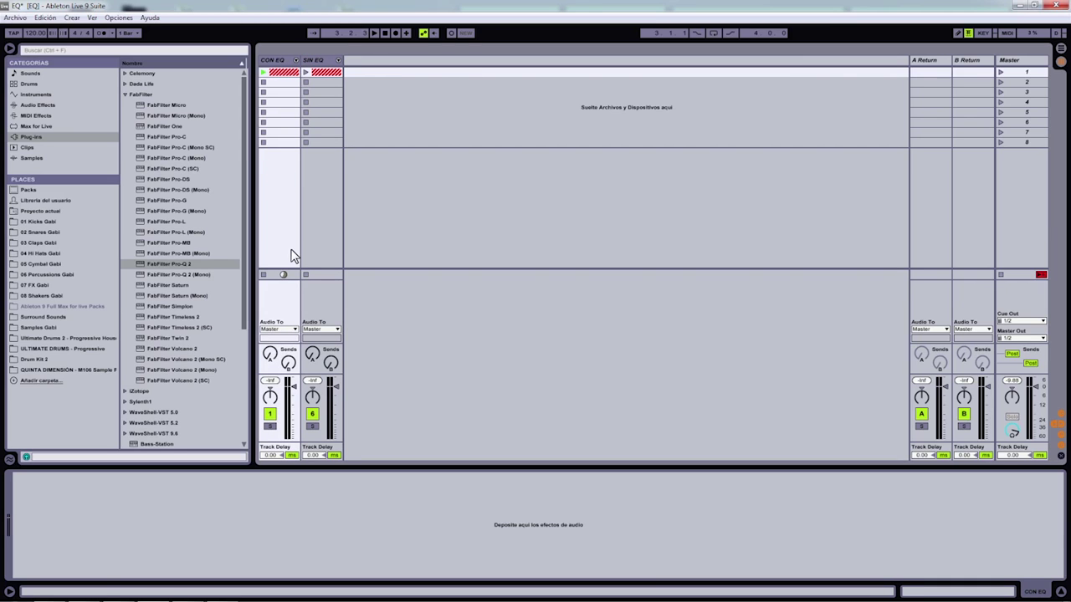
pyautogui.click(374, 33)
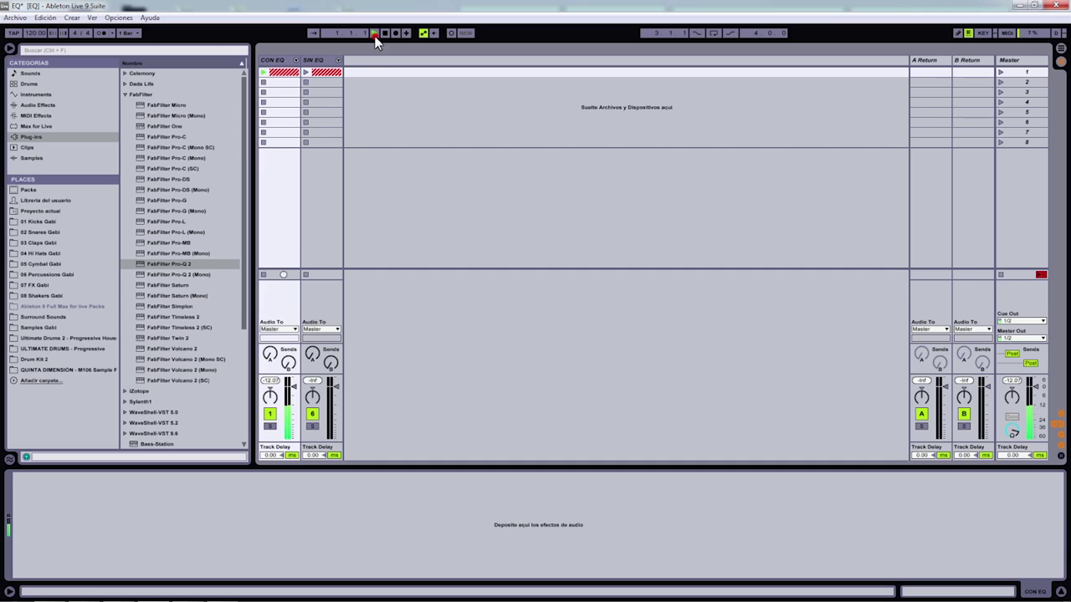
pyautogui.click(312, 413)
pyautogui.click(312, 413)
pyautogui.click(269, 426)
pyautogui.click(314, 428)
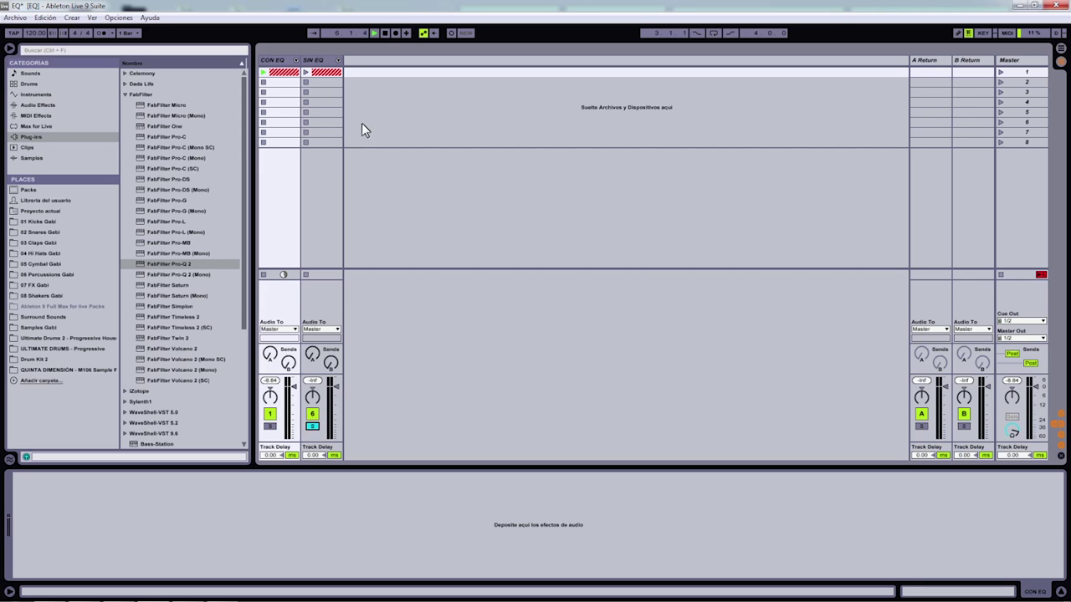
pyautogui.click(382, 33)
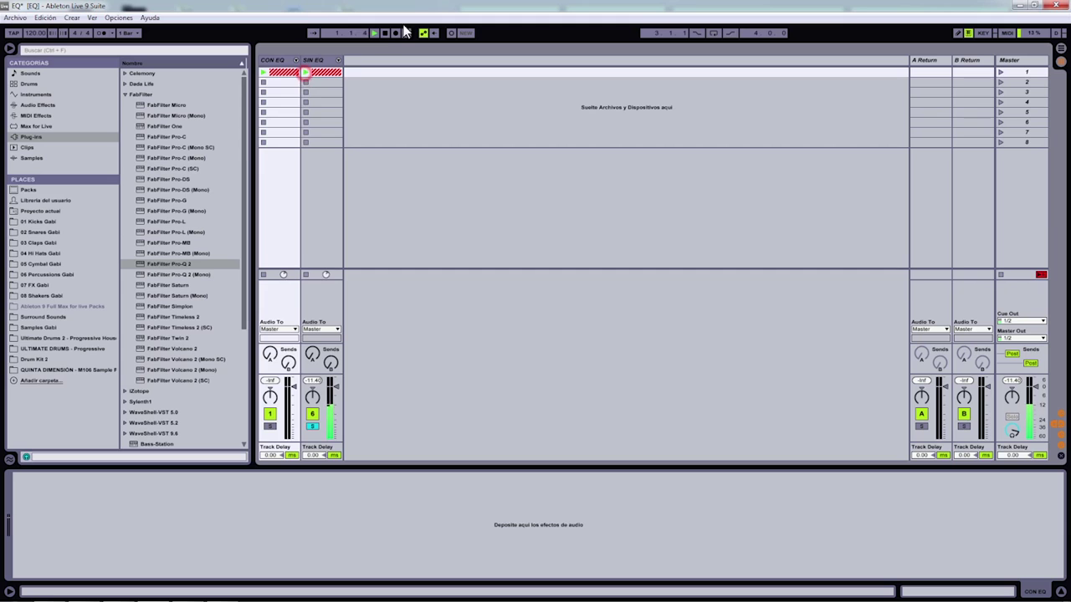
pyautogui.click(383, 33)
# Step: Play the mix, alternating solo between the CON EQ and SIN EQ groups to compare them, and stop playback
pyautogui.click(373, 33)
pyautogui.click(271, 427)
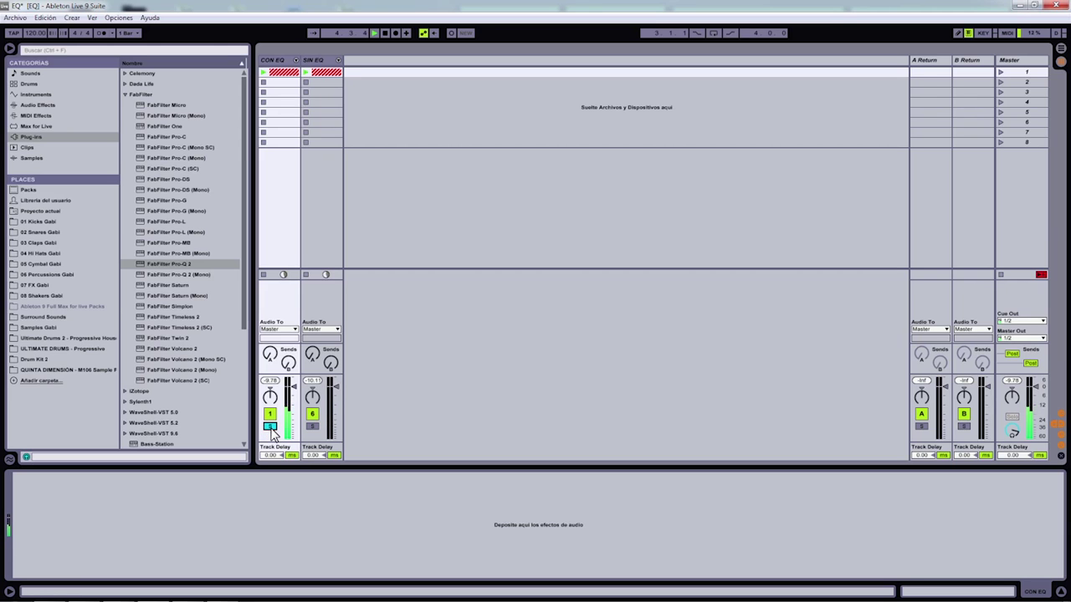
pyautogui.click(312, 427)
pyautogui.click(270, 427)
pyautogui.click(315, 427)
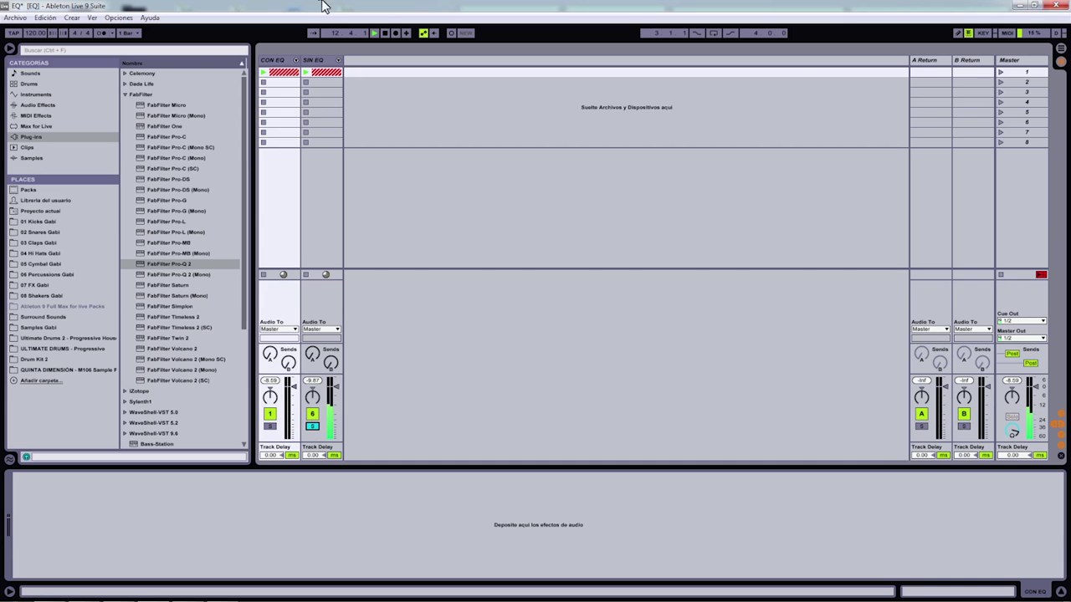
pyautogui.click(384, 34)
# Step: Unfold the SIN EQ group and its drum rack, and check the devices on the snare and hi-hat pads
pyautogui.click(338, 61)
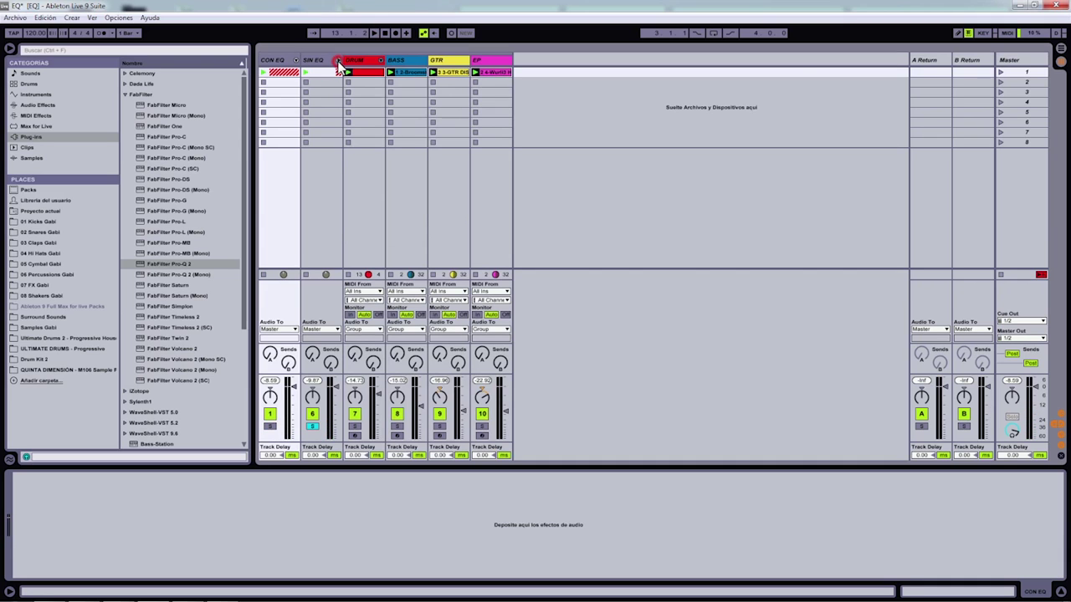
pyautogui.click(381, 60)
pyautogui.click(410, 198)
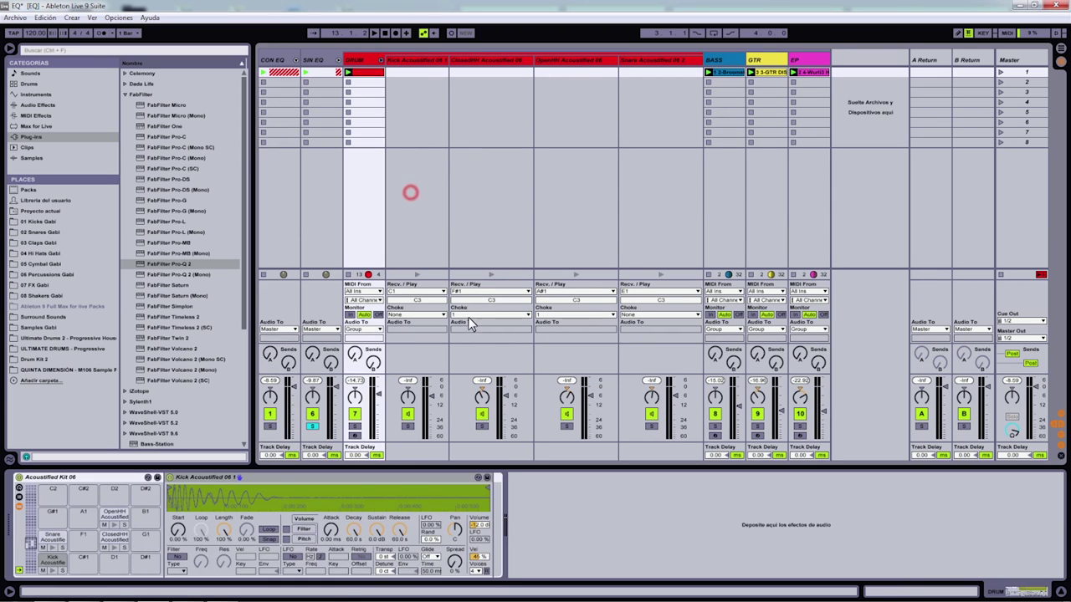
pyautogui.click(53, 539)
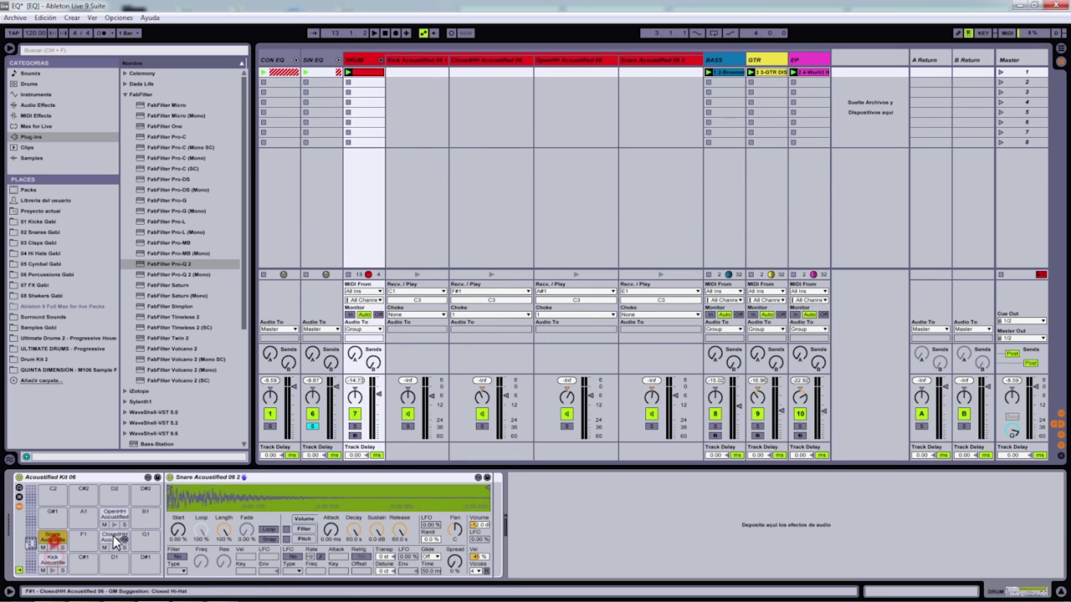
pyautogui.click(114, 537)
pyautogui.click(114, 514)
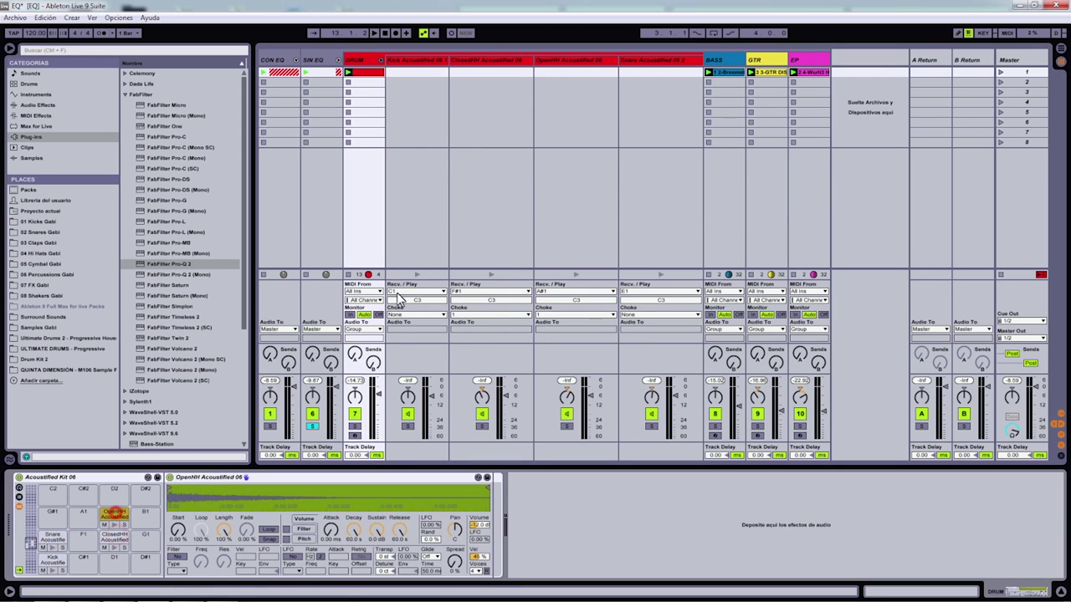
pyautogui.click(381, 60)
# Step: Unfold the CON EQ group, check the devices on its bass track and drum pads, and fold both groups
pyautogui.click(294, 60)
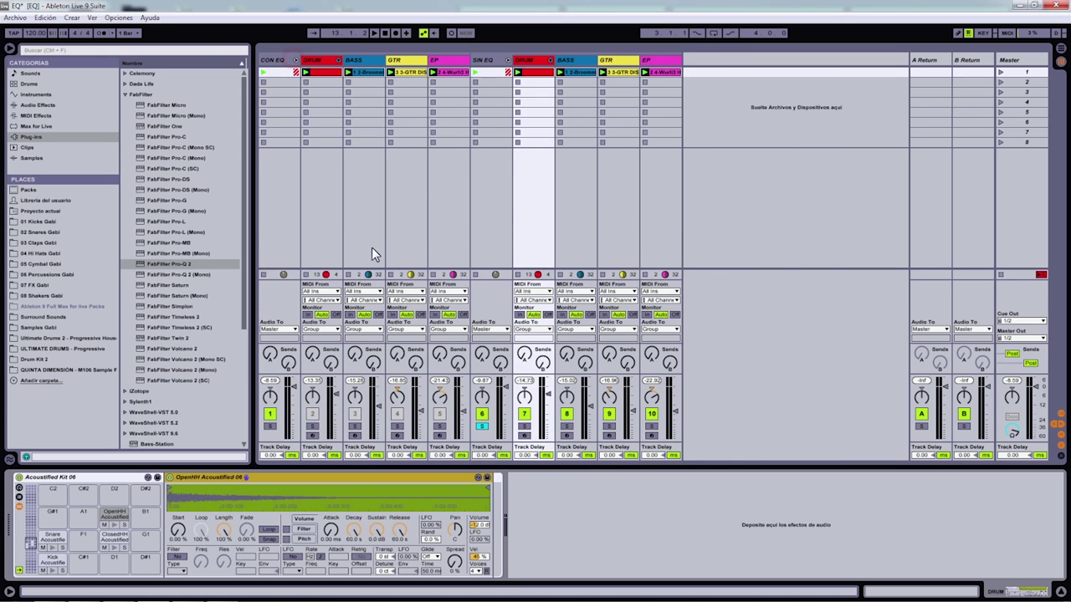
pyautogui.click(318, 232)
pyautogui.click(358, 213)
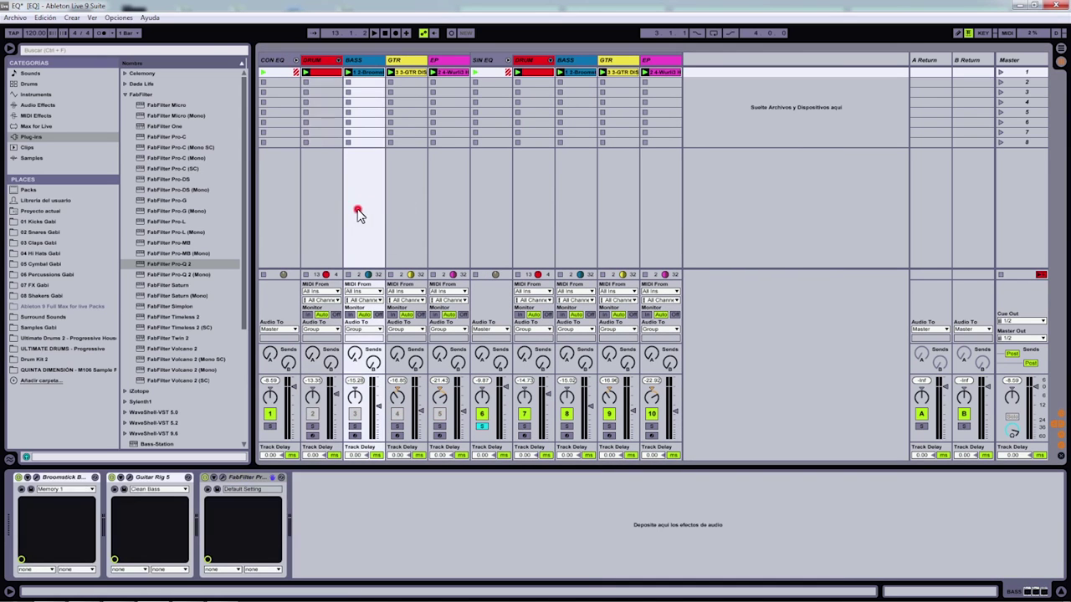
pyautogui.click(310, 184)
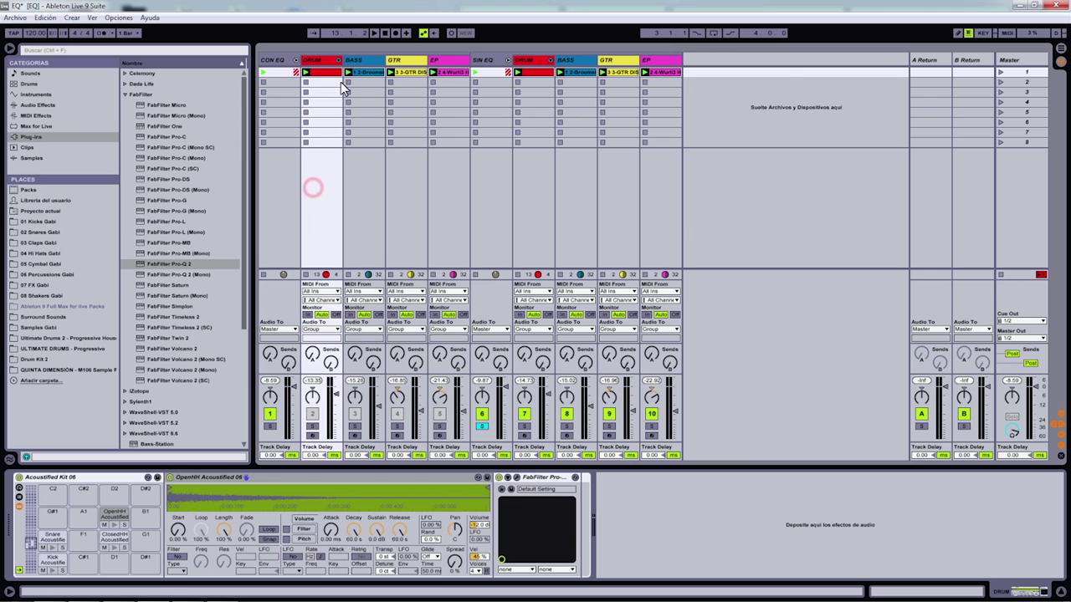
pyautogui.click(339, 60)
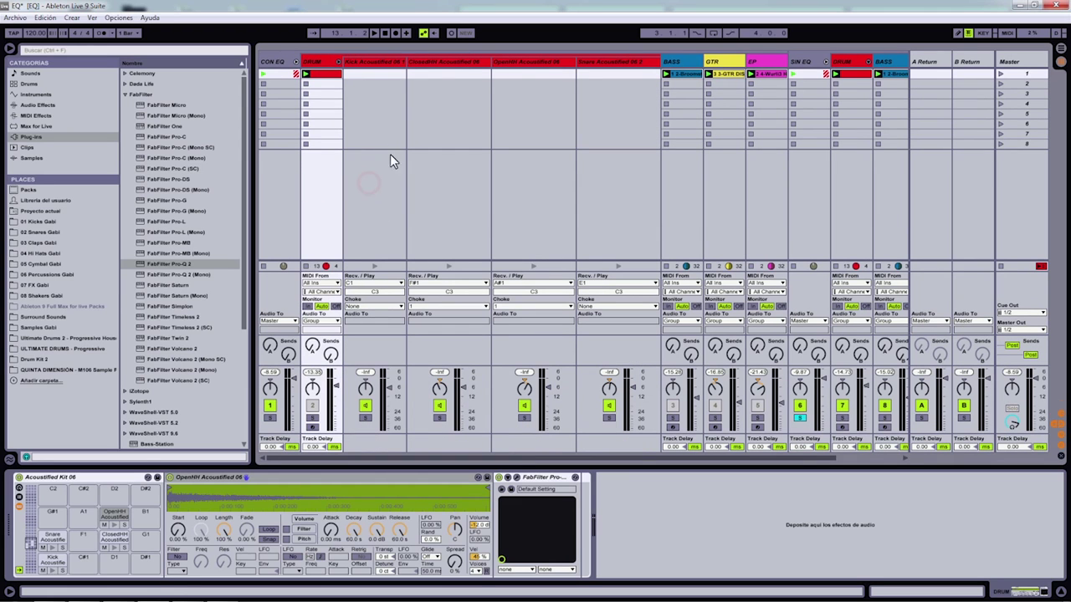
pyautogui.click(54, 559)
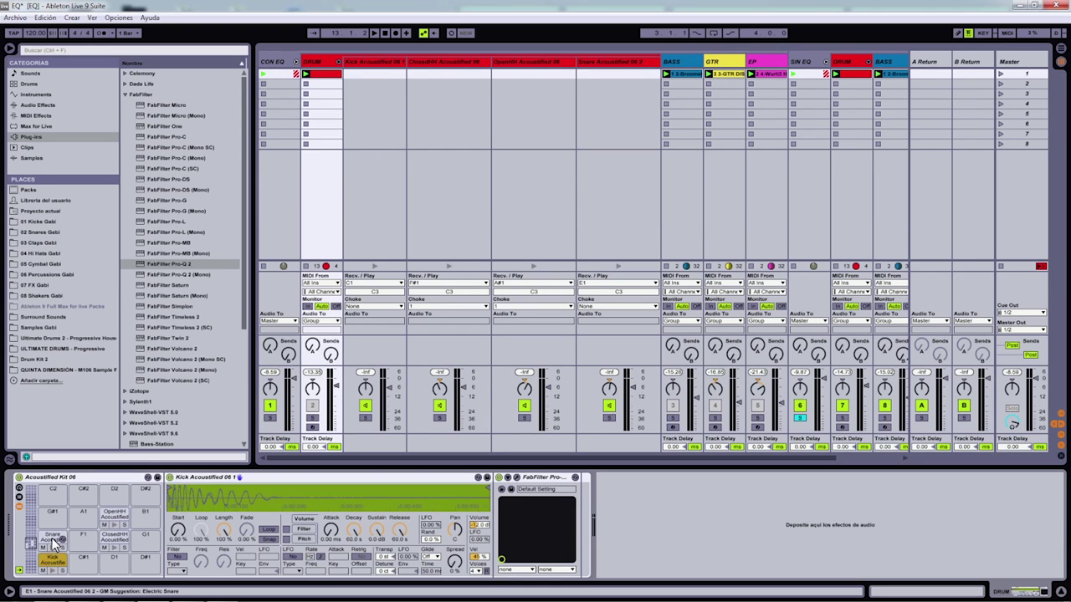
pyautogui.click(114, 514)
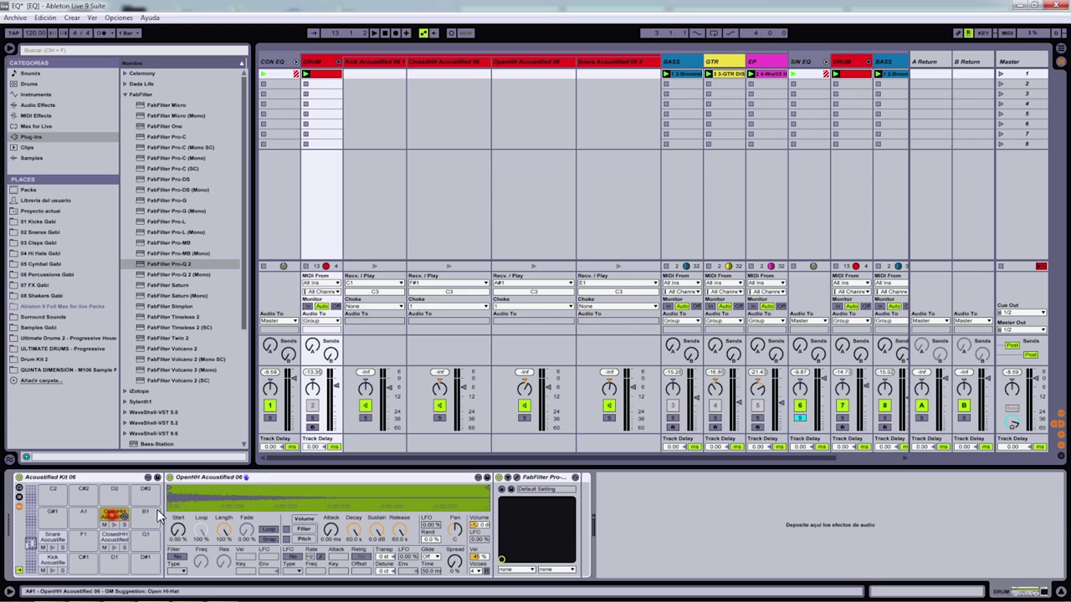
pyautogui.click(339, 62)
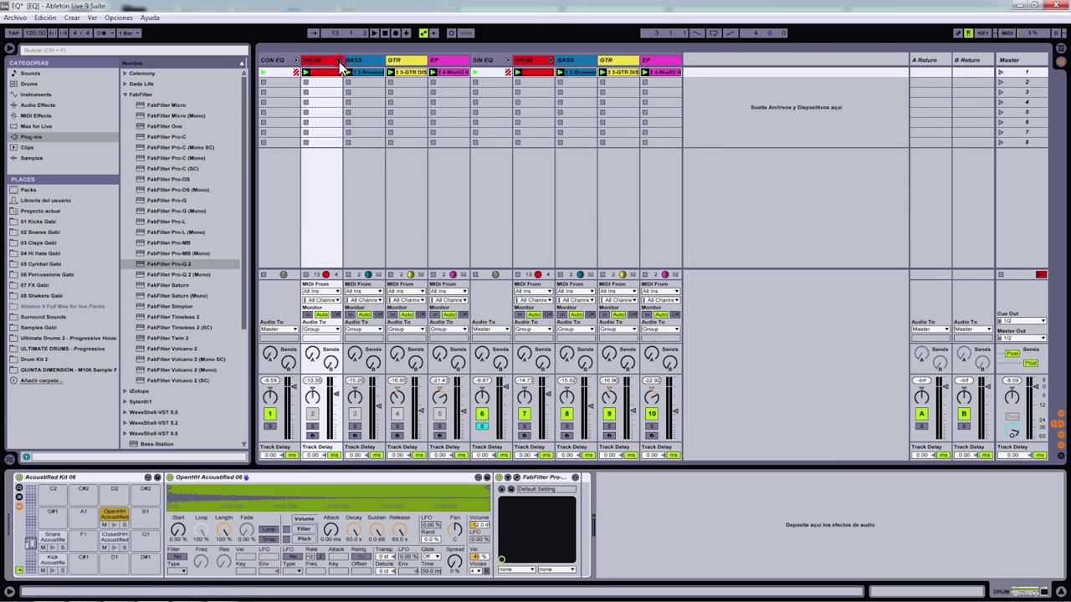
pyautogui.click(295, 61)
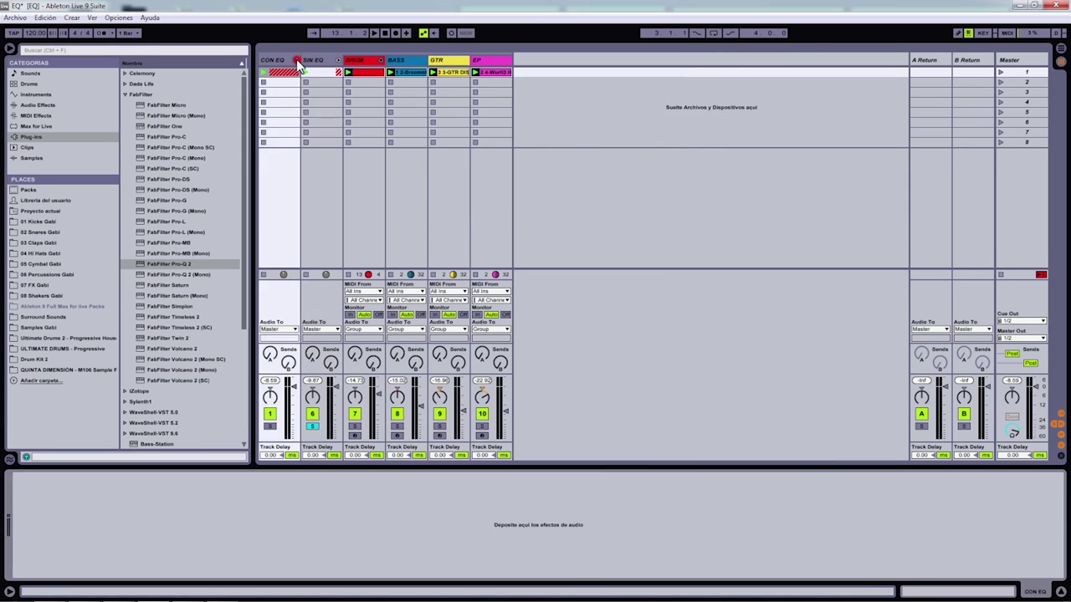
pyautogui.click(338, 61)
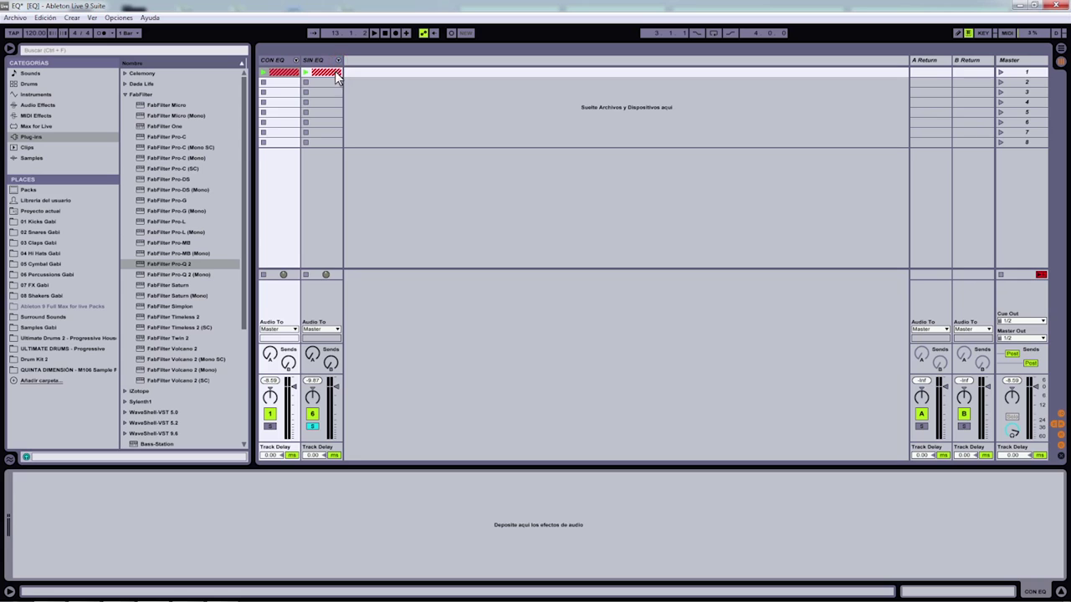
# Step: Select the CON EQ group and collapse the FabFilter folder in the plug-in browser
pyautogui.click(287, 206)
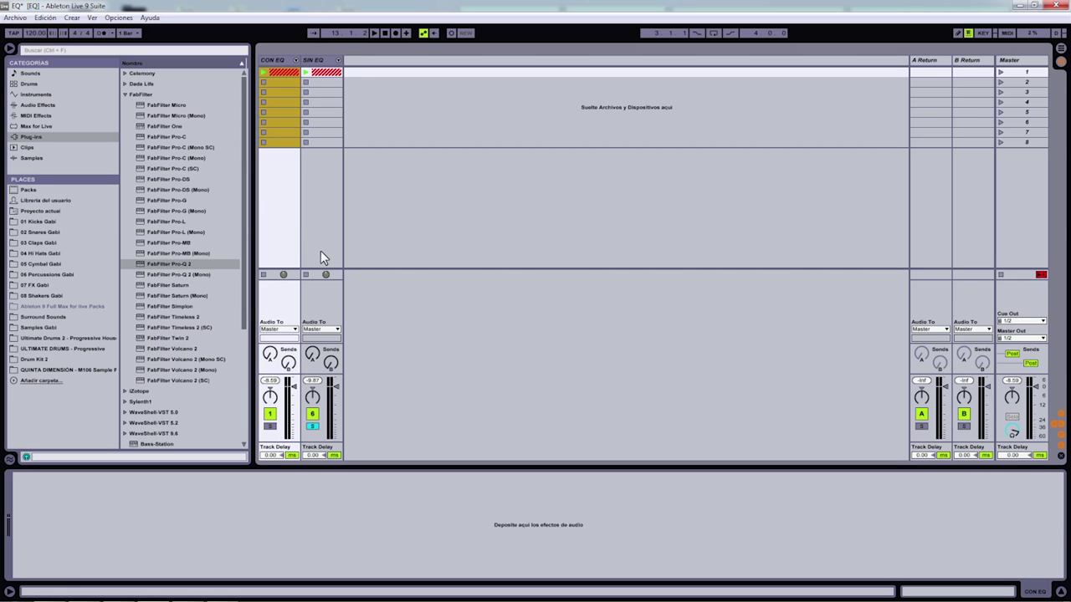
pyautogui.click(274, 60)
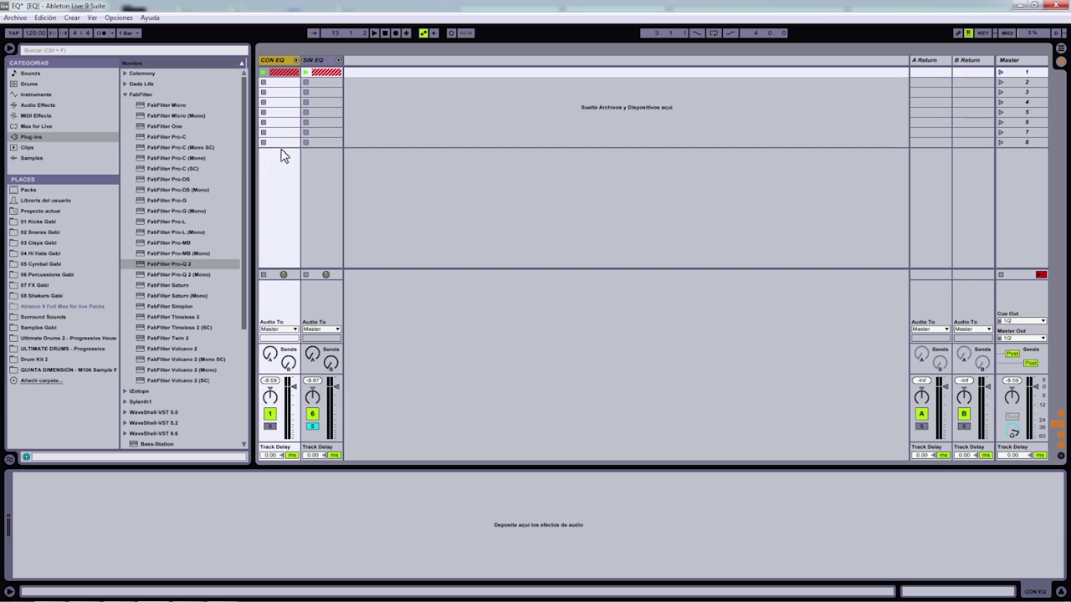
pyautogui.click(126, 93)
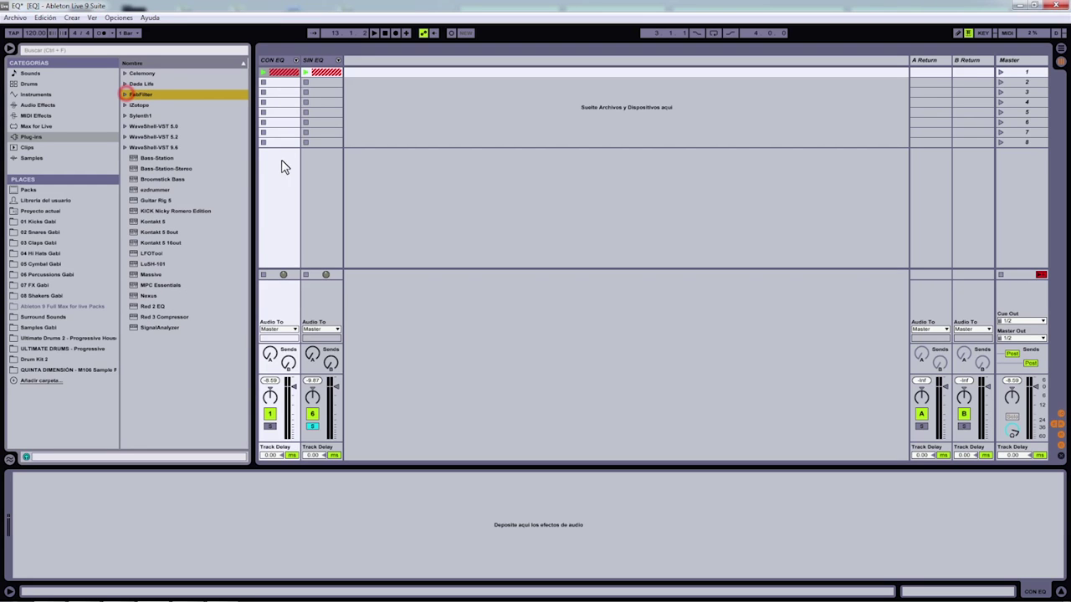
# Step: Add a FabFilter Pro-Q 2 to the CON EQ group, close its window and collapse the FabFilter folder
pyautogui.click(286, 61)
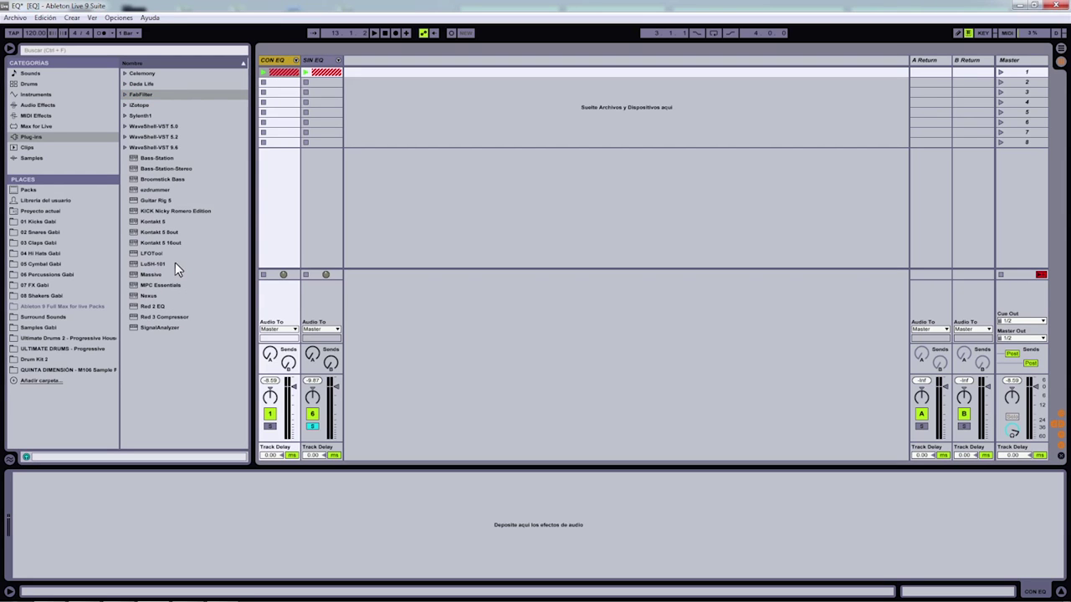
pyautogui.click(125, 94)
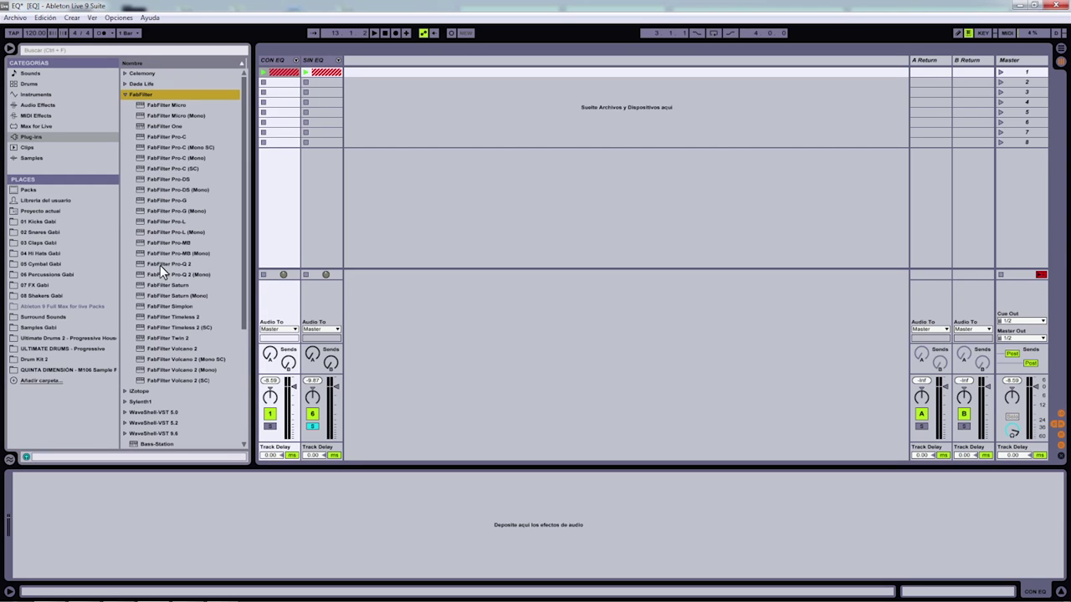
pyautogui.moveTo(163, 265); pyautogui.dragTo(278, 207)
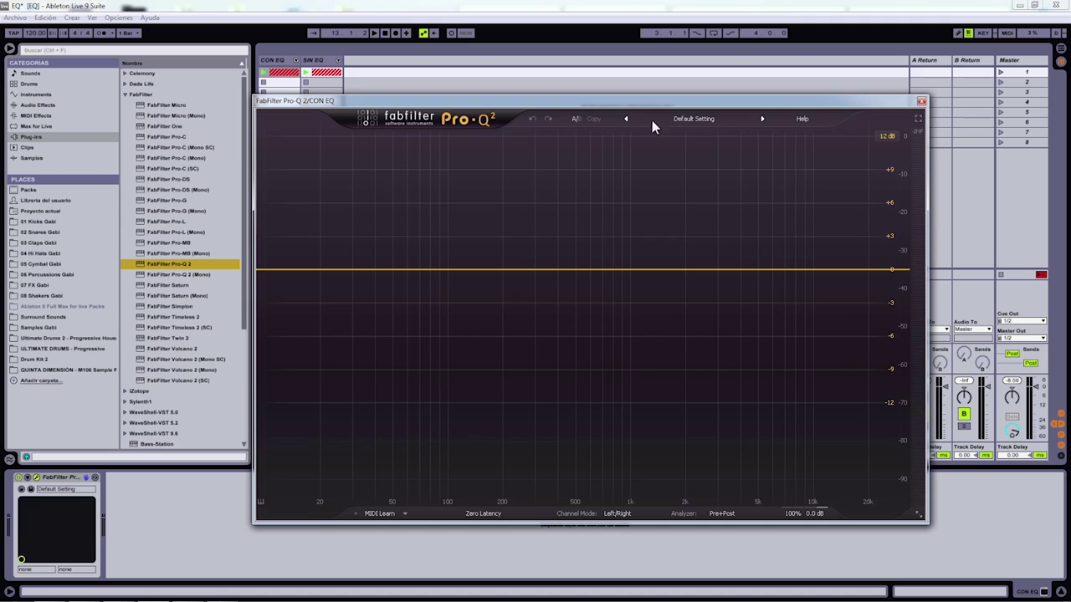
pyautogui.click(921, 101)
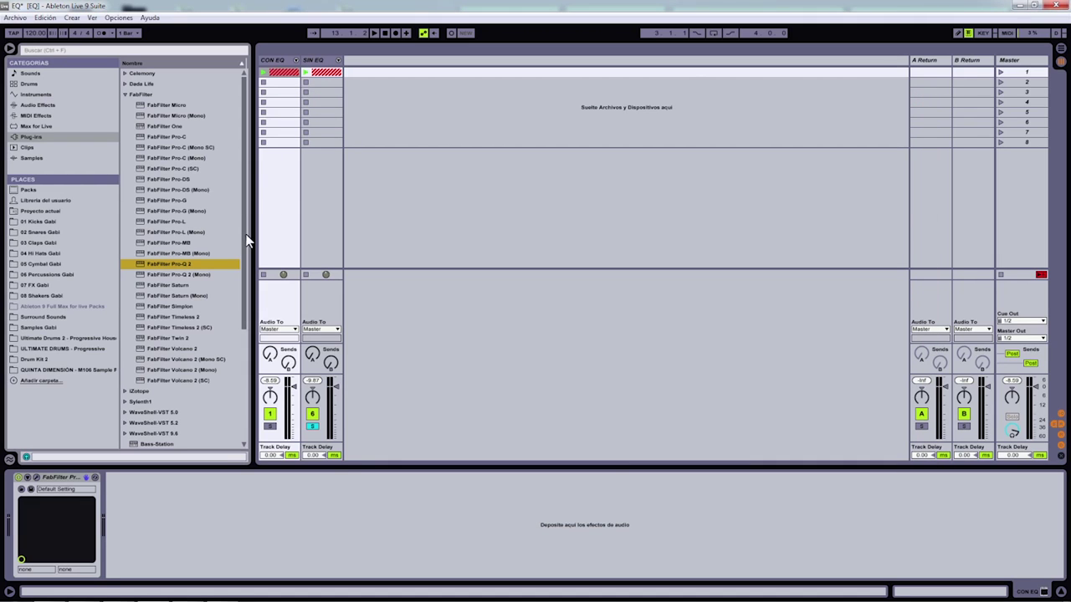
pyautogui.click(126, 94)
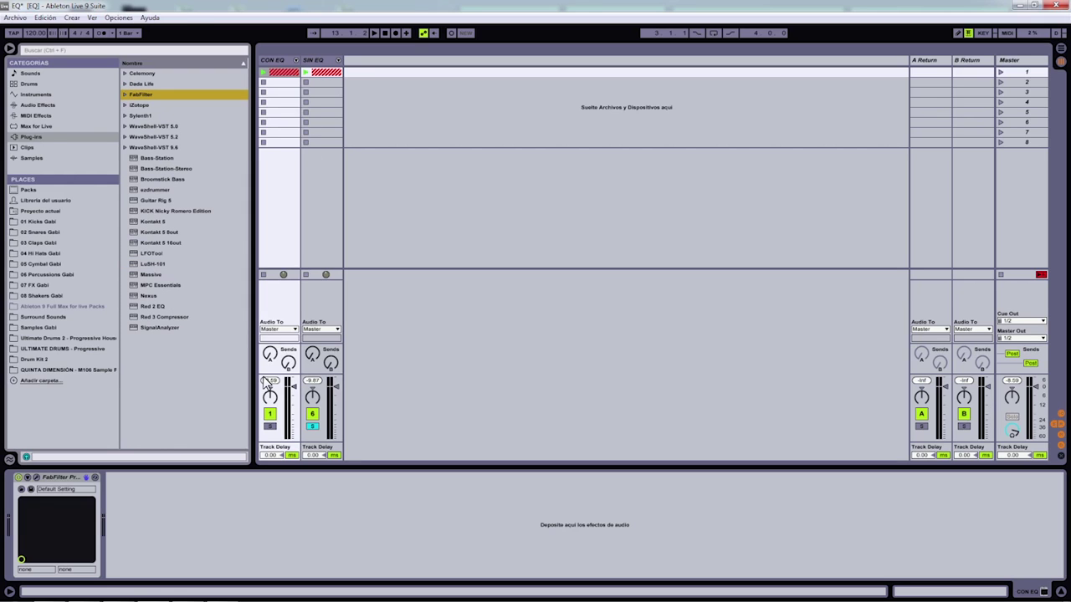
# Step: Solo the CON EQ group during playback, mute the SIN EQ group and take CON EQ out of solo
pyautogui.click(270, 428)
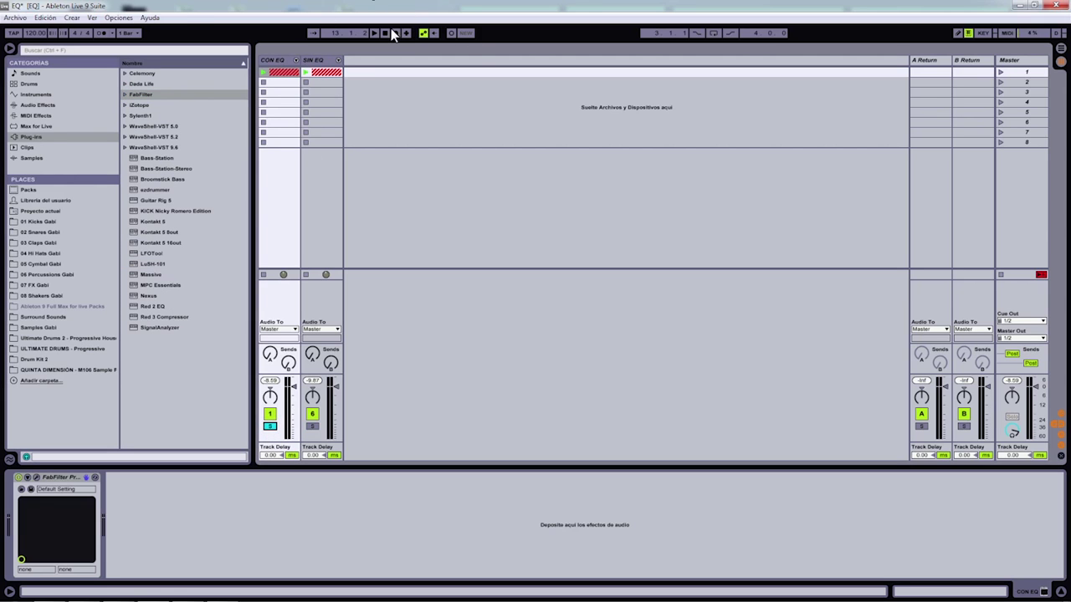
pyautogui.click(374, 33)
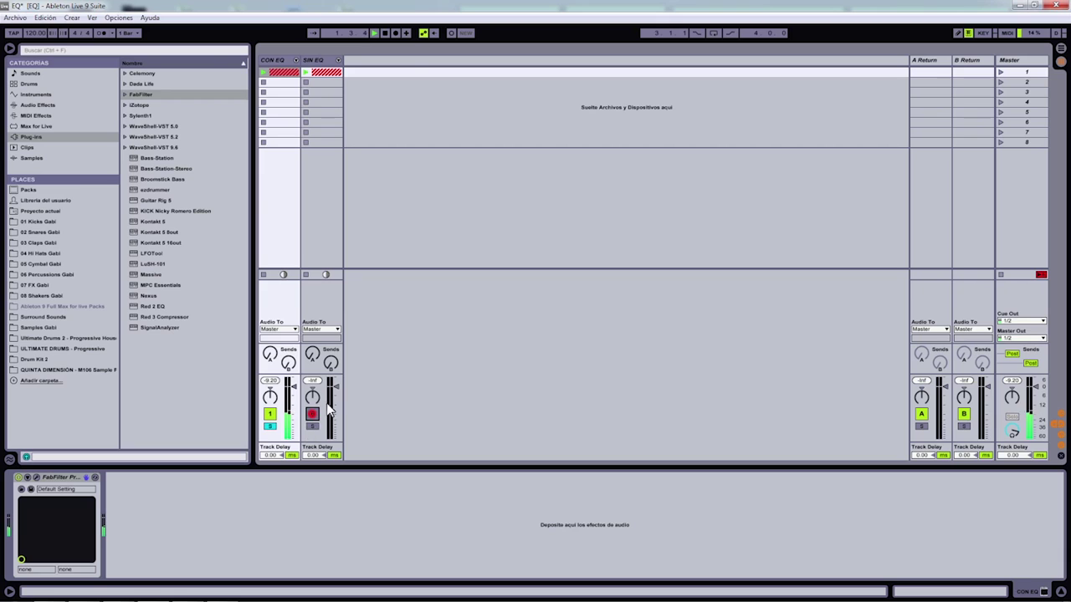
pyautogui.click(384, 32)
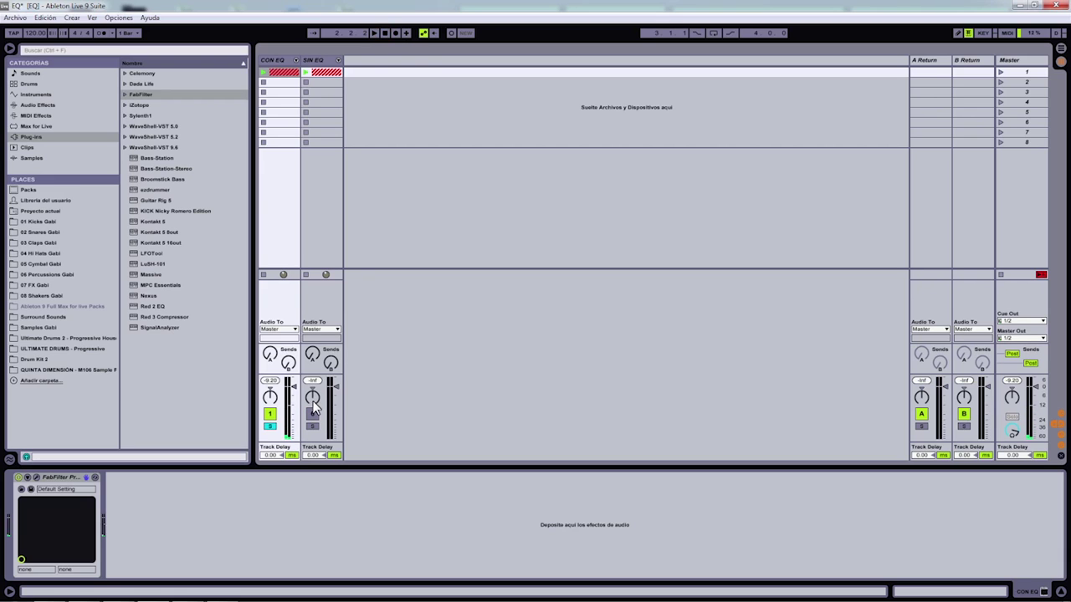
pyautogui.click(374, 33)
pyautogui.click(269, 427)
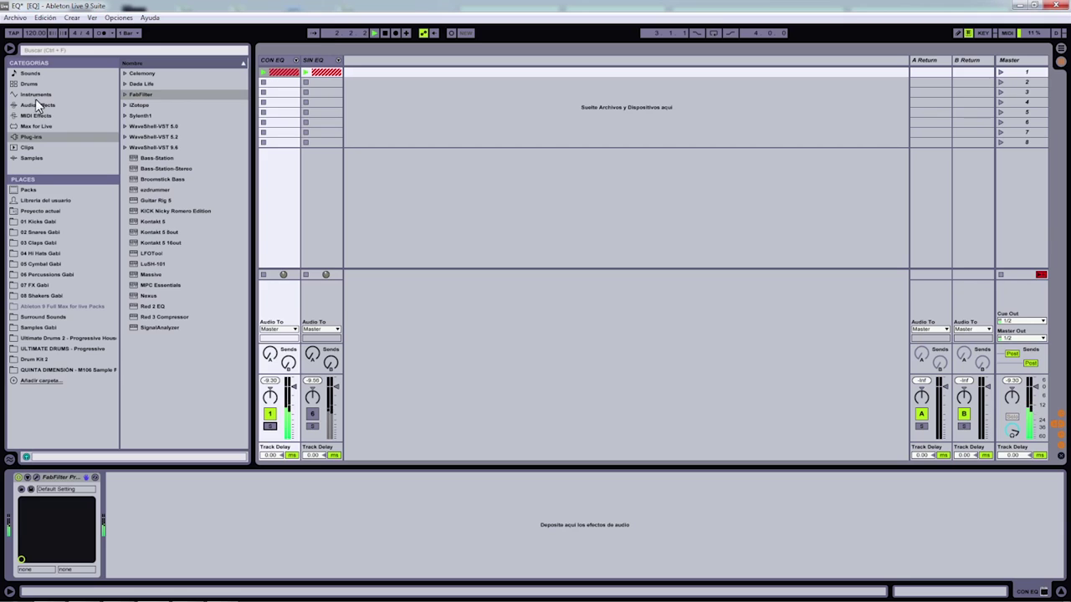
# Step: Stop playback and add an EQ Three audio effect after the Pro-Q 2 on the CON EQ group
pyautogui.click(36, 104)
pyautogui.click(386, 32)
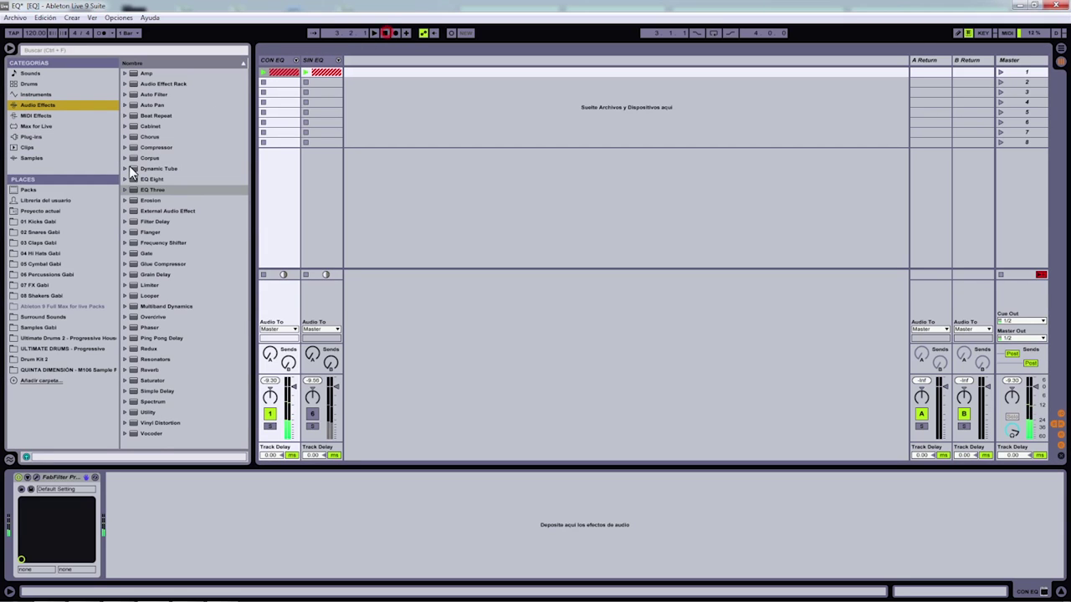
pyautogui.moveTo(156, 190); pyautogui.dragTo(271, 358)
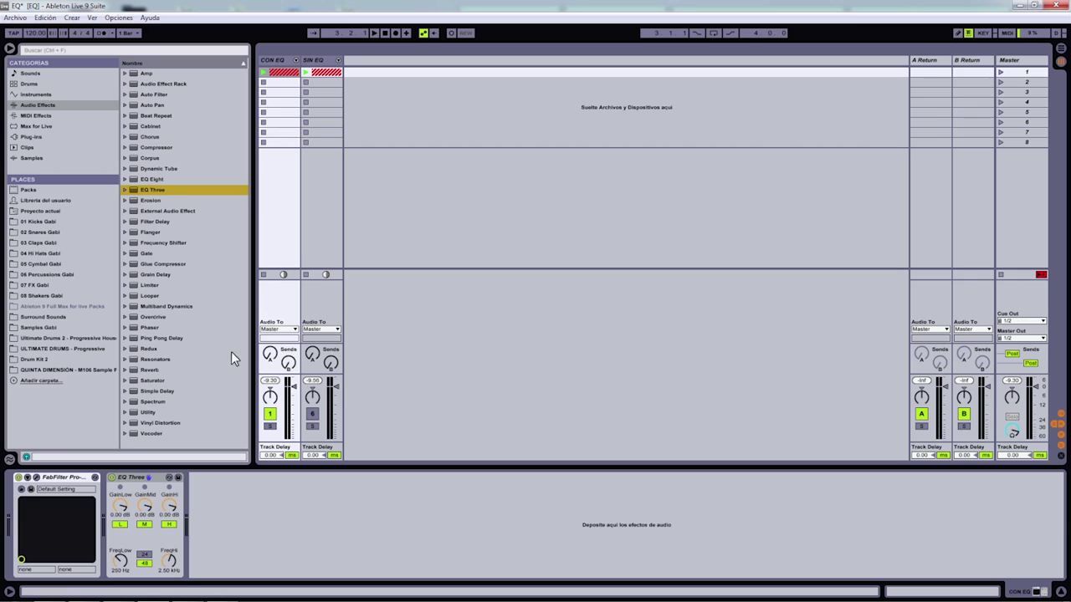
# Step: Play the mix, try out EQ Three's low, mid and high gains, reset all three to their defaults and stop playback
pyautogui.click(373, 33)
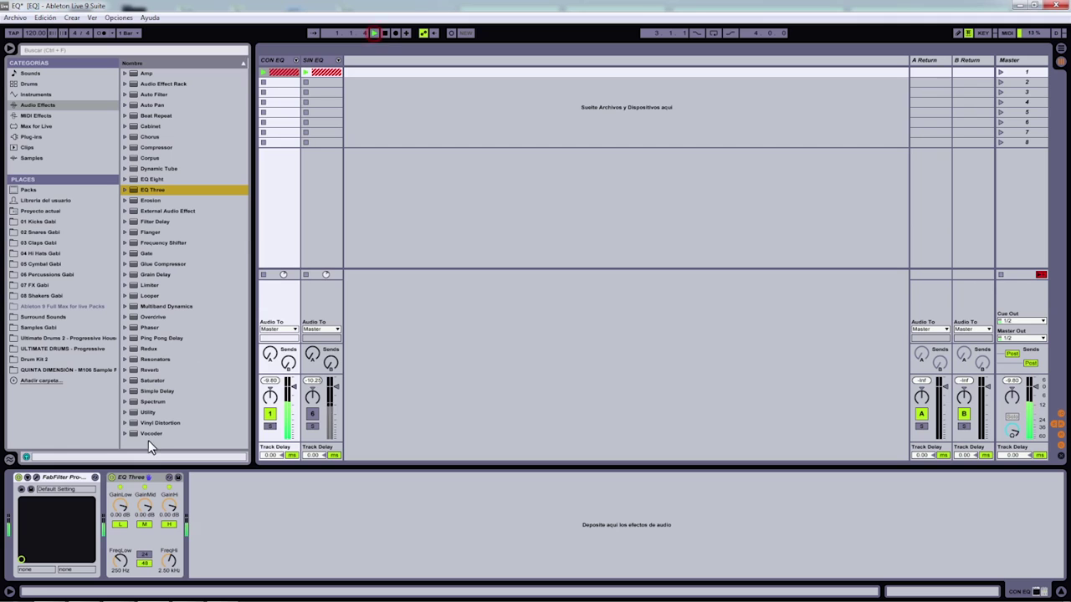
pyautogui.moveTo(120, 510); pyautogui.dragTo(169, 512)
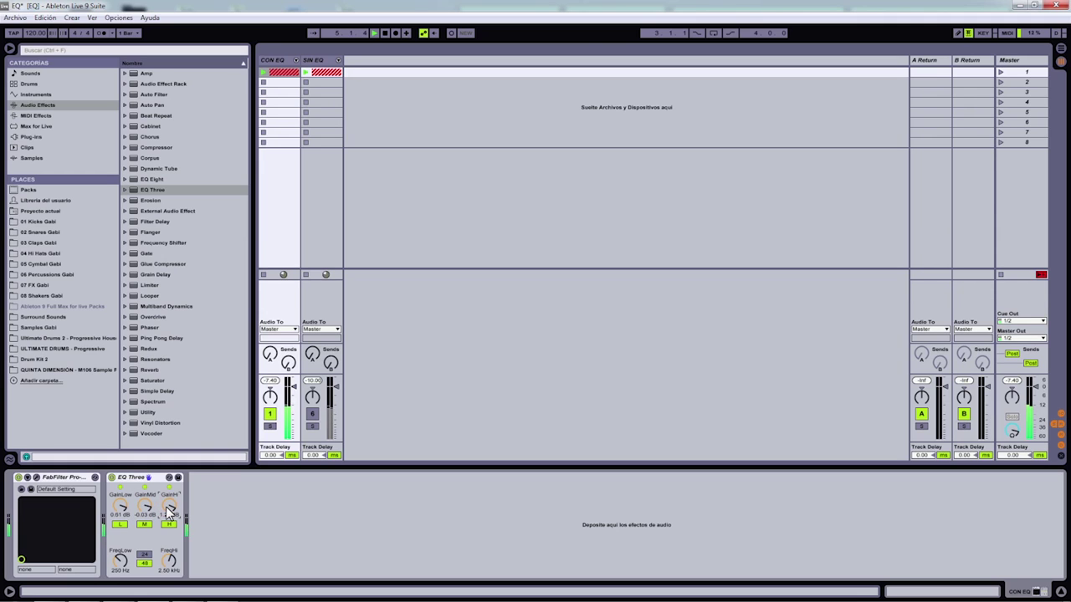
pyautogui.rightClick(121, 510)
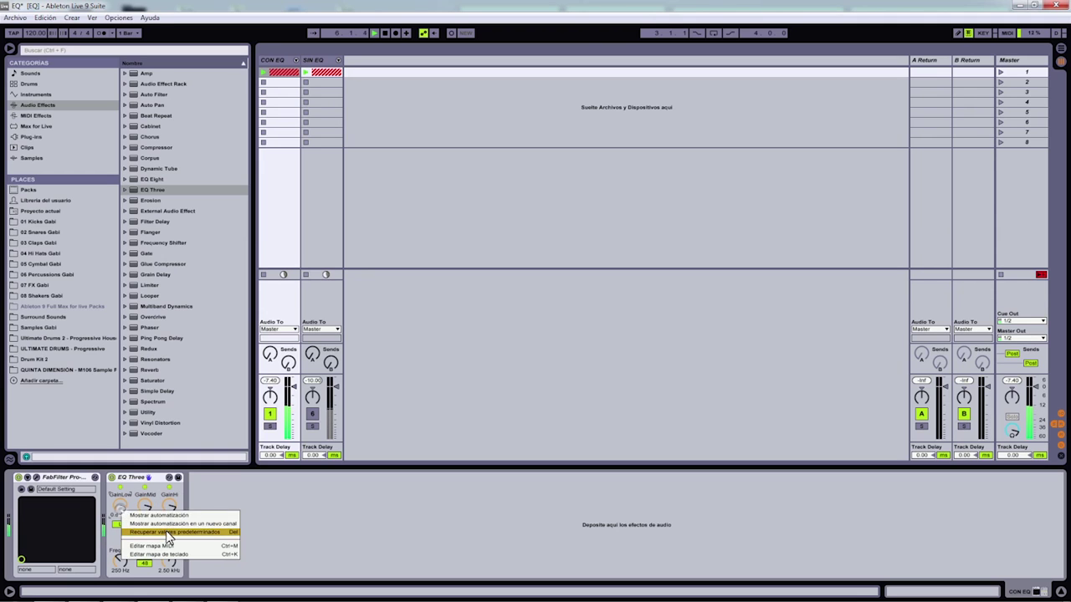
pyautogui.click(166, 532)
pyautogui.rightClick(144, 508)
pyautogui.click(180, 532)
pyautogui.rightClick(168, 509)
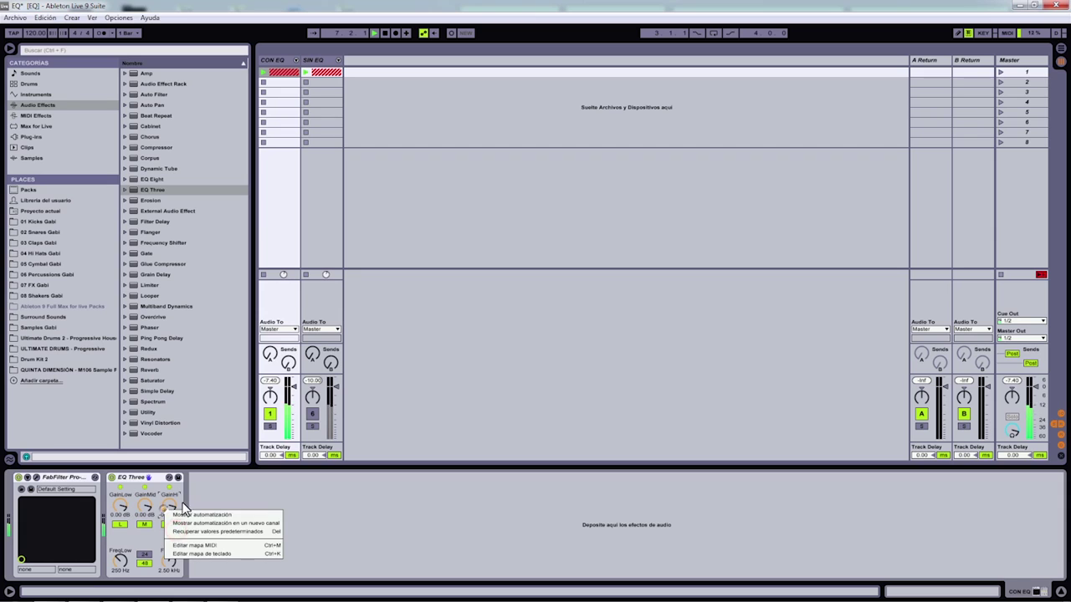
pyautogui.click(184, 532)
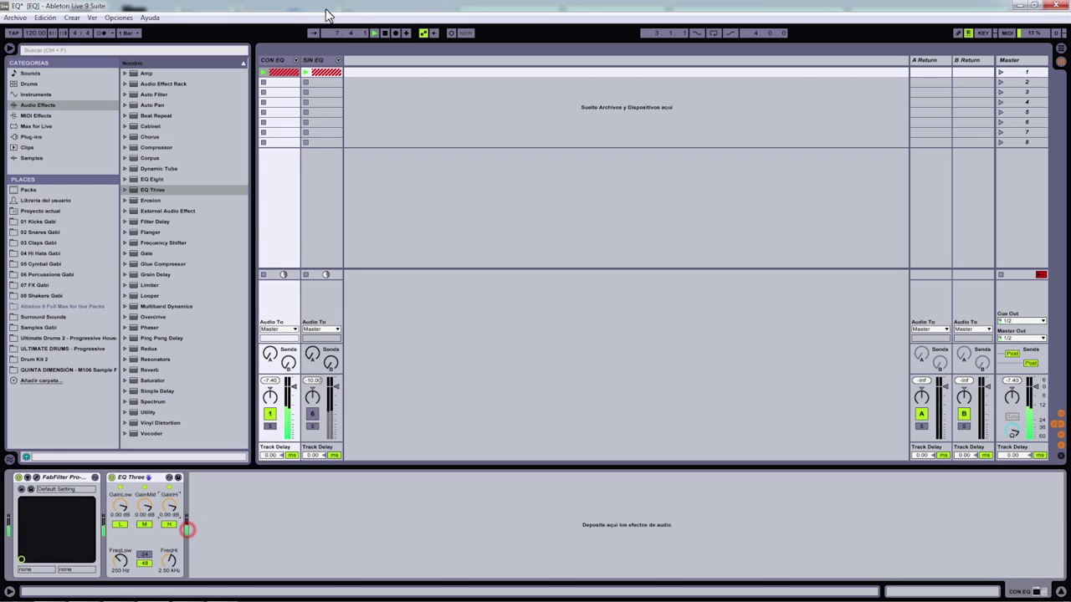
pyautogui.click(384, 34)
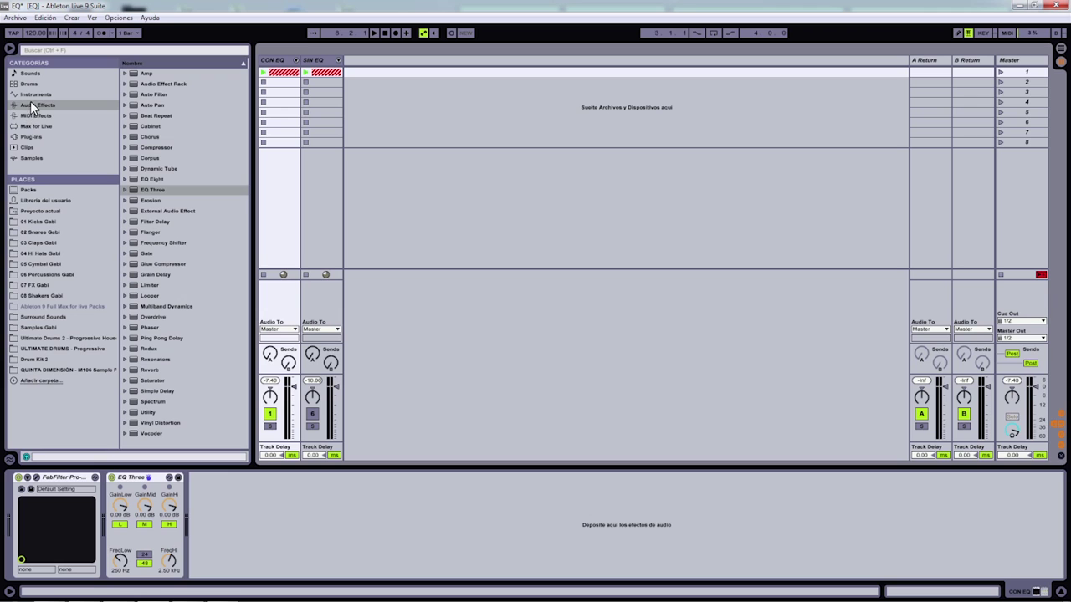
# Step: Add a second FabFilter Pro-Q 2 after EQ Three on the CON EQ group
pyautogui.click(32, 138)
pyautogui.click(124, 93)
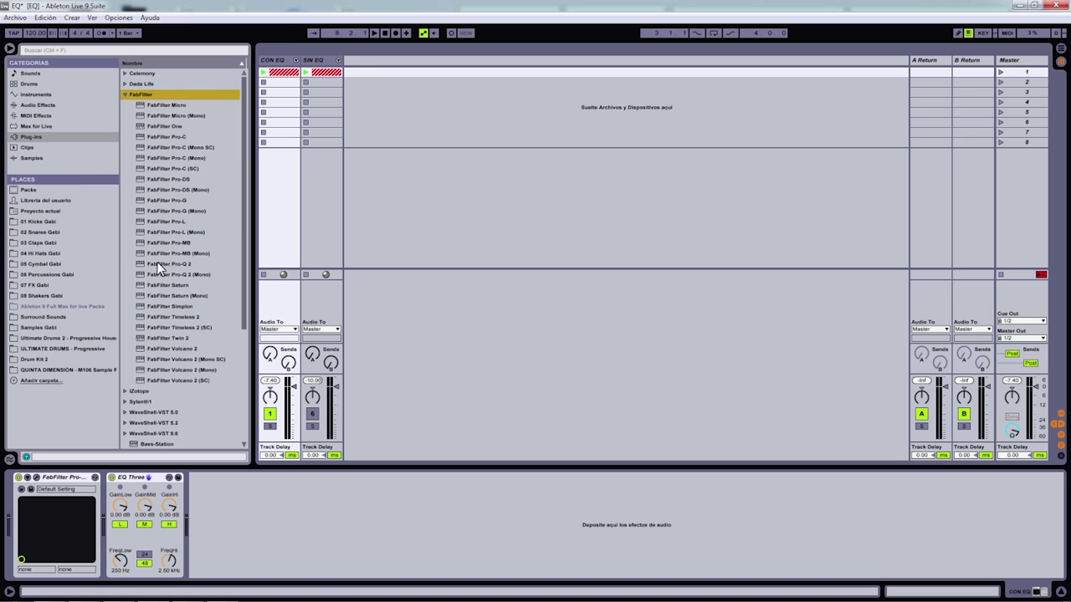
pyautogui.moveTo(159, 263); pyautogui.dragTo(287, 216)
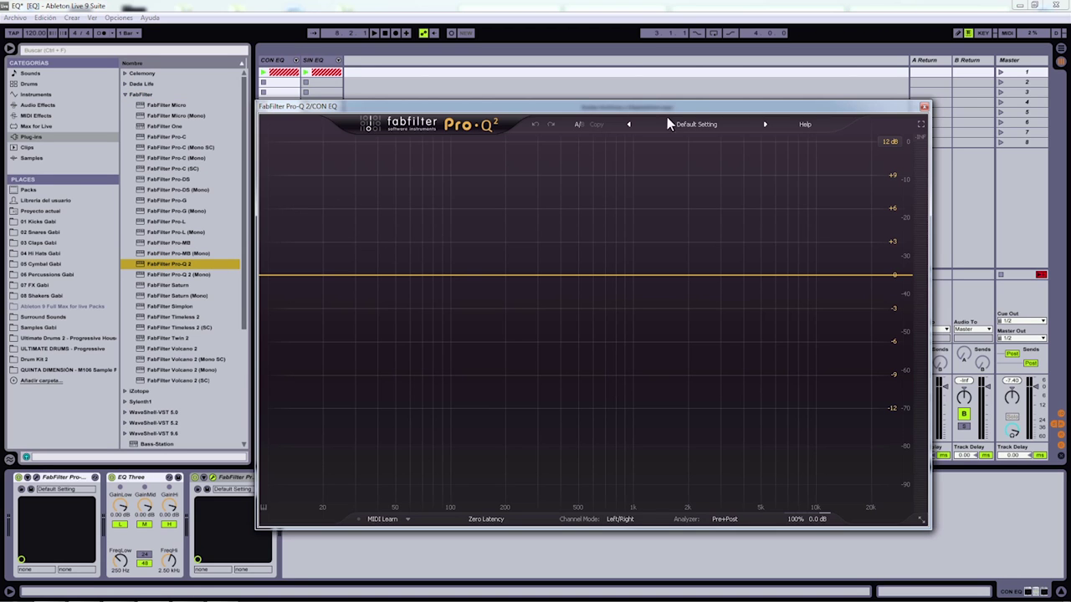
# Step: Play the mix and create a 24 dB/oct Low Cut band just above 20 Hz in the new Pro-Q 2
pyautogui.click(380, 35)
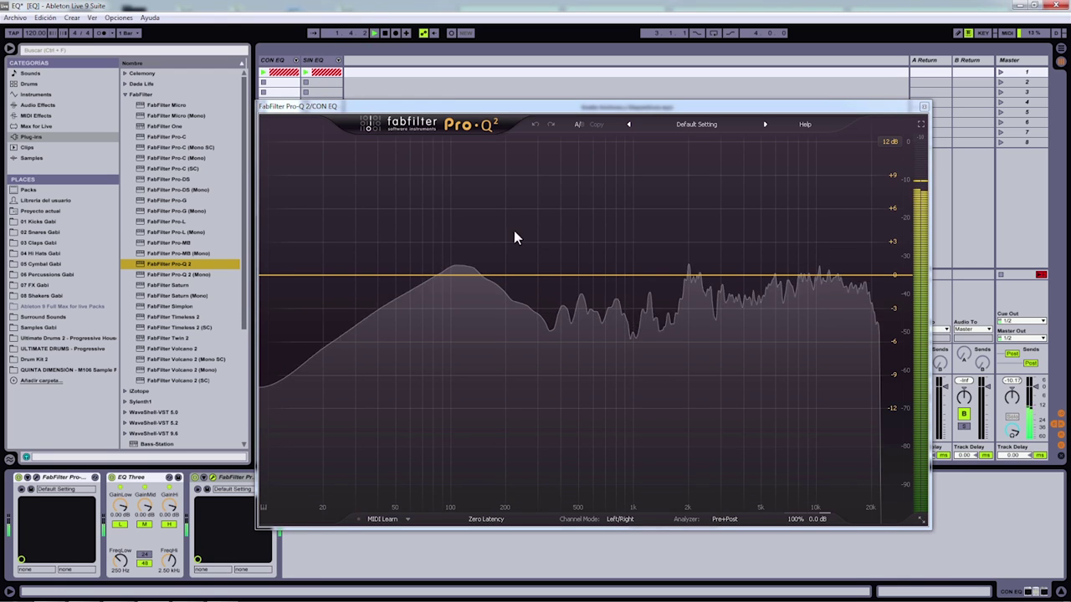
pyautogui.click(364, 276)
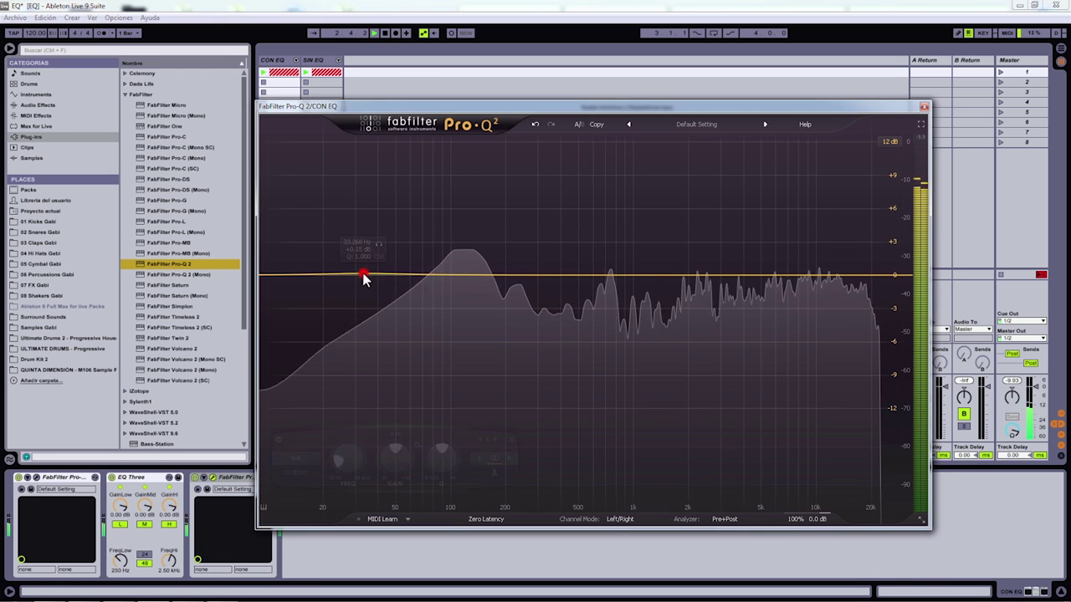
pyautogui.rightClick(364, 276)
pyautogui.moveTo(426, 299)
pyautogui.click(494, 320)
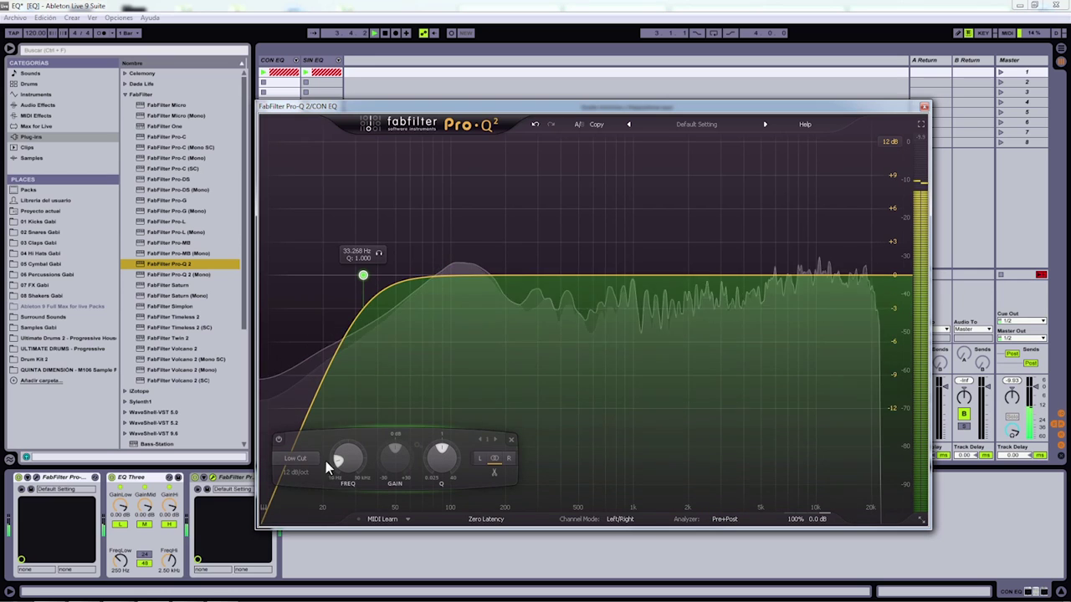
pyautogui.click(297, 473)
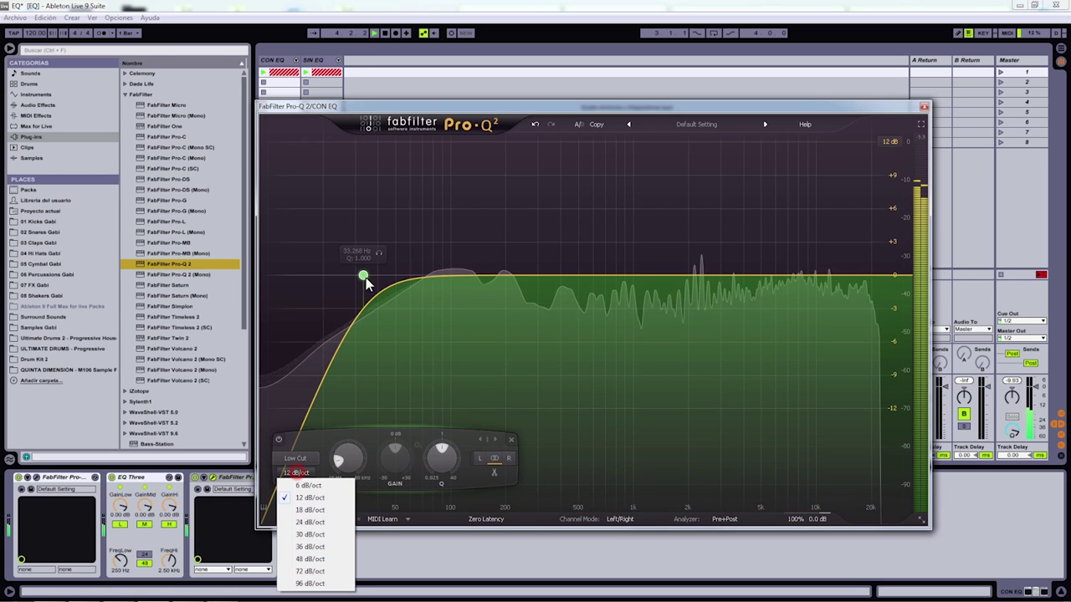
pyautogui.click(311, 522)
pyautogui.moveTo(364, 276); pyautogui.dragTo(335, 282)
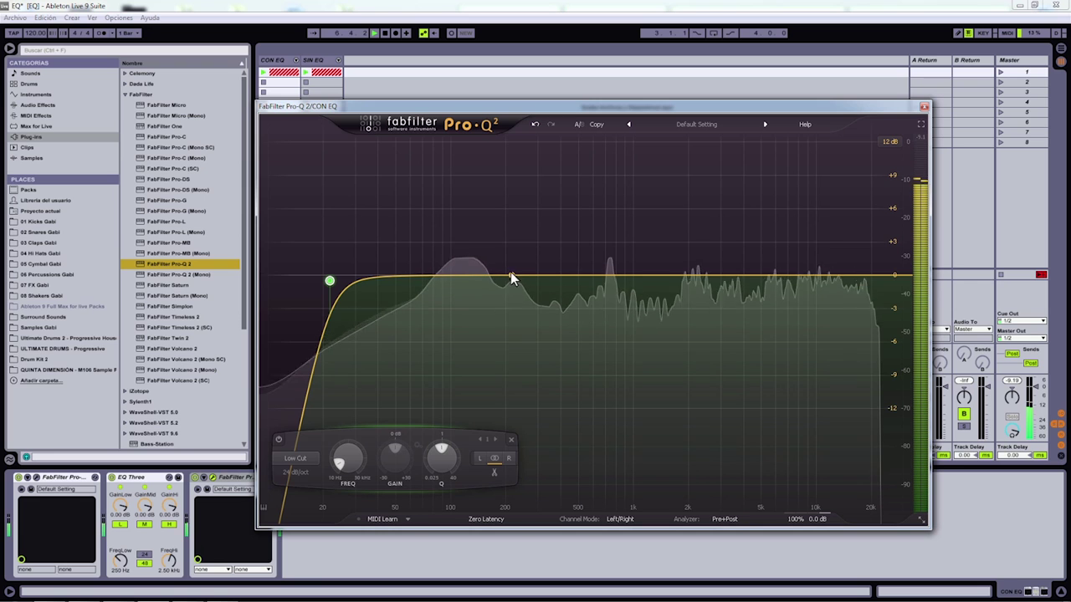
# Step: Add a wide bell boost of about 1.7 dB at 99 Hz and a narrower bell cut of about 4 dB near 260 Hz
pyautogui.moveTo(461, 276); pyautogui.dragTo(450, 257)
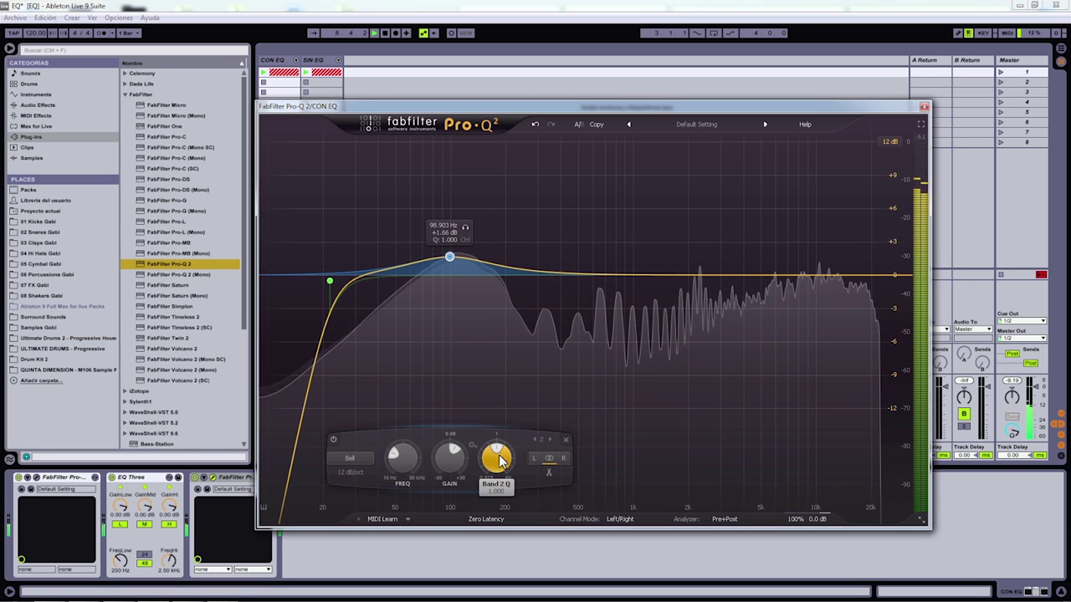
pyautogui.moveTo(500, 458); pyautogui.dragTo(500, 478)
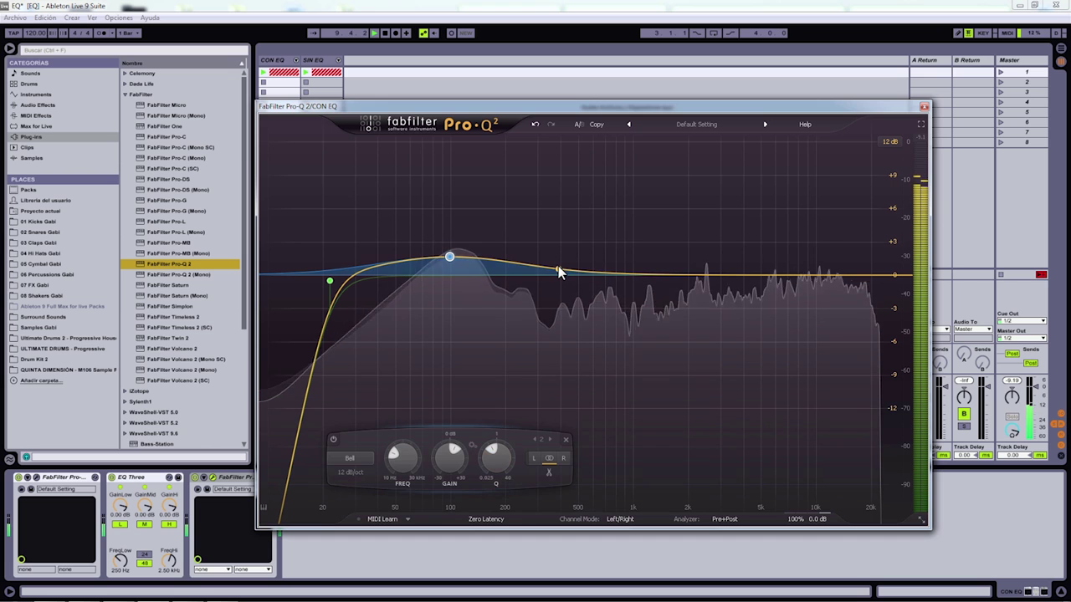
pyautogui.moveTo(559, 272); pyautogui.dragTo(527, 306)
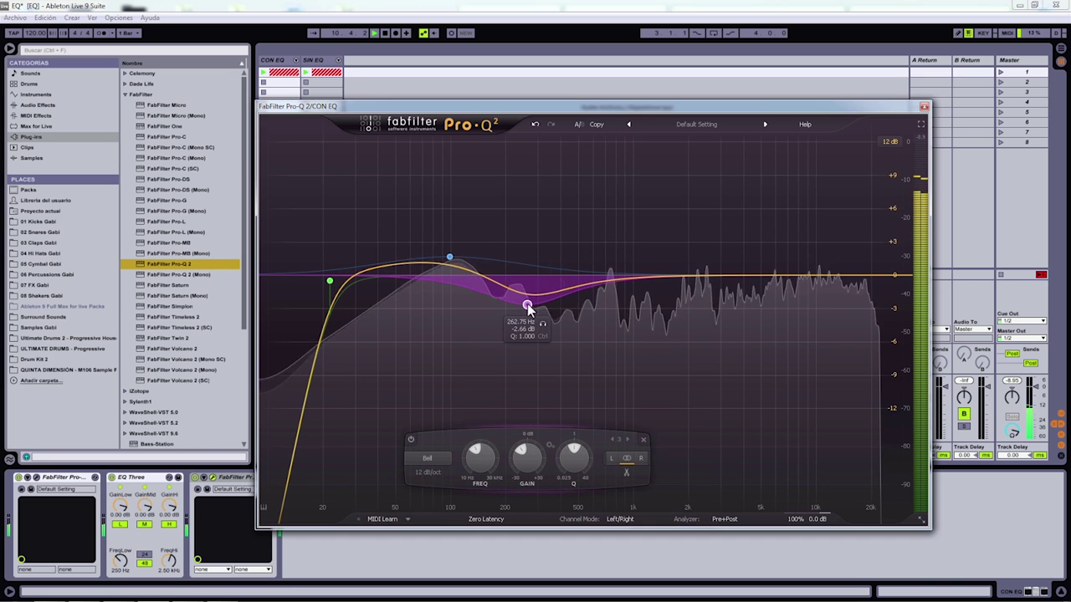
pyautogui.moveTo(574, 456); pyautogui.dragTo(574, 444)
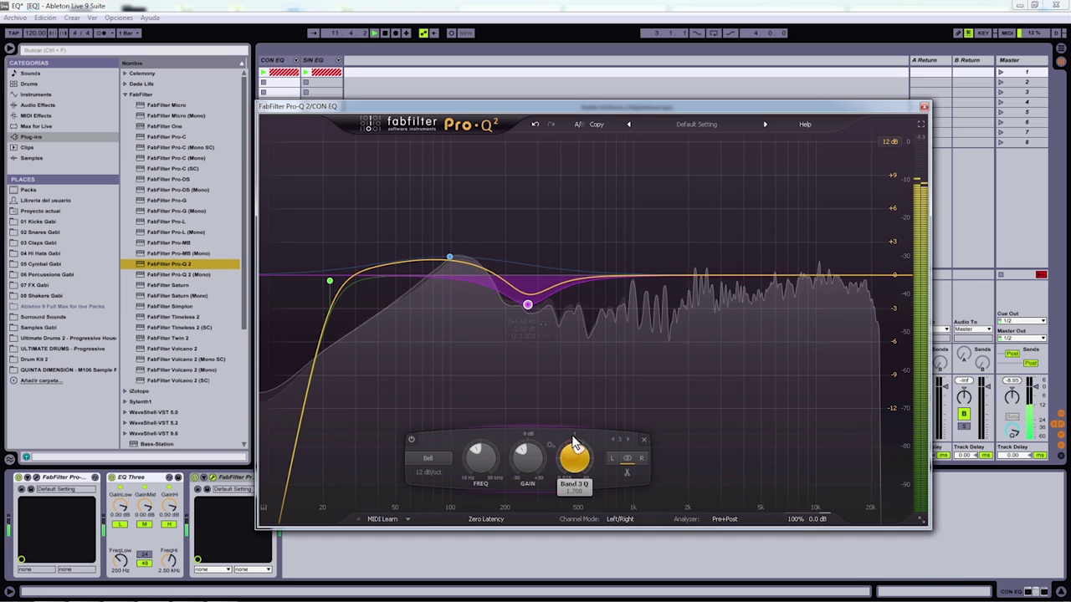
pyautogui.moveTo(528, 305)
pyautogui.mouseDown()
pyautogui.moveTo(515, 322)
pyautogui.moveTo(524, 319)
pyautogui.mouseUp()
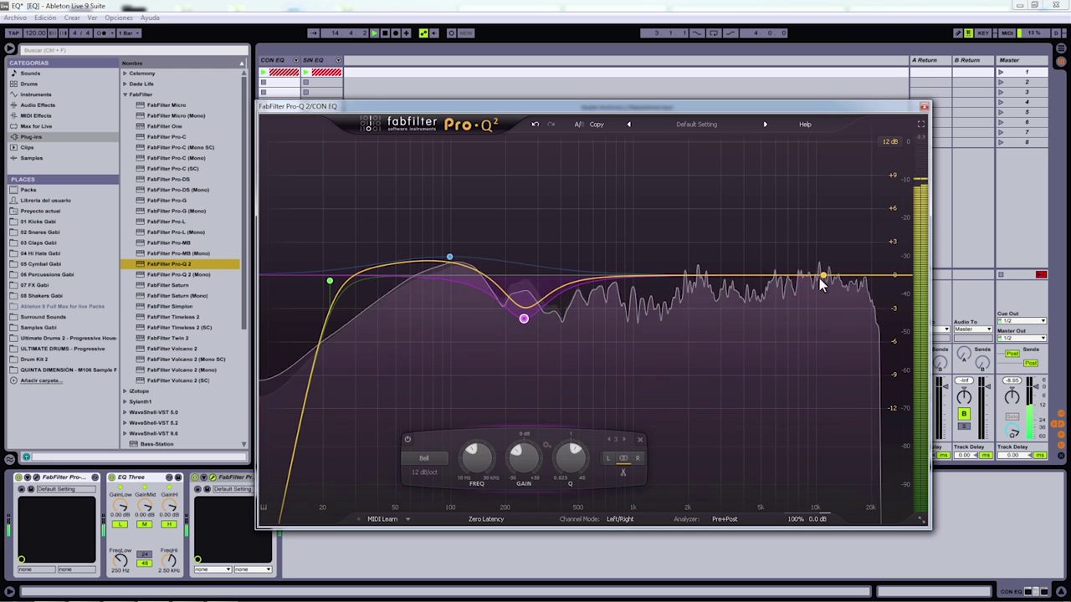
# Step: Add a High Shelf band at about 5.1 kHz with a gain of about -0.7 dB
pyautogui.rightClick(747, 278)
pyautogui.moveTo(837, 298)
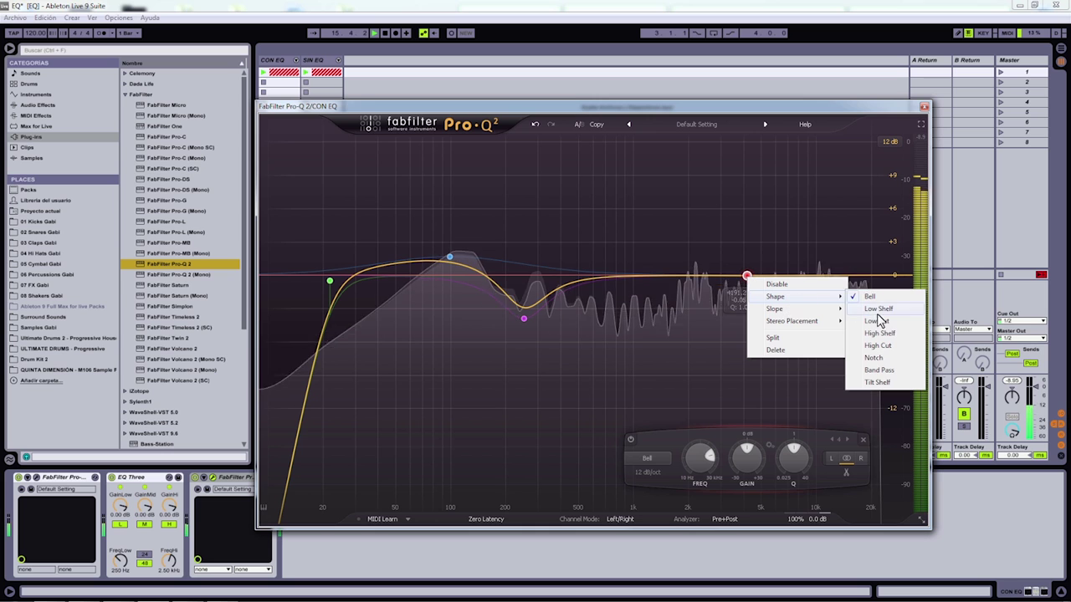
pyautogui.click(884, 335)
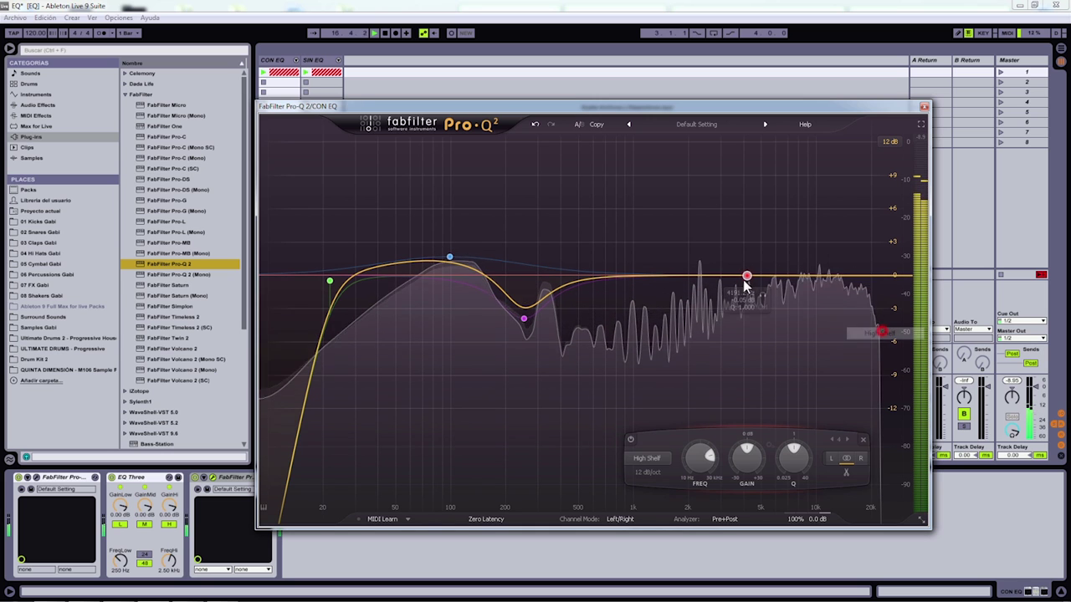
pyautogui.moveTo(747, 279)
pyautogui.mouseDown()
pyautogui.moveTo(753, 356)
pyautogui.moveTo(763, 283)
pyautogui.mouseUp()
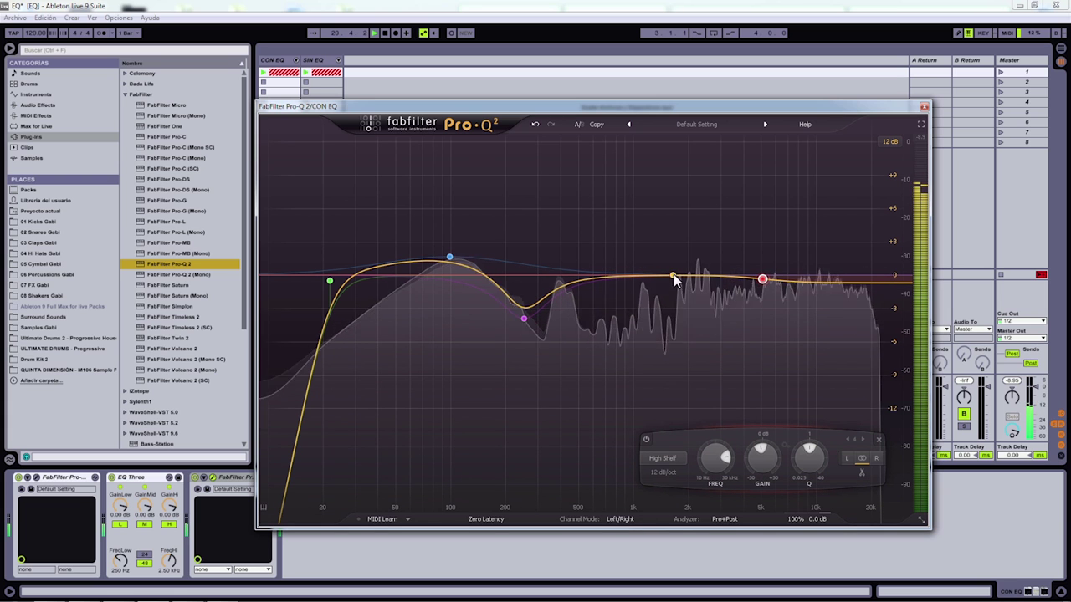
# Step: Add a bell band at about 2617 Hz, narrow it to a Q of about 6.2 and audition it in solo
pyautogui.click(710, 278)
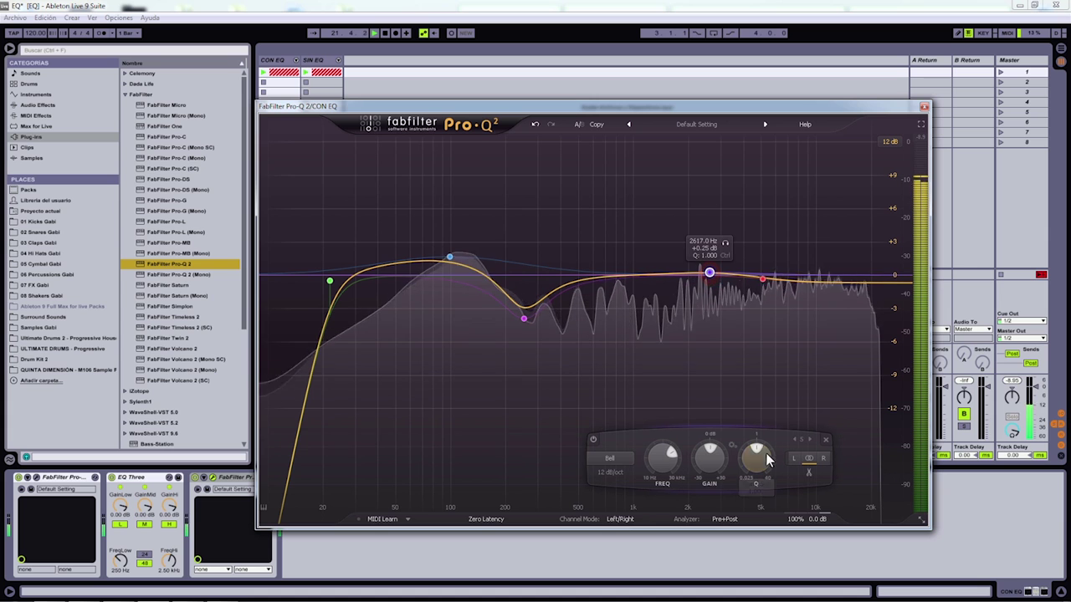
pyautogui.moveTo(758, 462); pyautogui.dragTo(763, 471)
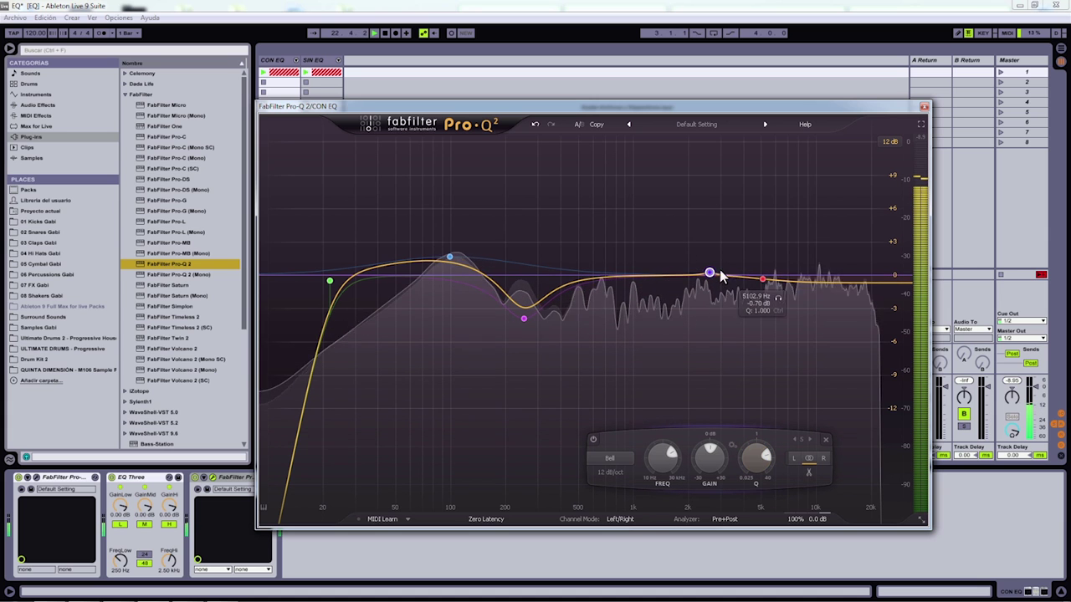
pyautogui.click(724, 244)
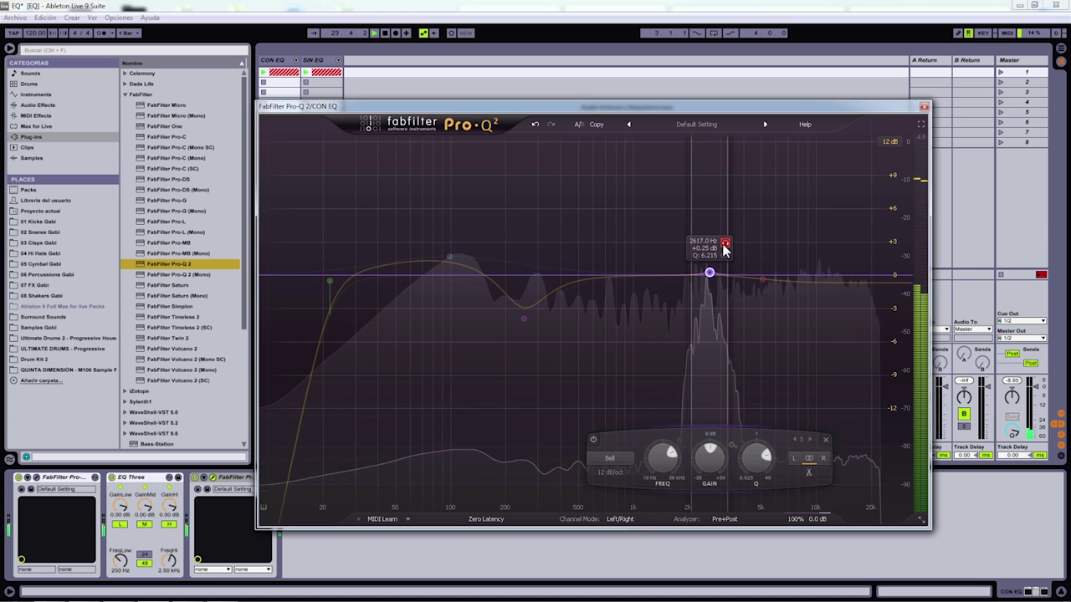
# Step: Narrow the 2617 Hz bell band's Q to at least 12, audition it in solo and cut its gain to about -3.95 dB
pyautogui.scroll(5, 724, 245)
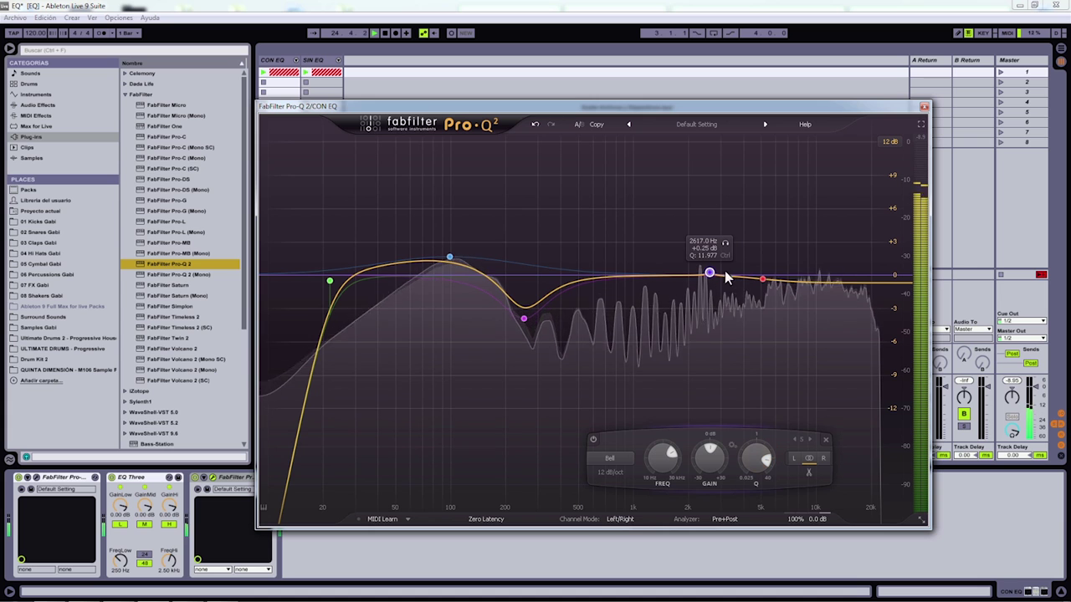
pyautogui.moveTo(724, 244); pyautogui.dragTo(730, 246)
pyautogui.scroll(7, 705, 452)
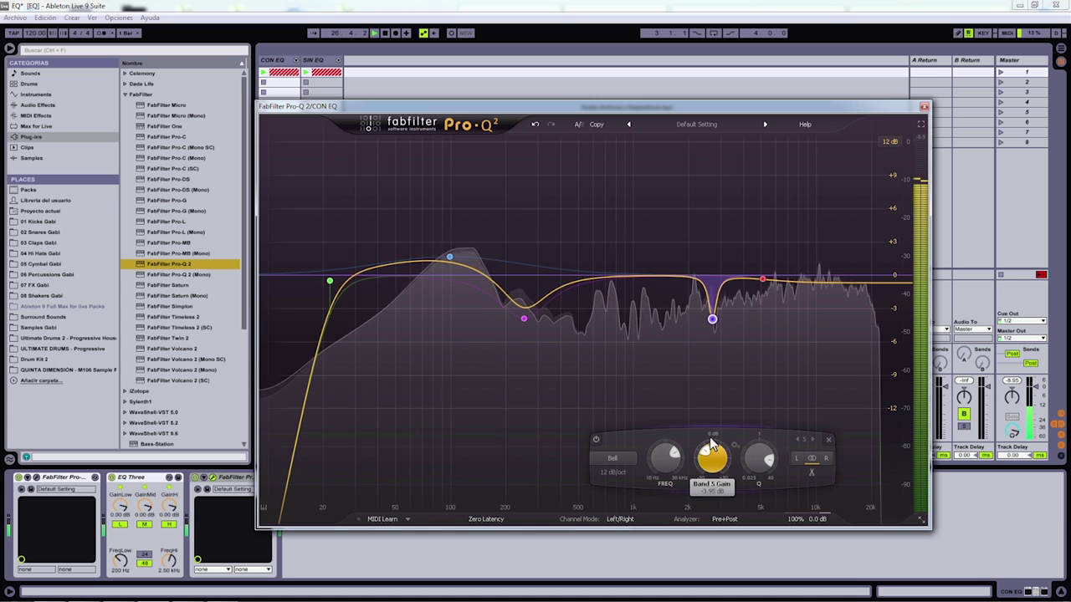
# Step: Compare the EQ curve with the flat alternate A/B state, return to the shaped curve and close the Pro-Q 2 window
pyautogui.click(577, 124)
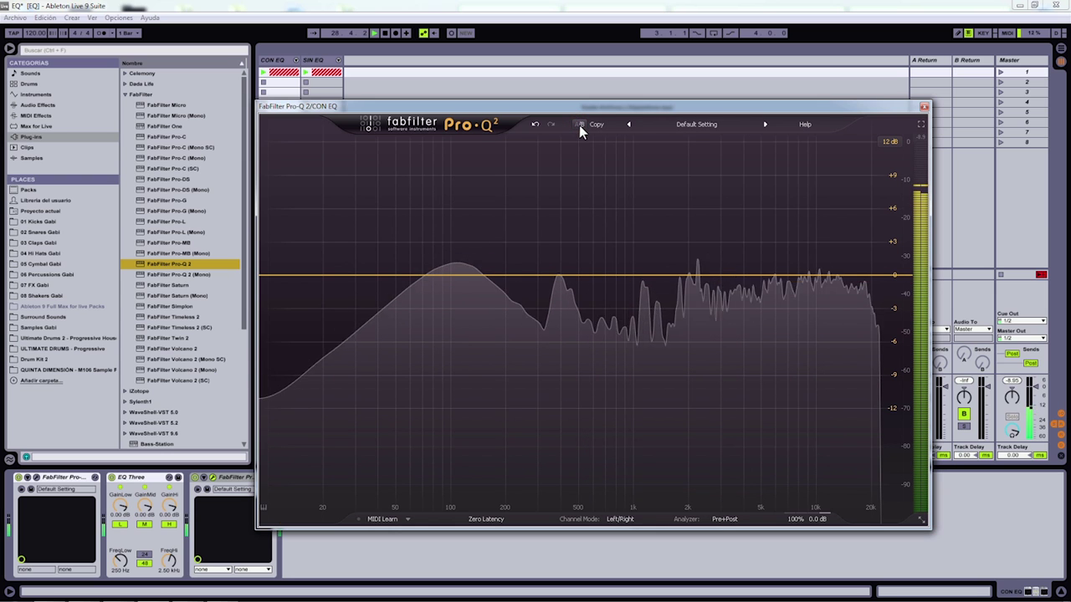
pyautogui.click(577, 125)
pyautogui.click(923, 106)
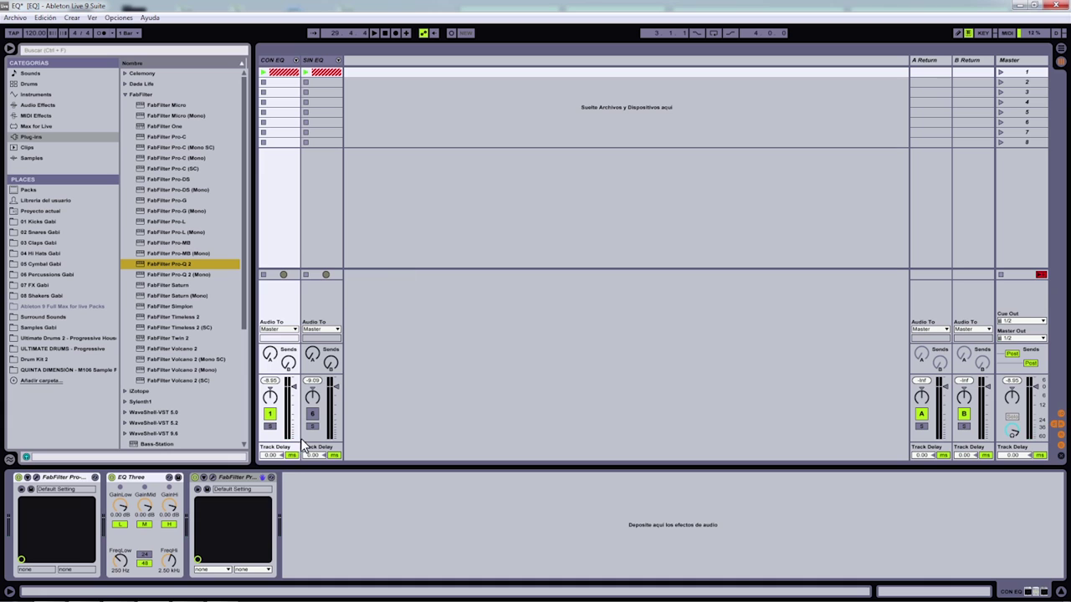
# Step: Solo the SIN EQ group, start playback and raise the master volume slightly
pyautogui.click(270, 426)
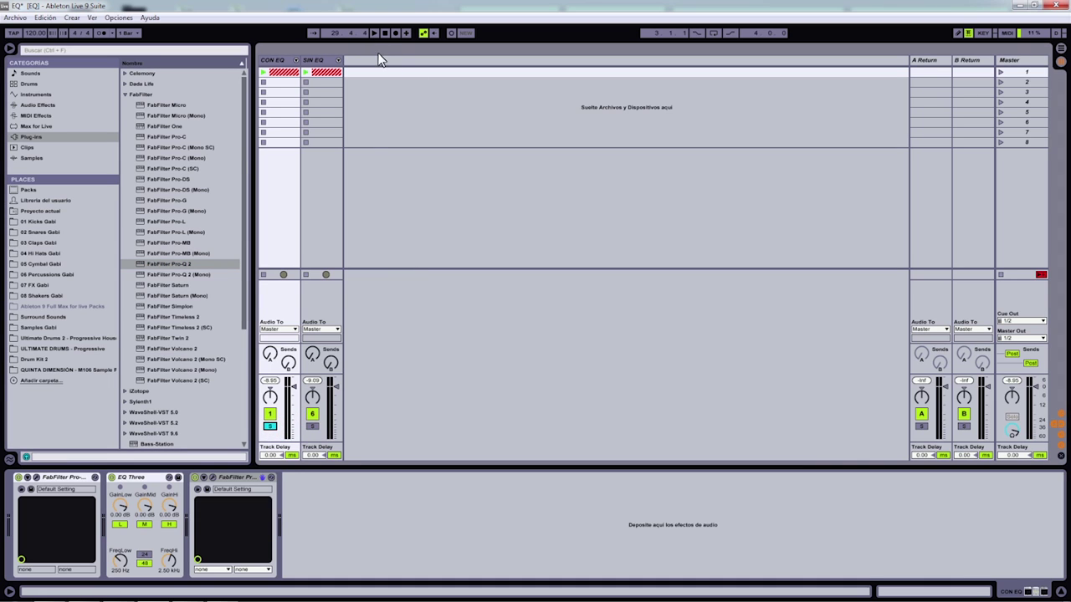
pyautogui.click(311, 426)
pyautogui.click(374, 32)
pyautogui.moveTo(1029, 394); pyautogui.dragTo(1029, 383)
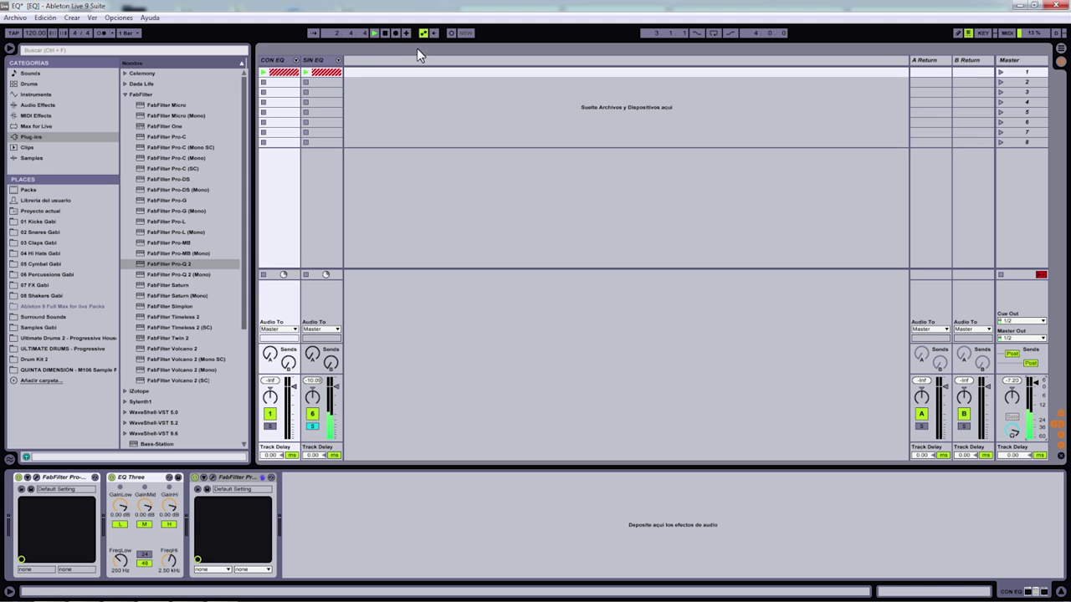
# Step: Alternate the solo between CON EQ and SIN EQ during playback, ending on CON EQ, and stop playback
pyautogui.click(270, 428)
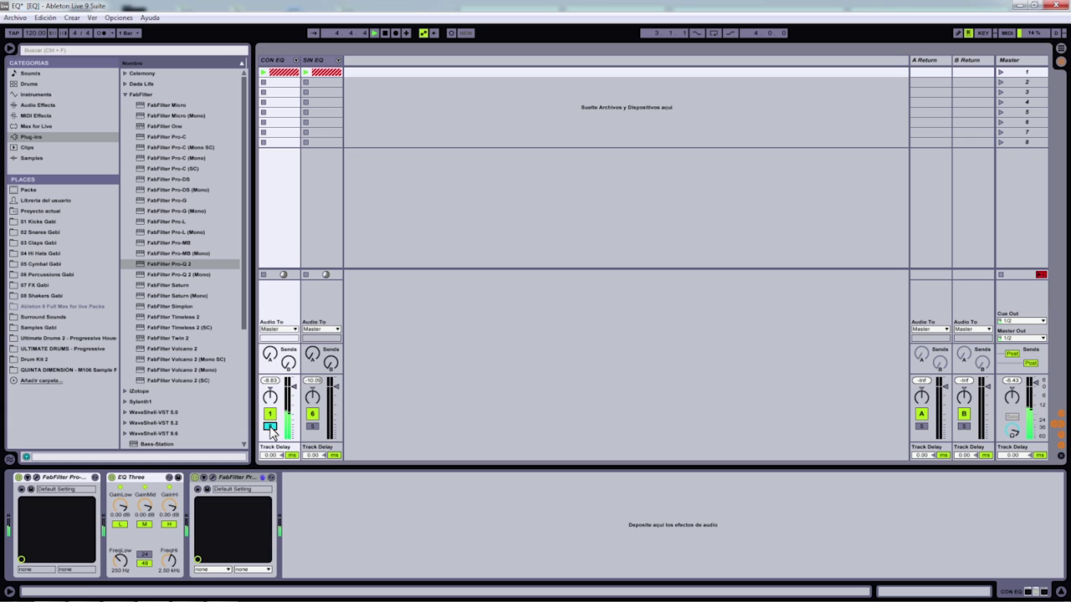
pyautogui.click(312, 426)
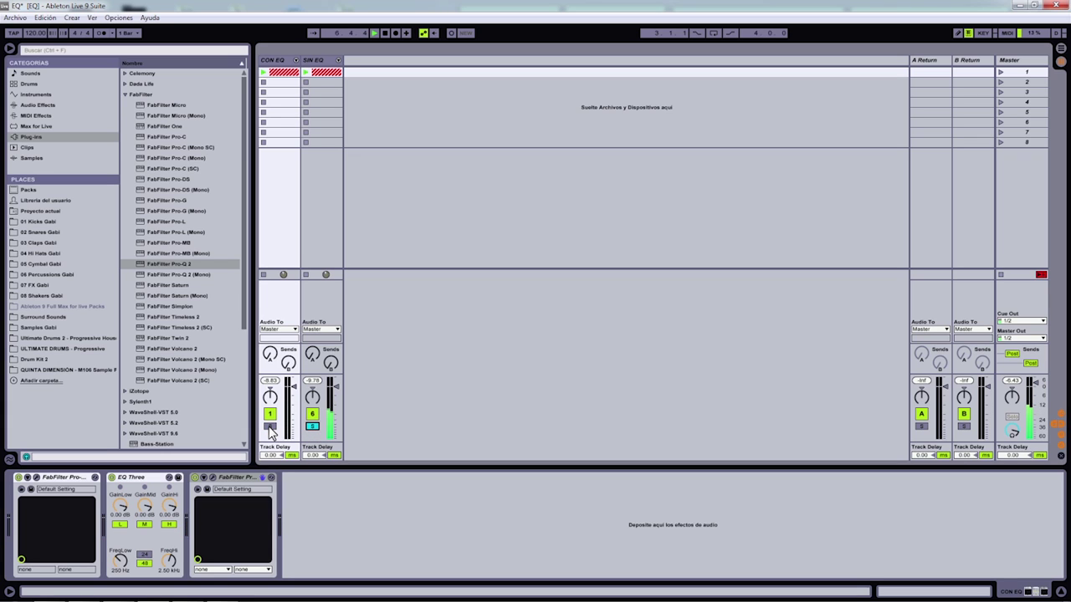
pyautogui.click(270, 428)
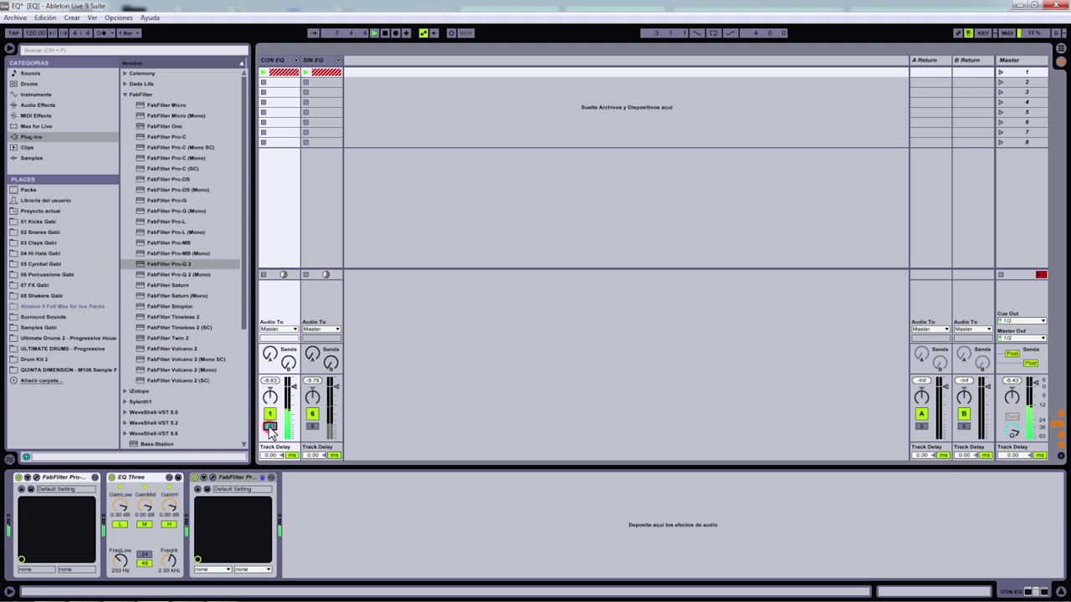
pyautogui.click(385, 33)
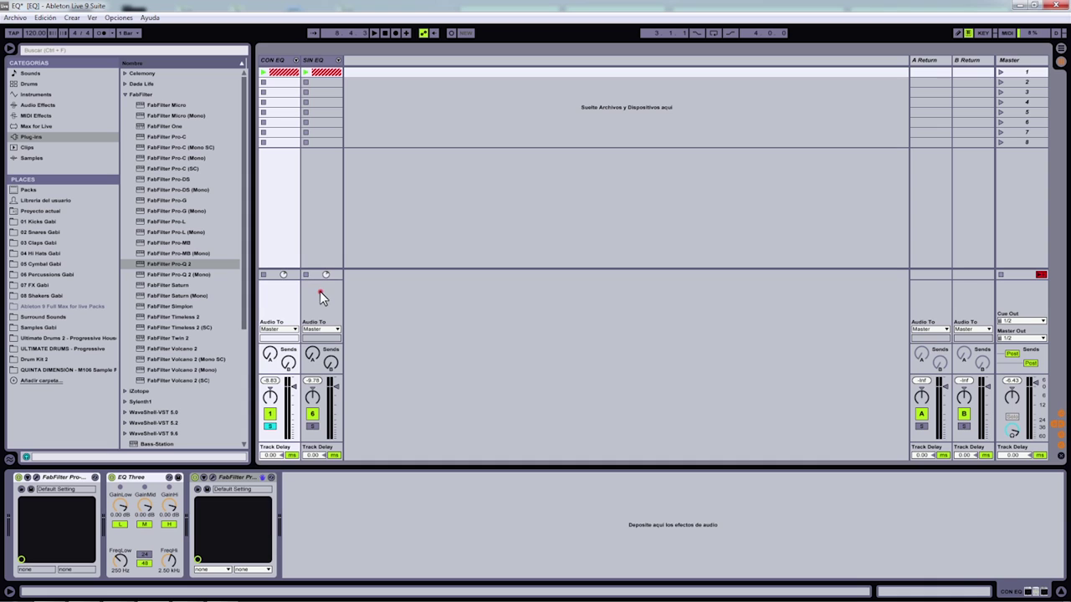
# Step: Replay the mix with SIN EQ soloed, switch the solo to CON EQ for comparison and stop playback
pyautogui.click(312, 425)
pyautogui.click(376, 33)
pyautogui.click(270, 427)
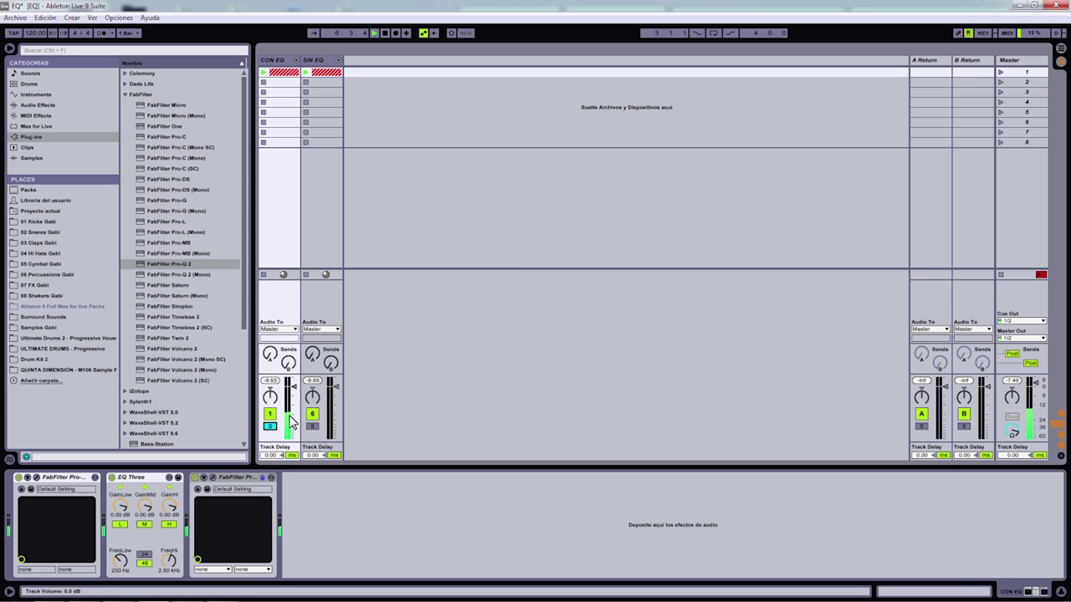
pyautogui.click(384, 33)
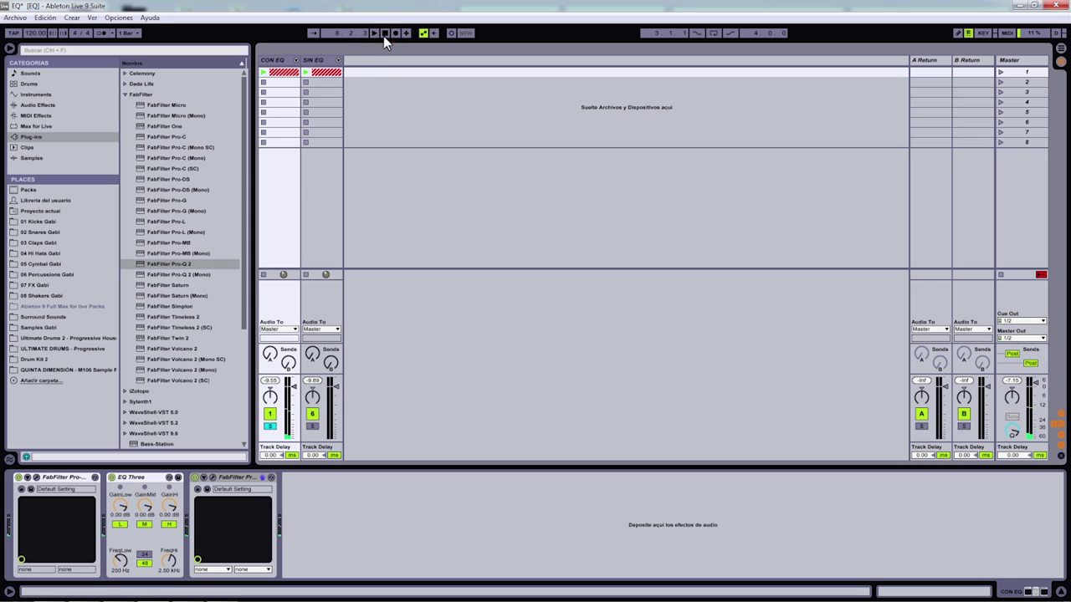
# Step: Unfold the CON EQ and SIN EQ groups and select the DRUM track of CON EQ to show its devices
pyautogui.click(295, 60)
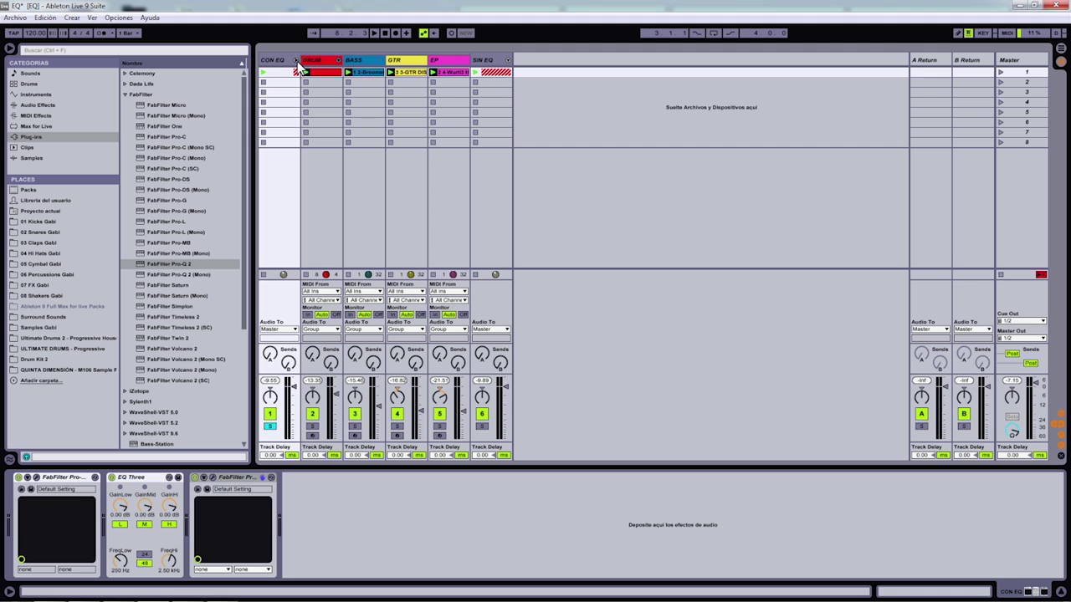
pyautogui.click(509, 61)
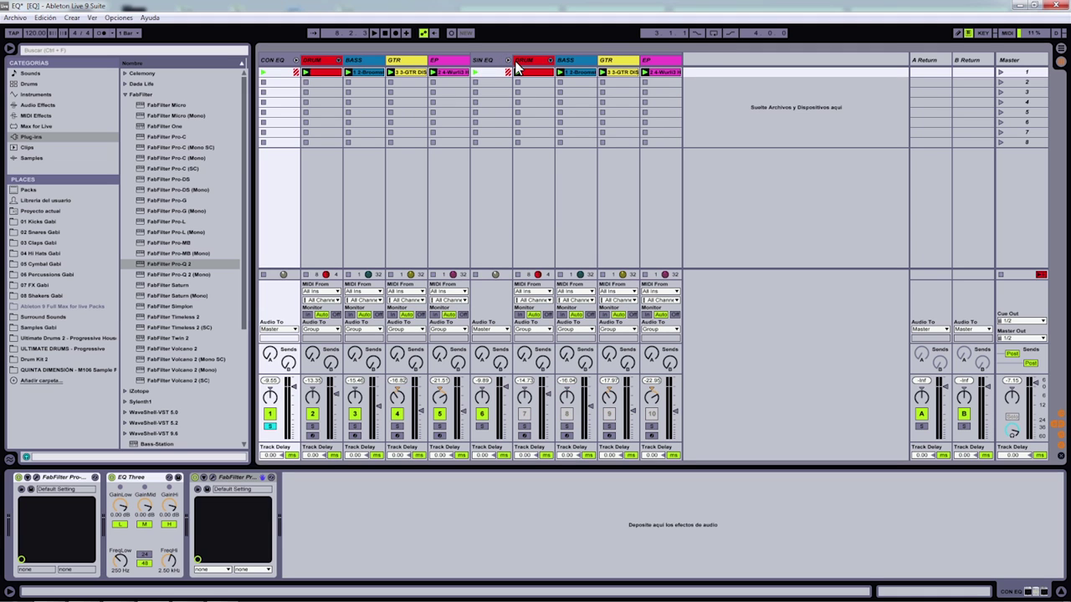
pyautogui.click(322, 182)
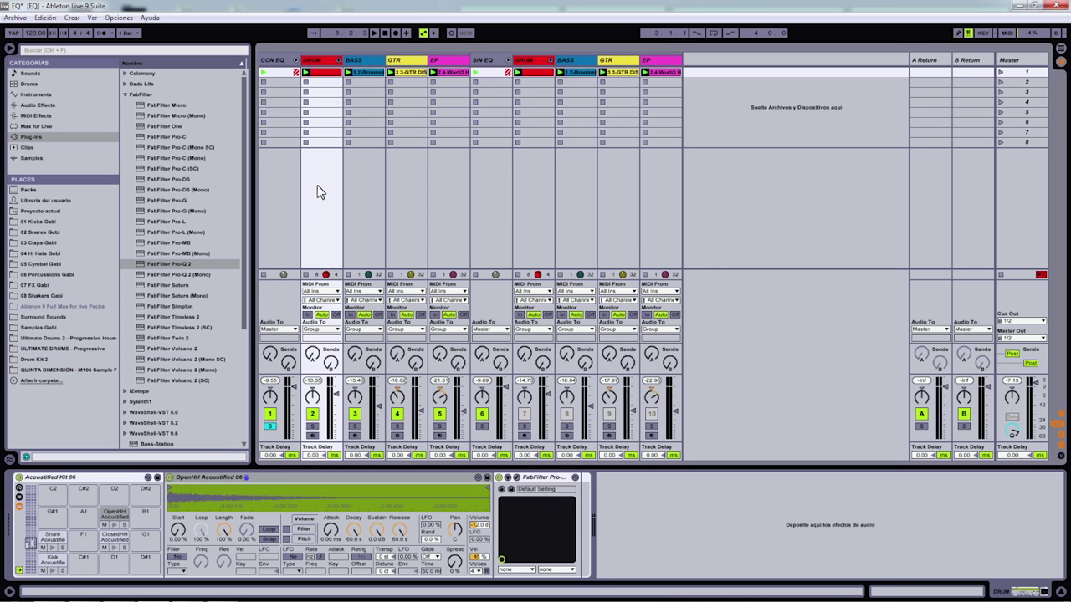